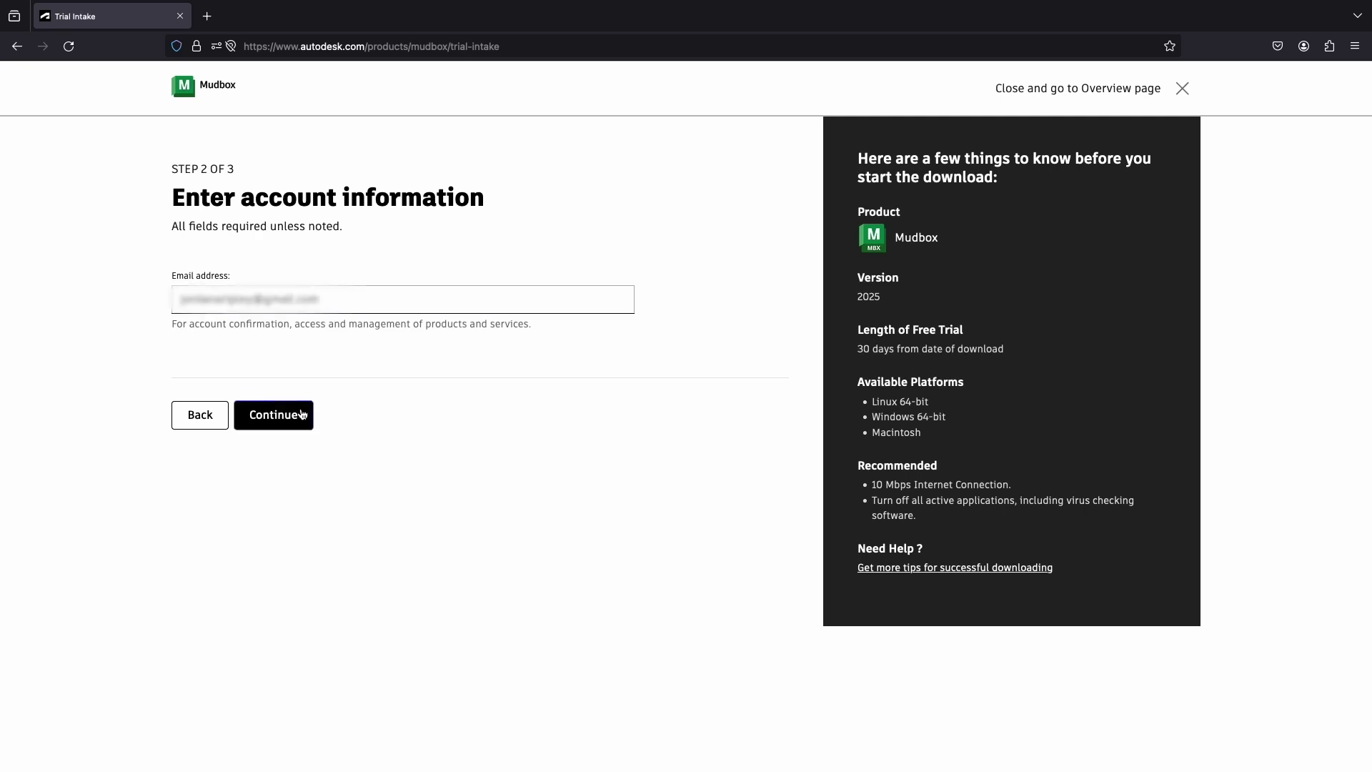
- Continue the trial sign-up with the entered account email and download Mudbox as a file
{"action": "left_click", "coordinate": [302, 411]}
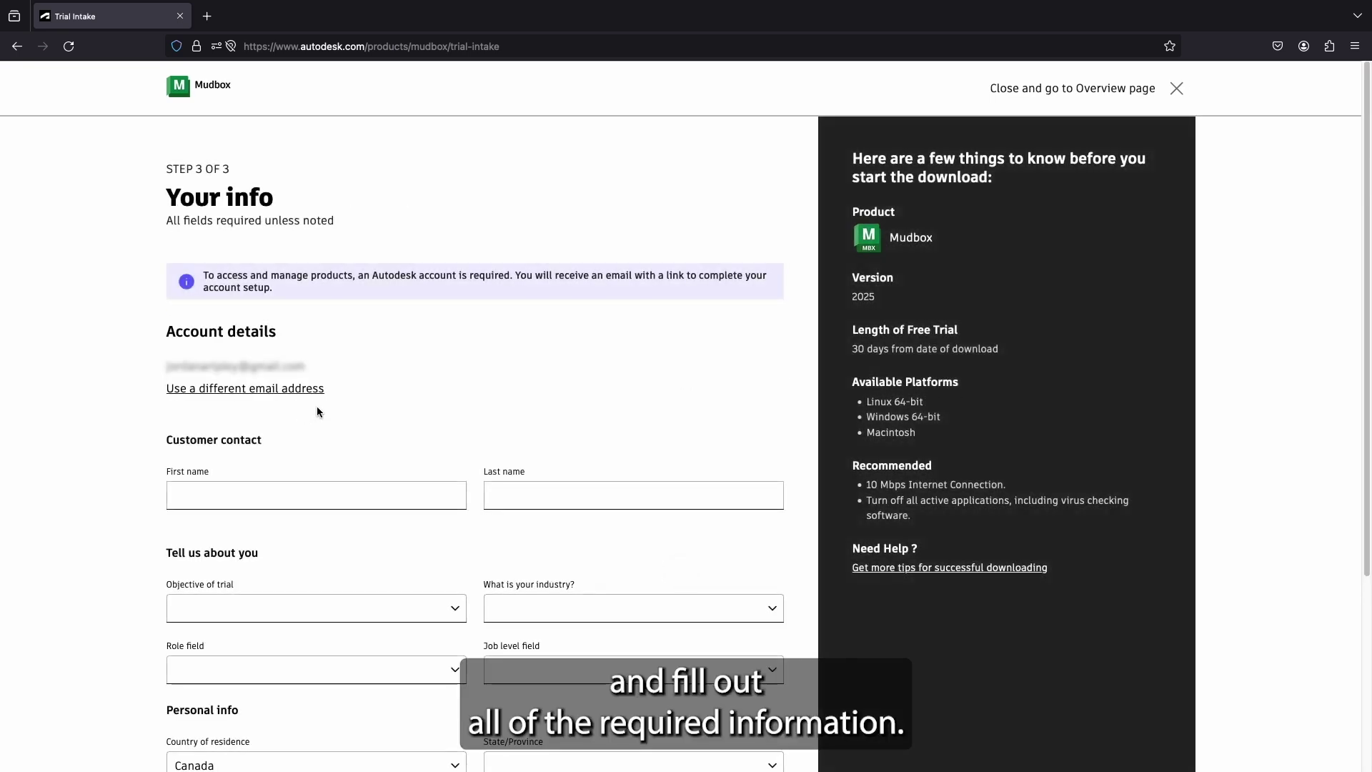
{"action": "scroll", "coordinate": [327, 404], "scroll_direction": "down", "scroll_amount": 5}
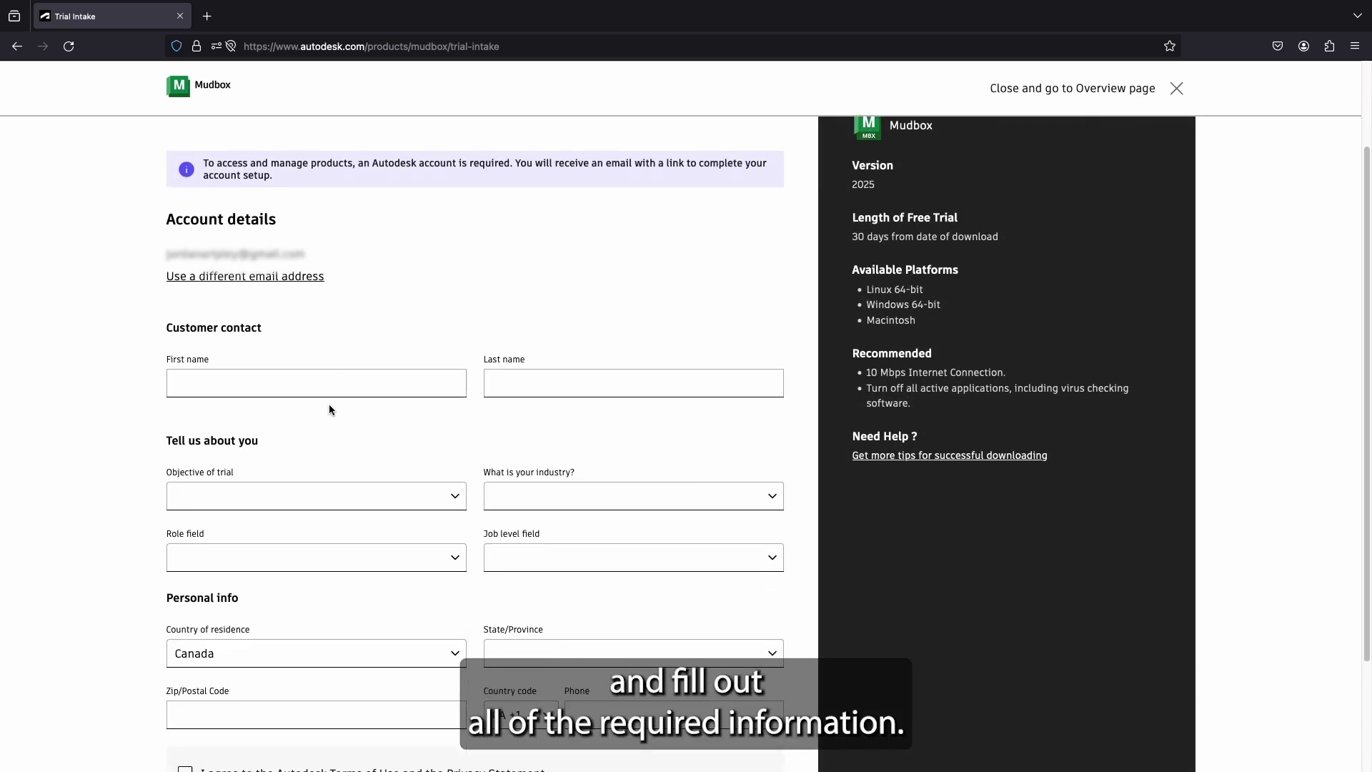
{"action": "left_click", "coordinate": [319, 241]}
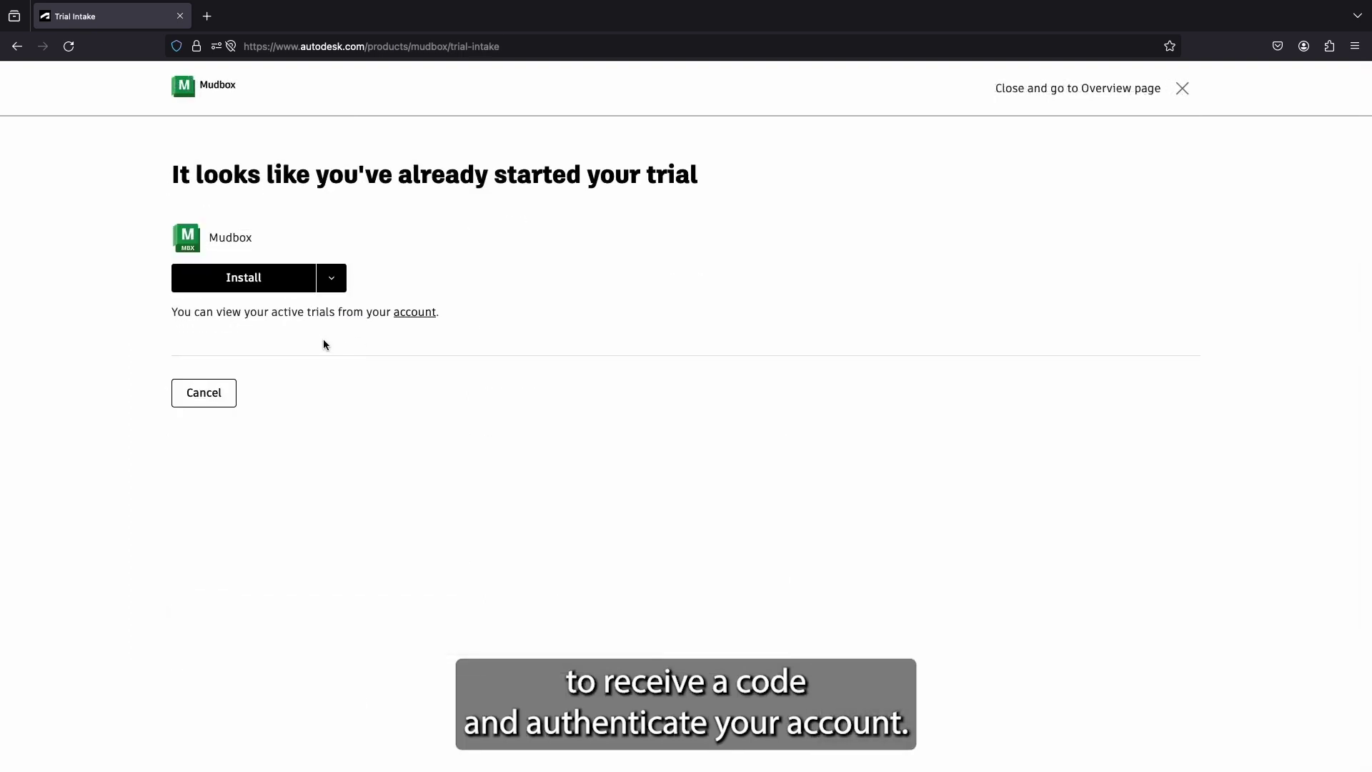
{"action": "left_click", "coordinate": [333, 284]}
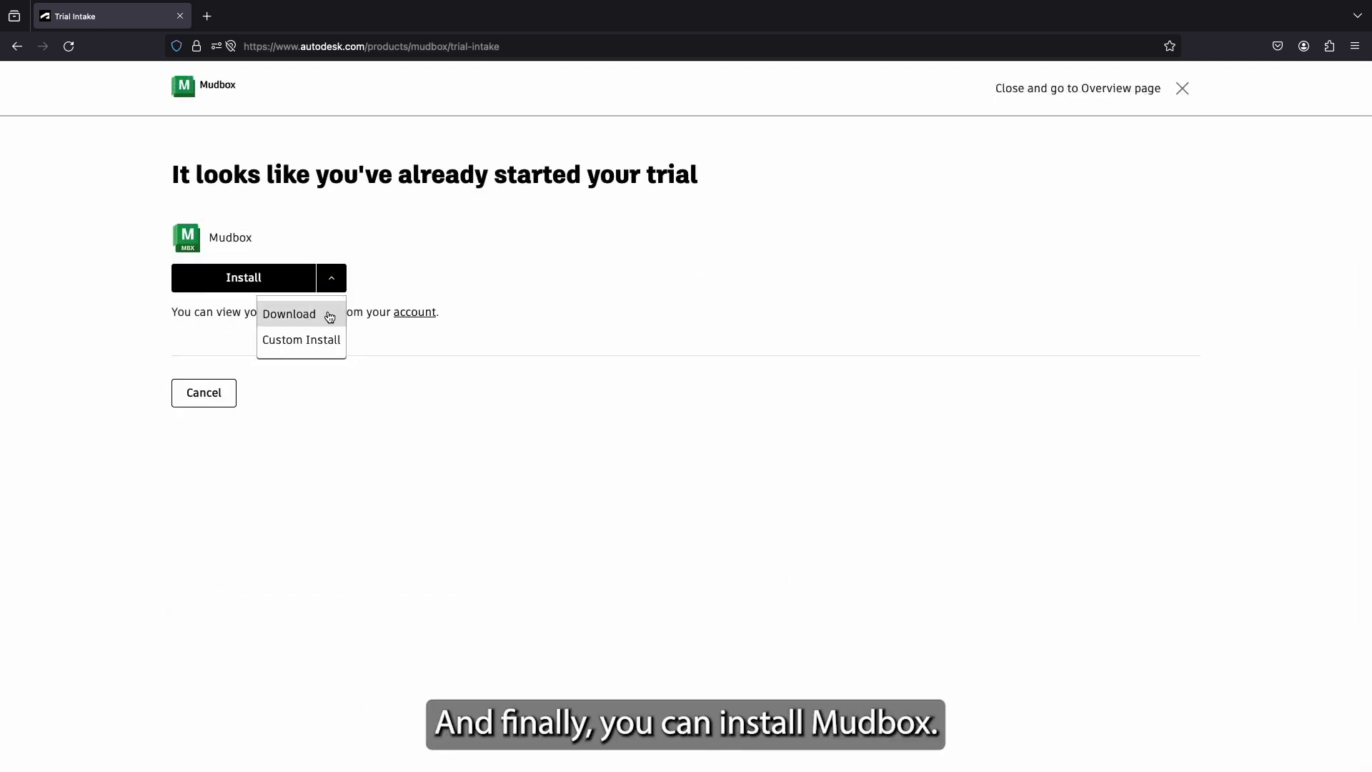
{"action": "left_click", "coordinate": [328, 313]}
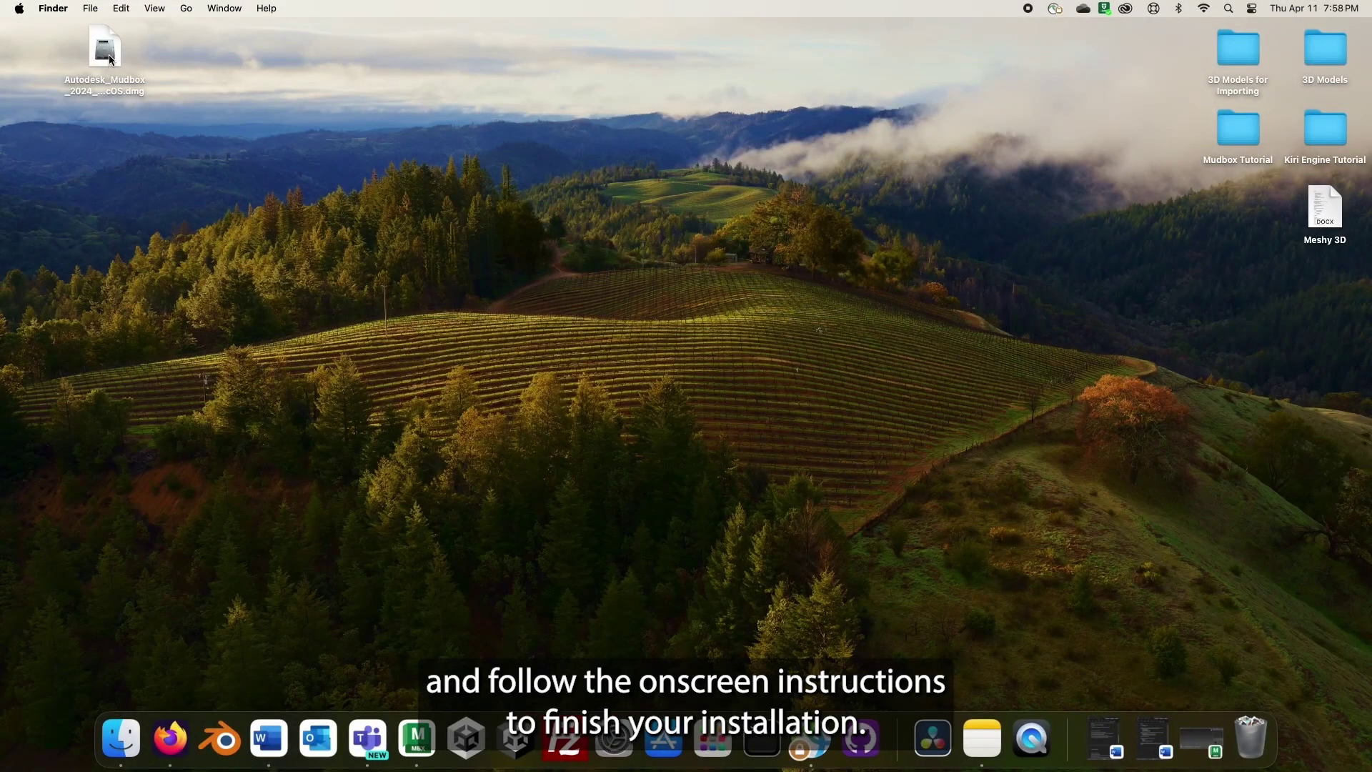
- Launch the Install Mudbox 2024 installer from its downloaded disk image and allow it to access the Desktop folder
{"action": "double_click", "coordinate": [110, 58]}
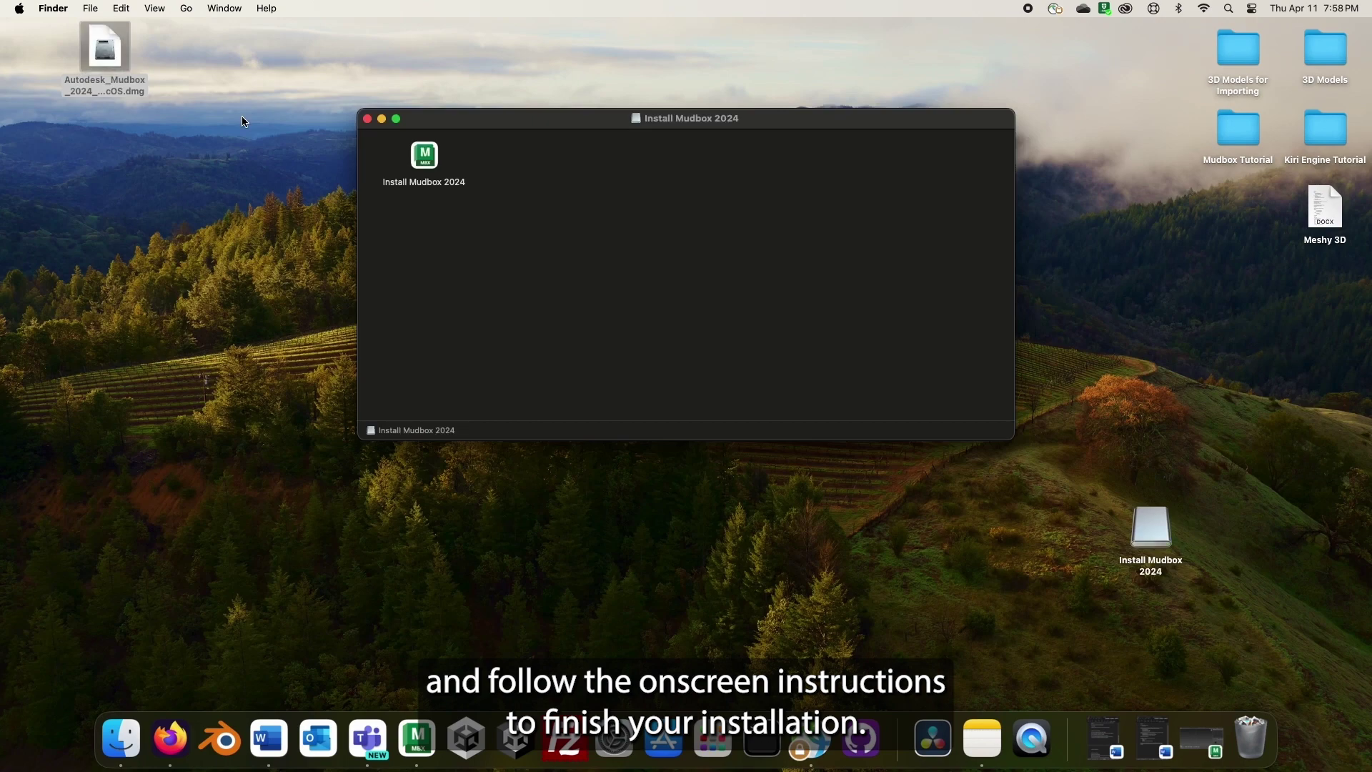
{"action": "double_click", "coordinate": [432, 176]}
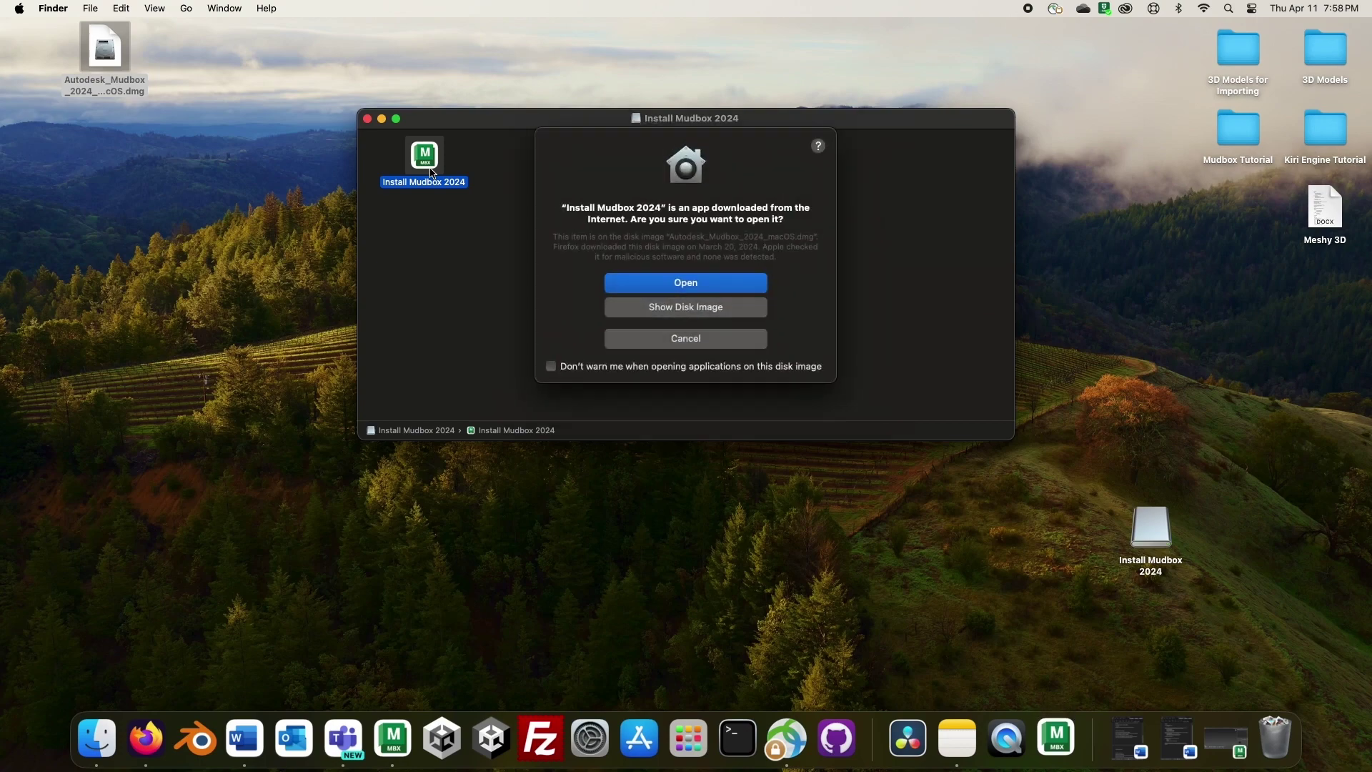
{"action": "left_click", "coordinate": [656, 284]}
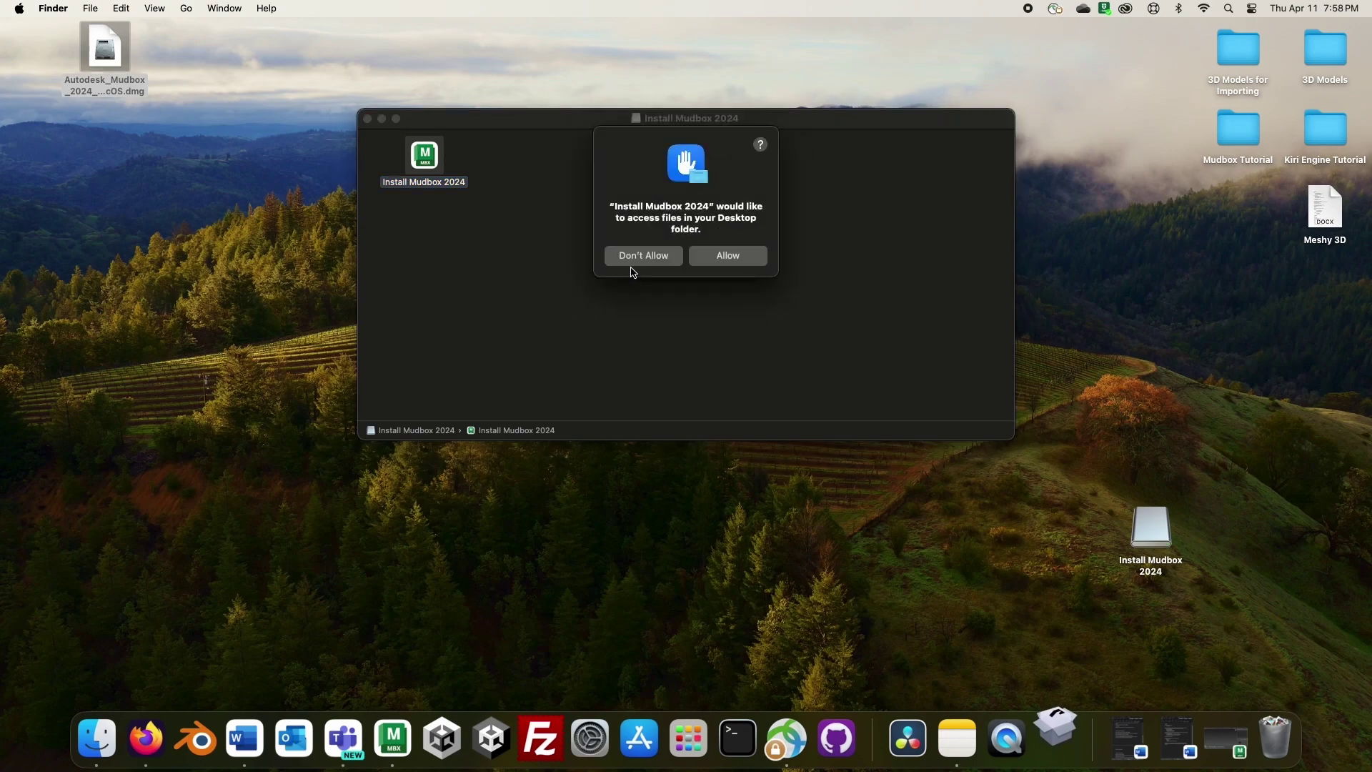
{"action": "left_click", "coordinate": [704, 261]}
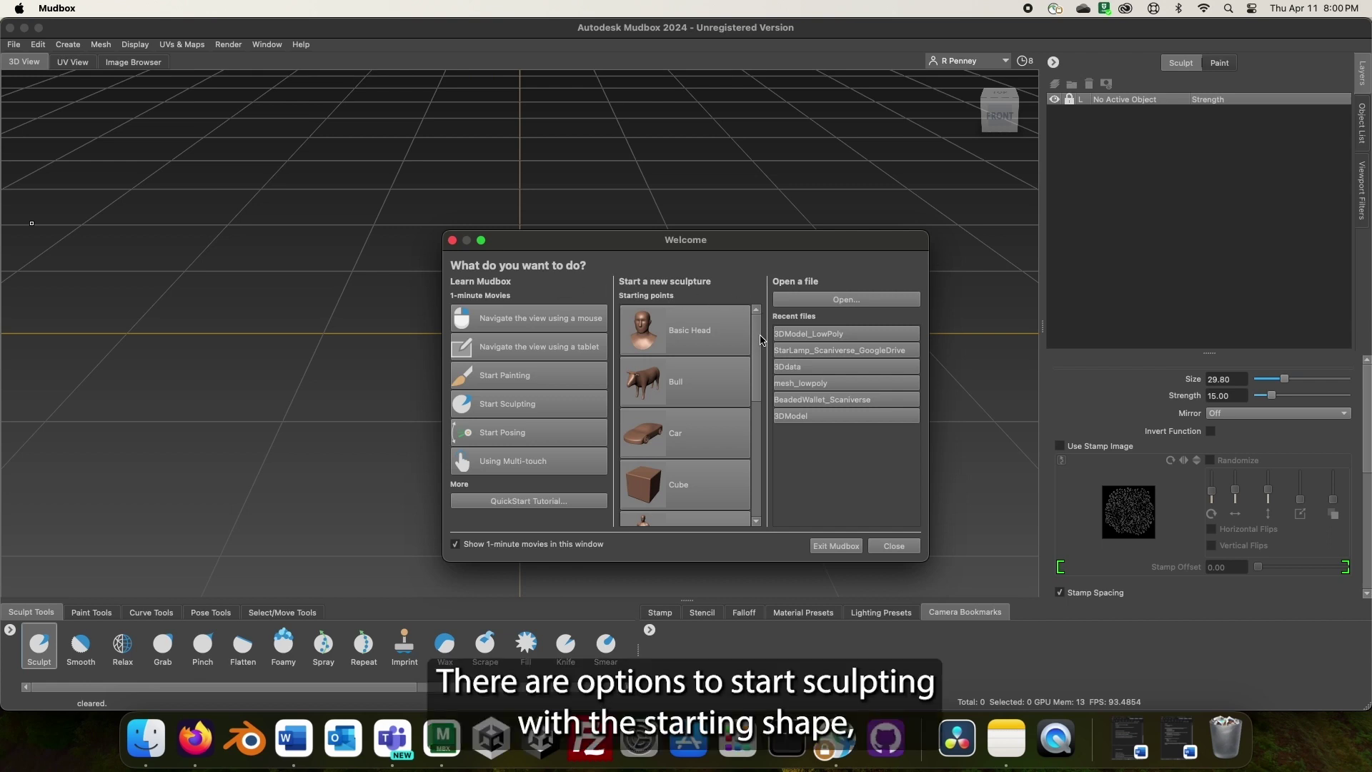
- Start a new sculpture in Mudbox from the Cube starting point
{"action": "mouse_move", "coordinate": [762, 340]}
{"action": "left_mouse_down"}
{"action": "mouse_move", "coordinate": [756, 452]}
{"action": "mouse_move", "coordinate": [758, 337]}
{"action": "left_mouse_up"}
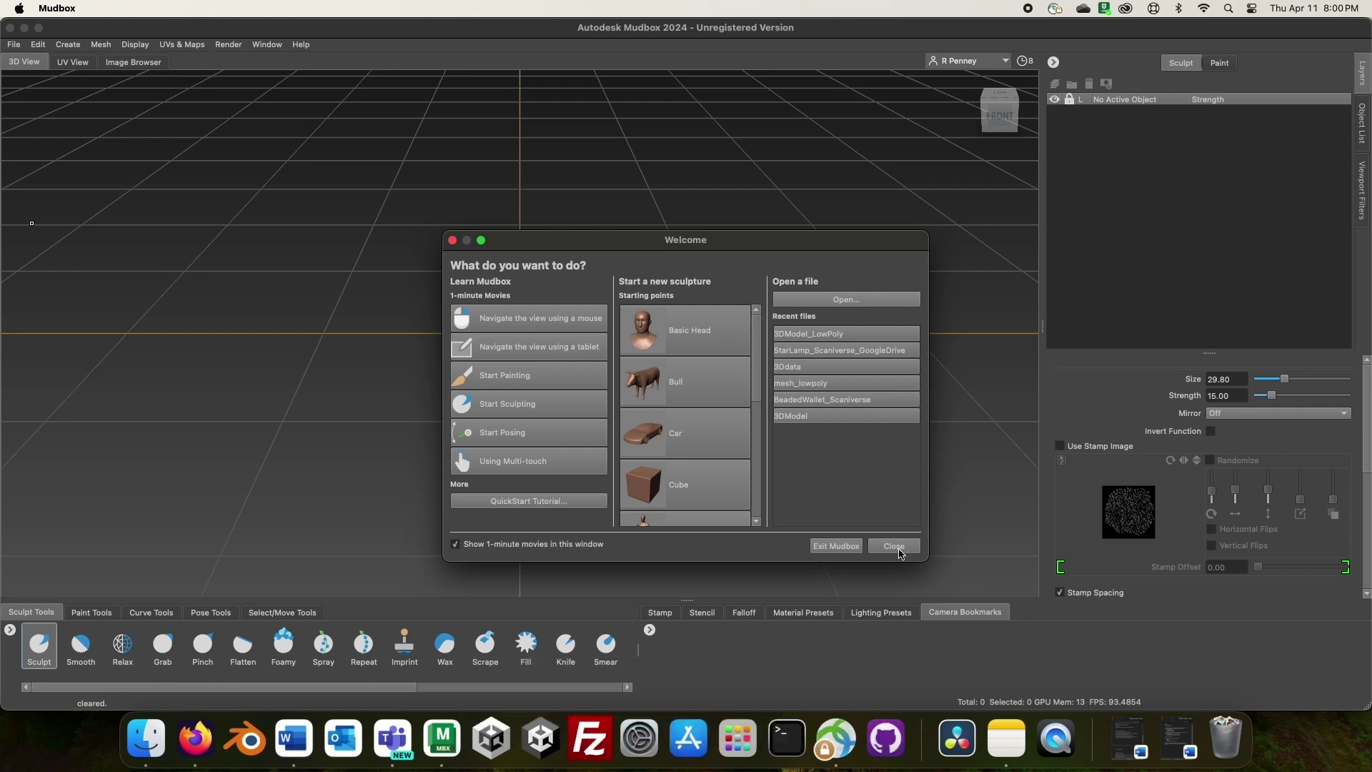
{"action": "left_click", "coordinate": [684, 498]}
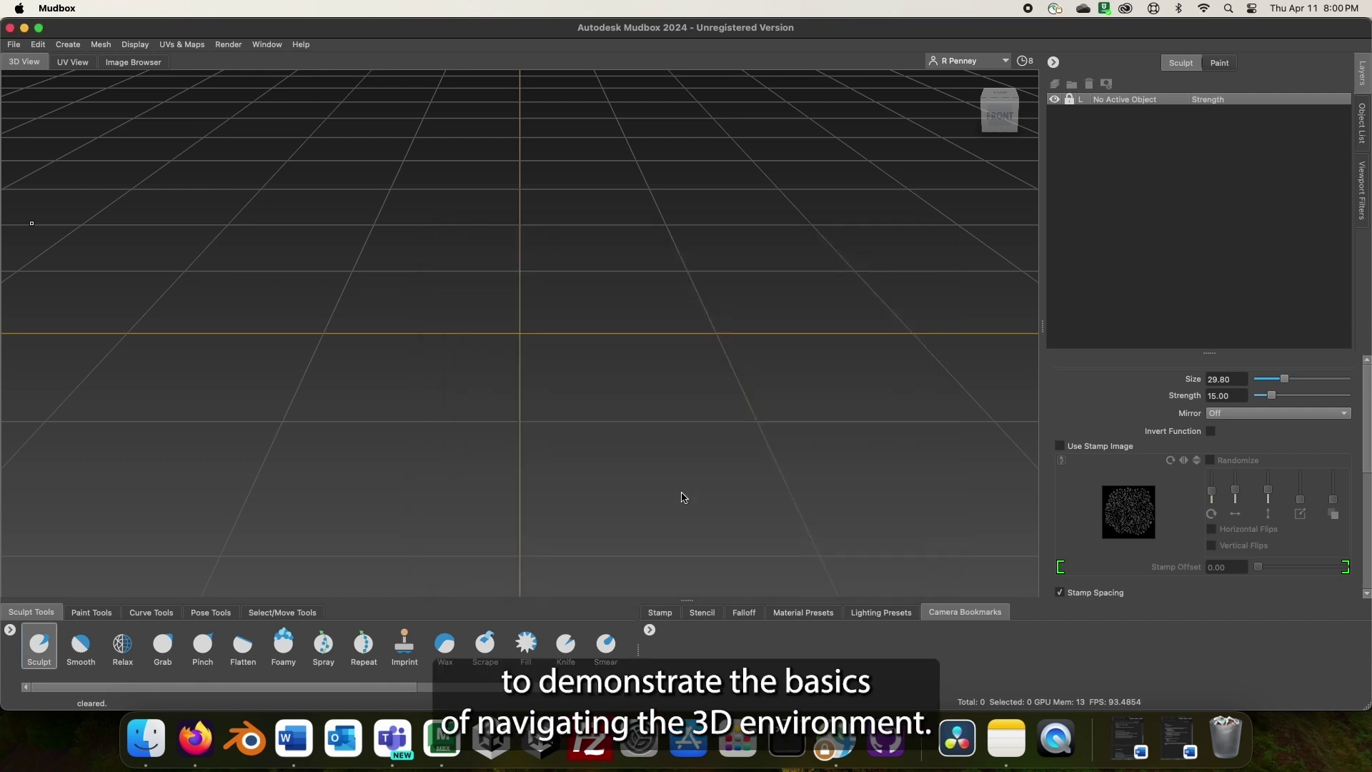
{"action": "right_click_drag", "start_coordinate": [667, 457], "coordinate": [689, 428], "text": "alt"}
{"action": "scroll", "coordinate": [689, 428], "scroll_direction": "down", "scroll_amount": 3}
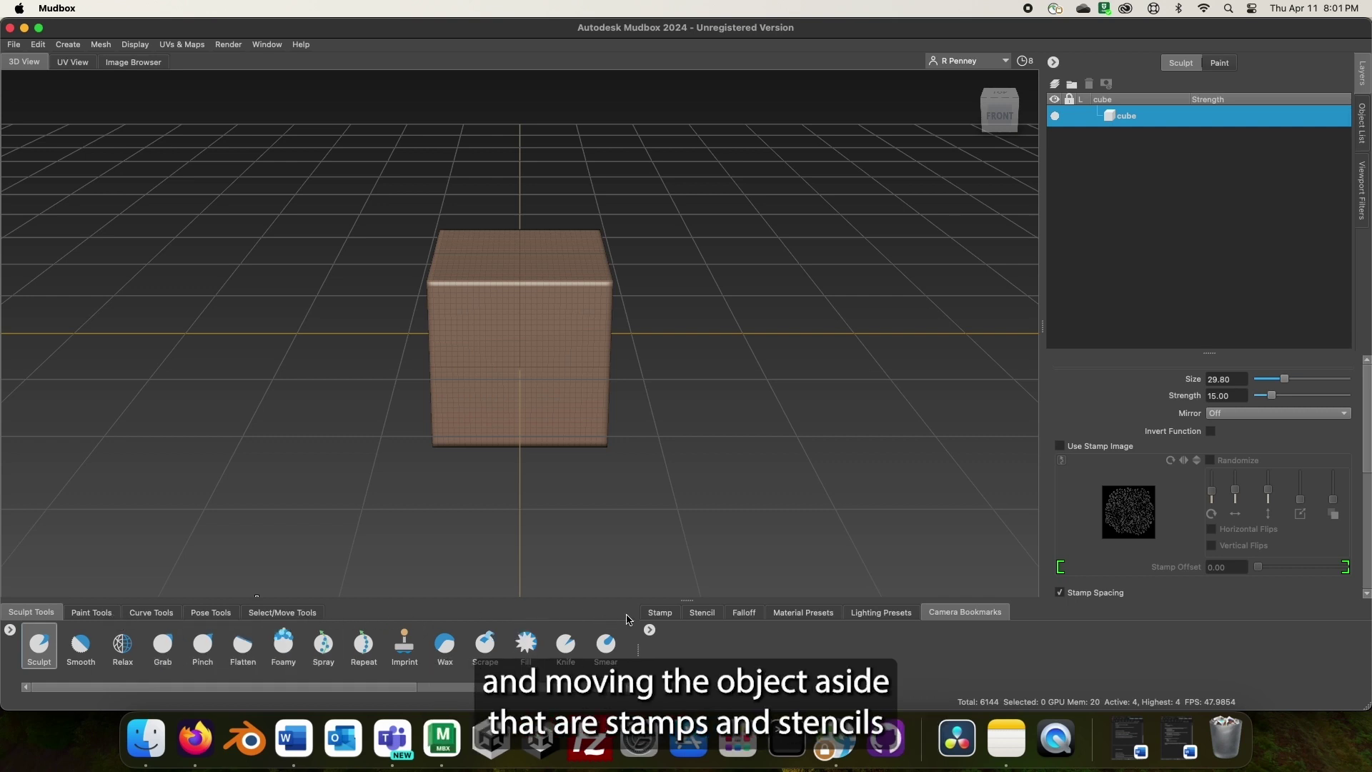
- Display the collection of stamps, followed by the collection of stencils
{"action": "left_click", "coordinate": [672, 615]}
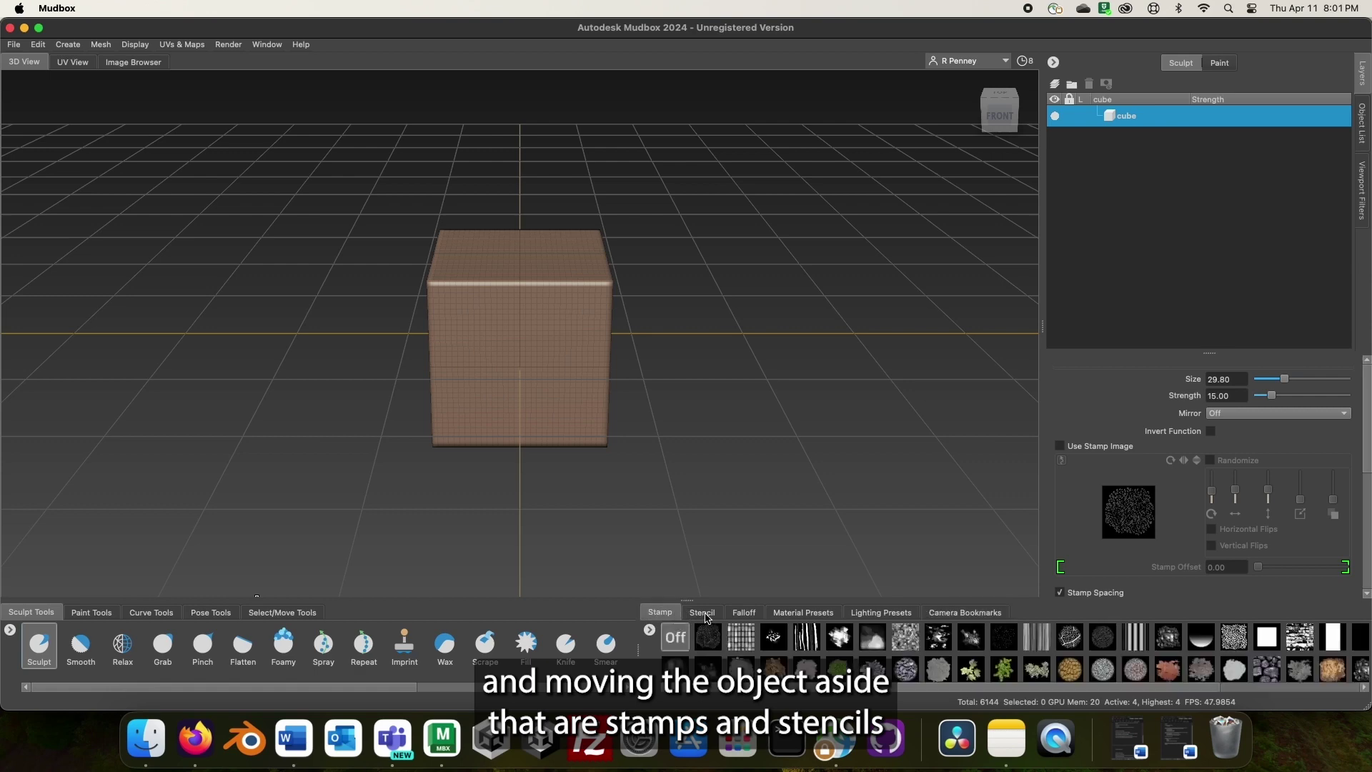
{"action": "left_click", "coordinate": [705, 615]}
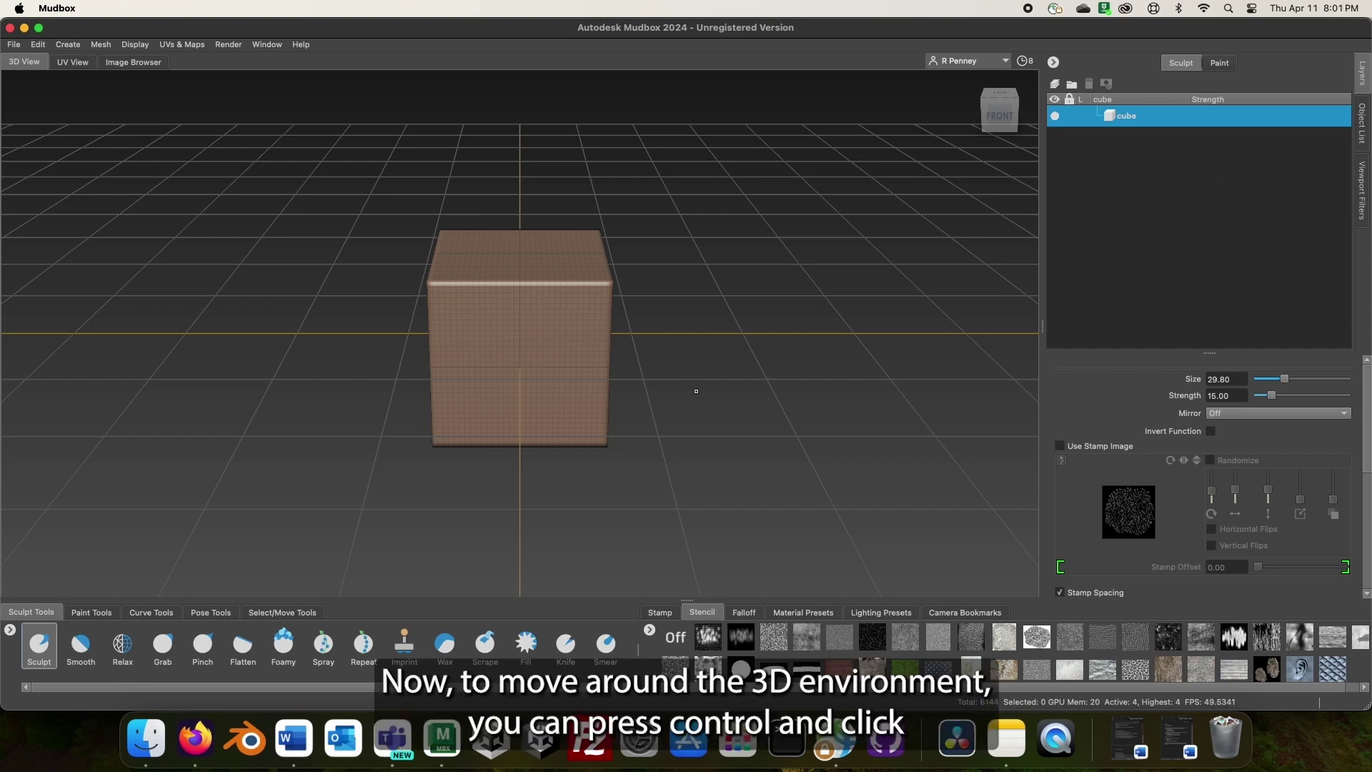
- Orbit, pan and zoom around the cube in the 3D view to examine it from different angles and distances
{"action": "left_click_drag", "start_coordinate": [699, 392], "coordinate": [42, 383], "text": "ctrl"}
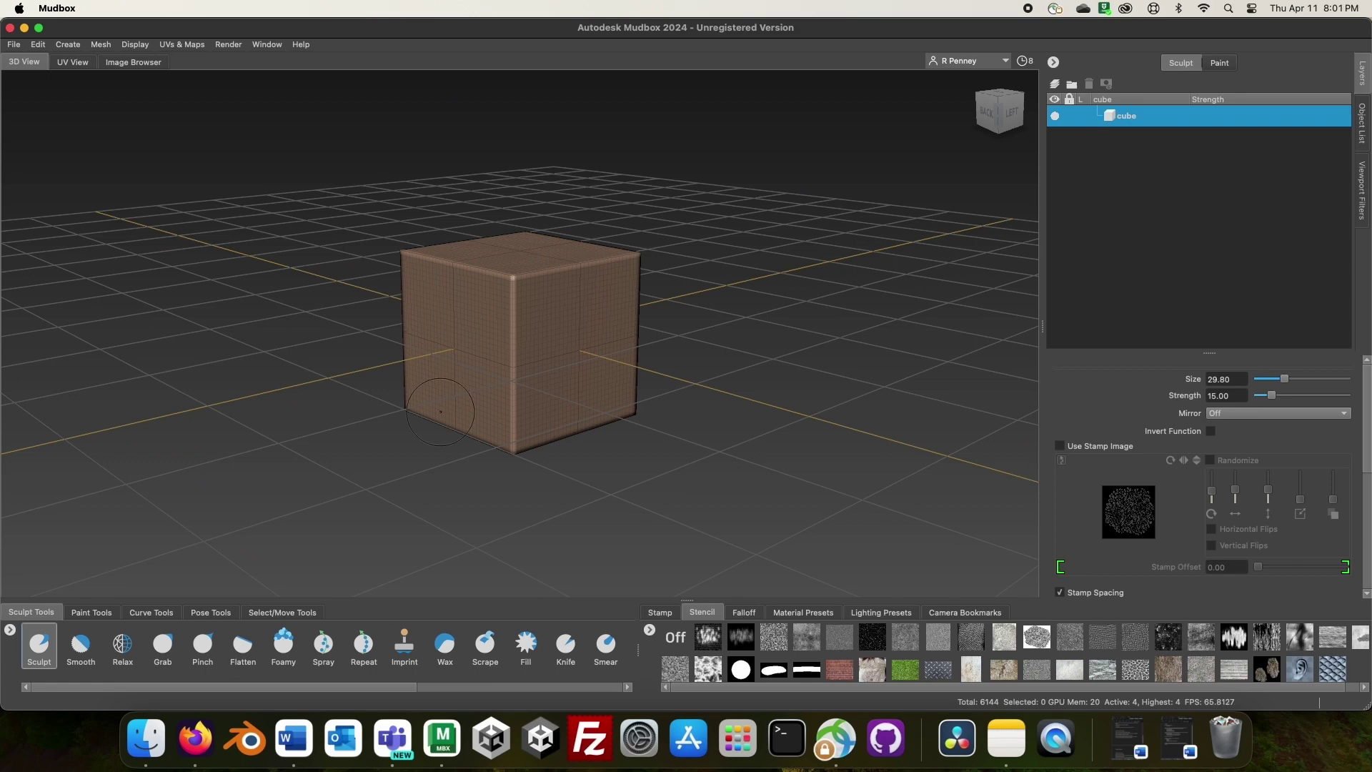
{"action": "left_click_drag", "start_coordinate": [440, 412], "coordinate": [627, 387], "text": "ctrl"}
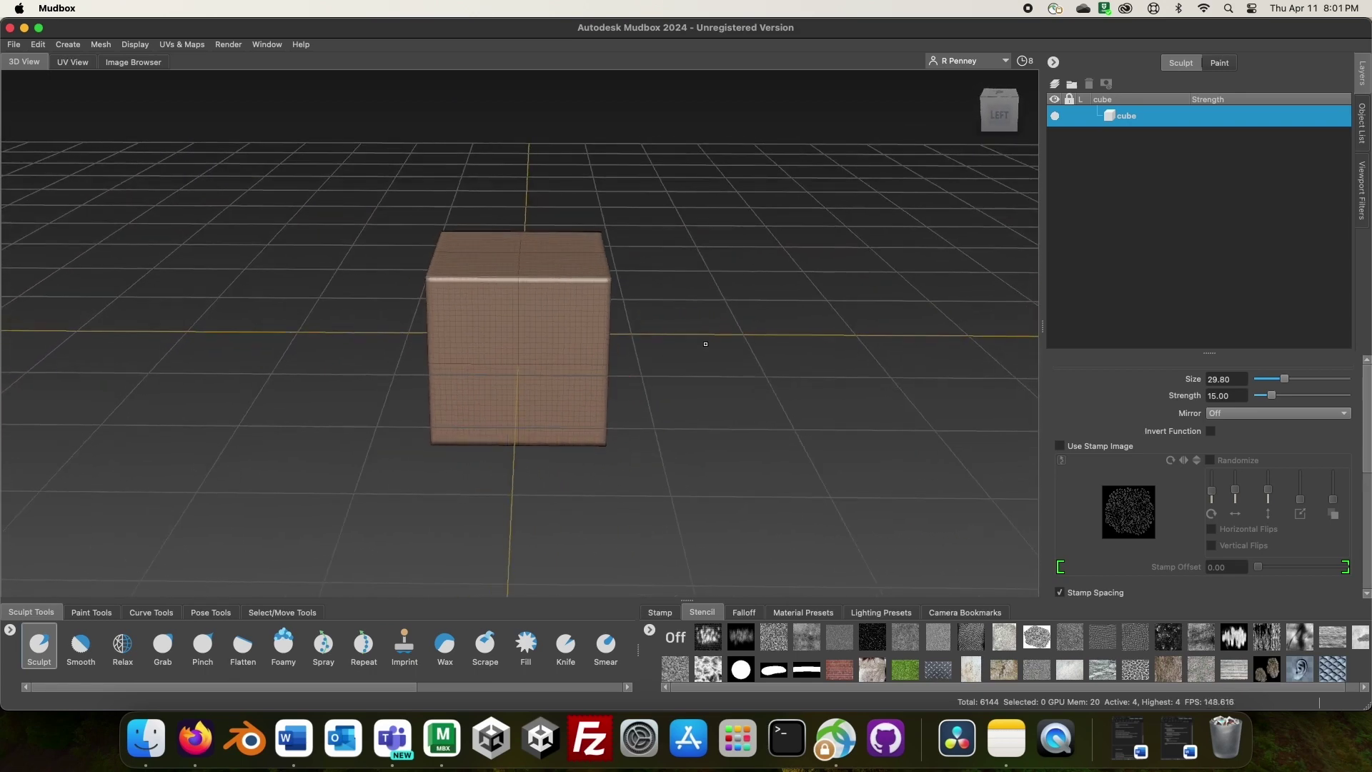
{"action": "mouse_move", "coordinate": [706, 344]}
{"action": "middle_mouse_down", "text": "ctrl"}
{"action": "mouse_move", "coordinate": [662, 344]}
{"action": "mouse_move", "coordinate": [763, 337]}
{"action": "mouse_move", "coordinate": [760, 305]}
{"action": "mouse_move", "coordinate": [712, 295]}
{"action": "mouse_move", "coordinate": [615, 336]}
{"action": "mouse_move", "coordinate": [736, 372]}
{"action": "mouse_move", "coordinate": [726, 331]}
{"action": "middle_mouse_up", "text": "ctrl"}
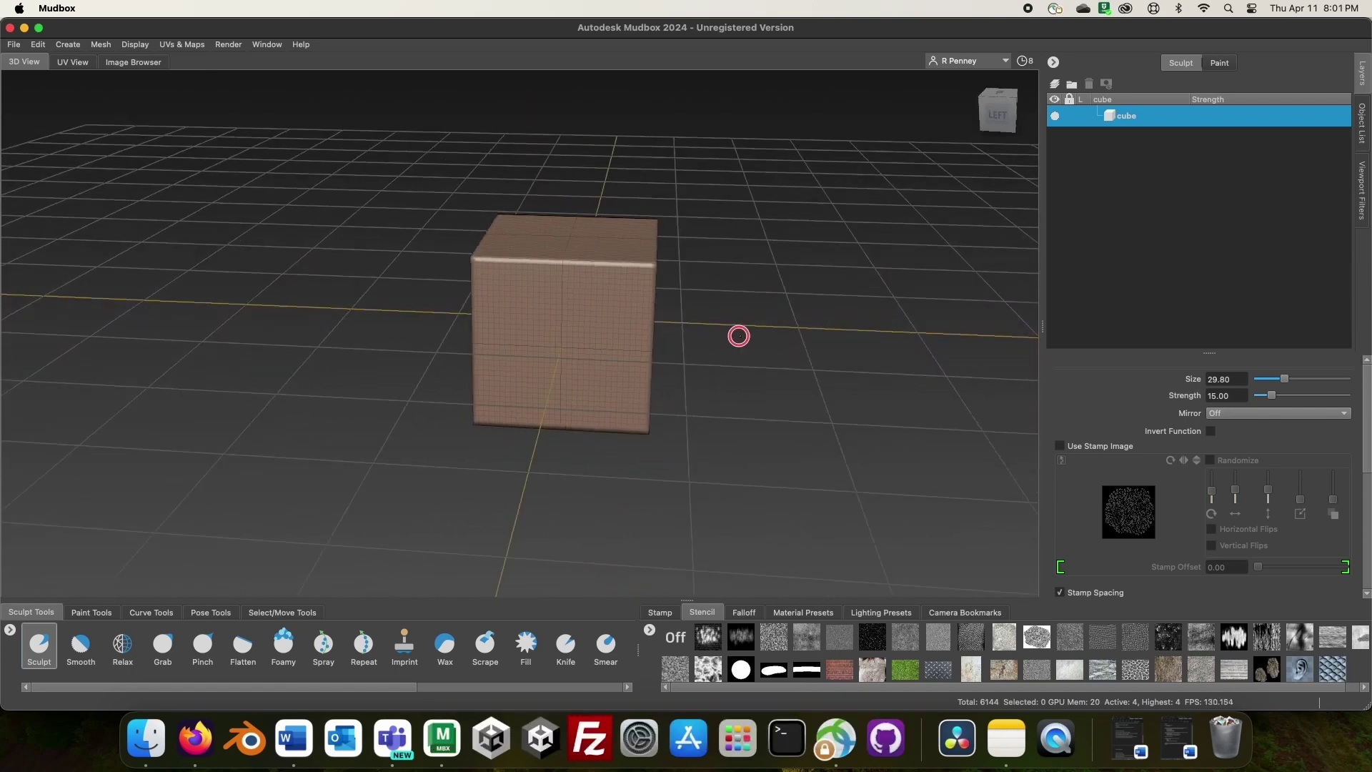
{"action": "left_click_drag", "start_coordinate": [739, 336], "coordinate": [630, 325], "text": "ctrl"}
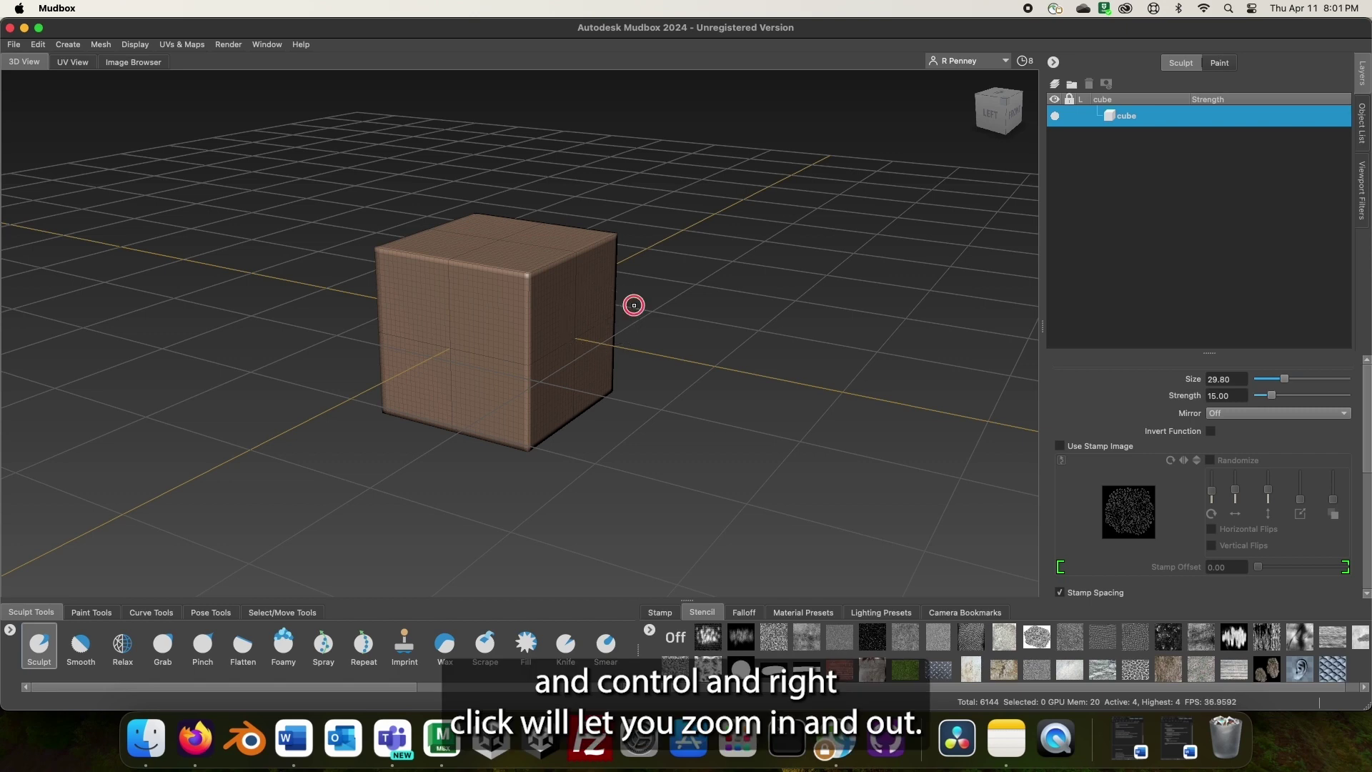
{"action": "right_click_drag", "start_coordinate": [634, 305], "coordinate": [669, 456], "text": "ctrl"}
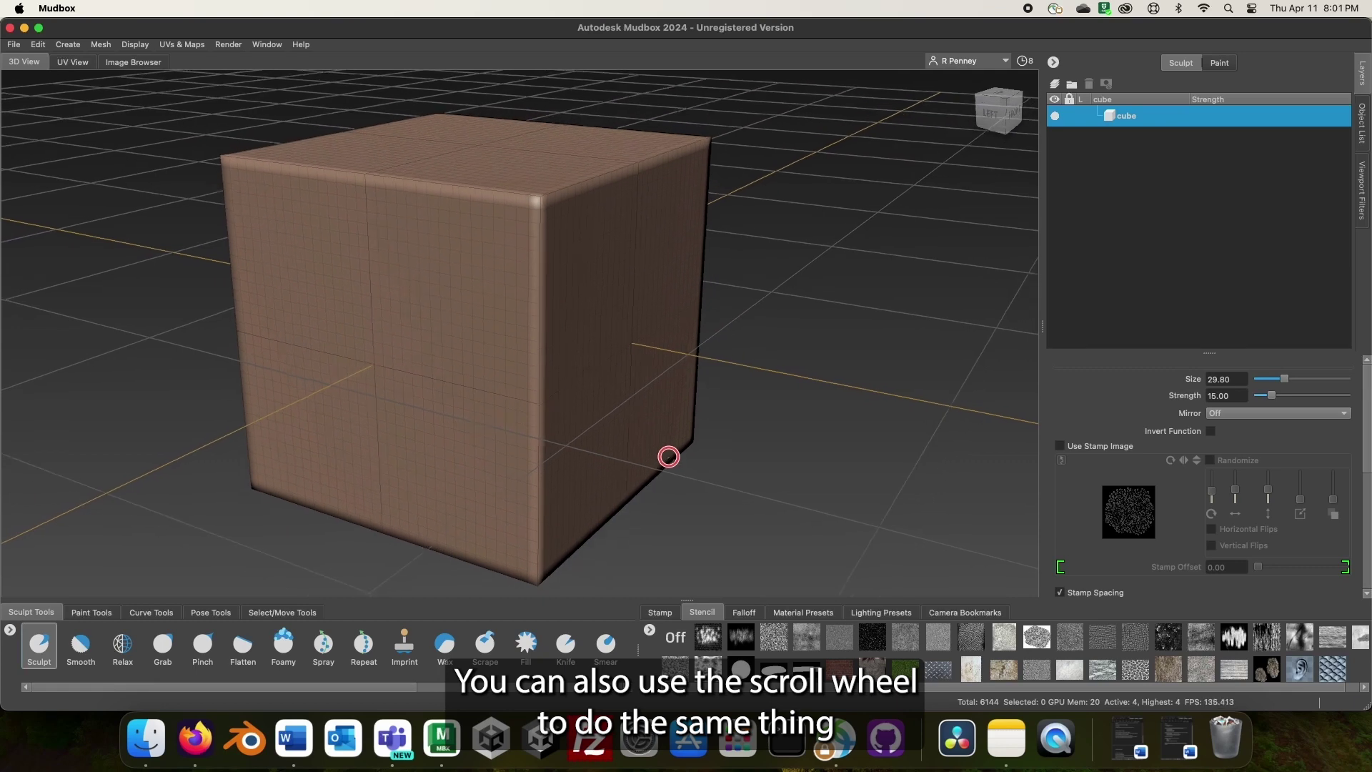
{"action": "scroll", "coordinate": [669, 457], "scroll_direction": "down", "scroll_amount": 5}
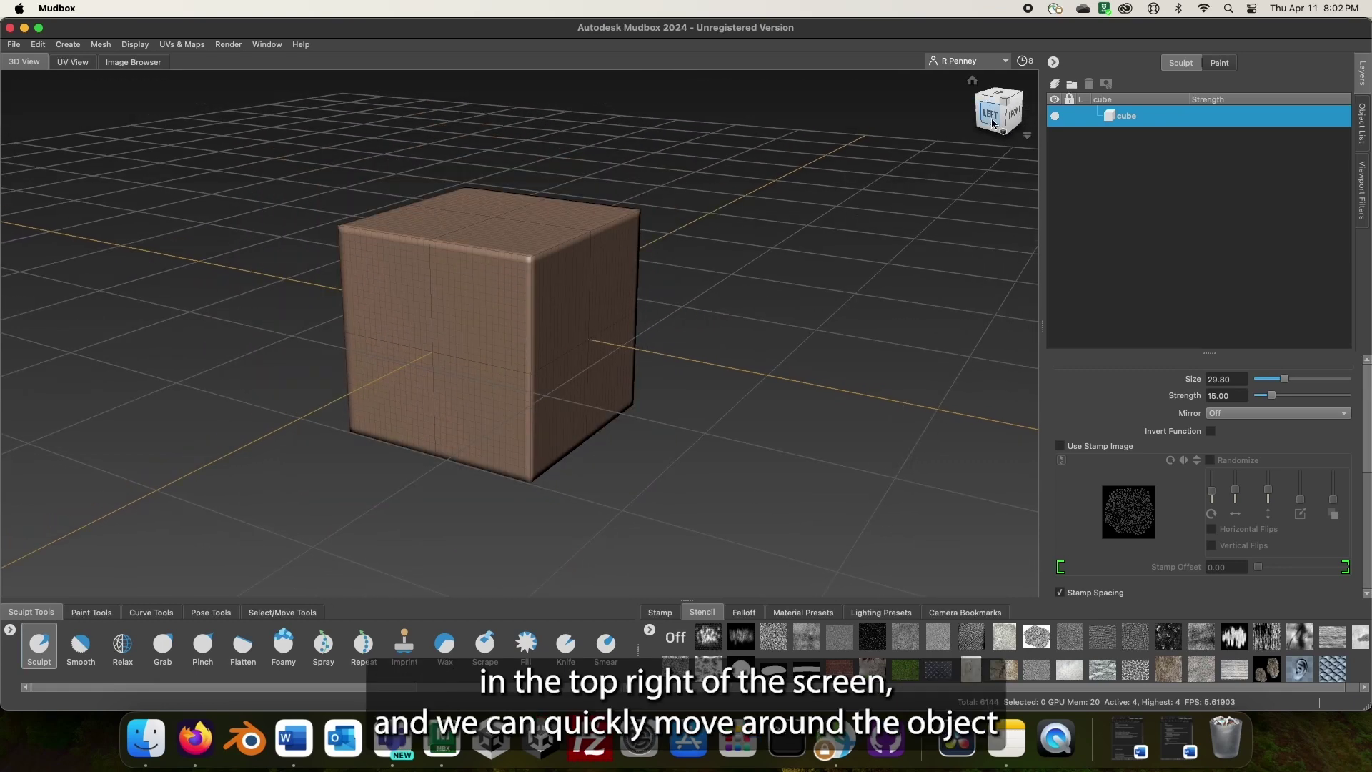
- Examine the cube's left, front, right, back and top sides with the ViewCube, and return to an angled view
{"action": "left_click", "coordinate": [992, 121]}
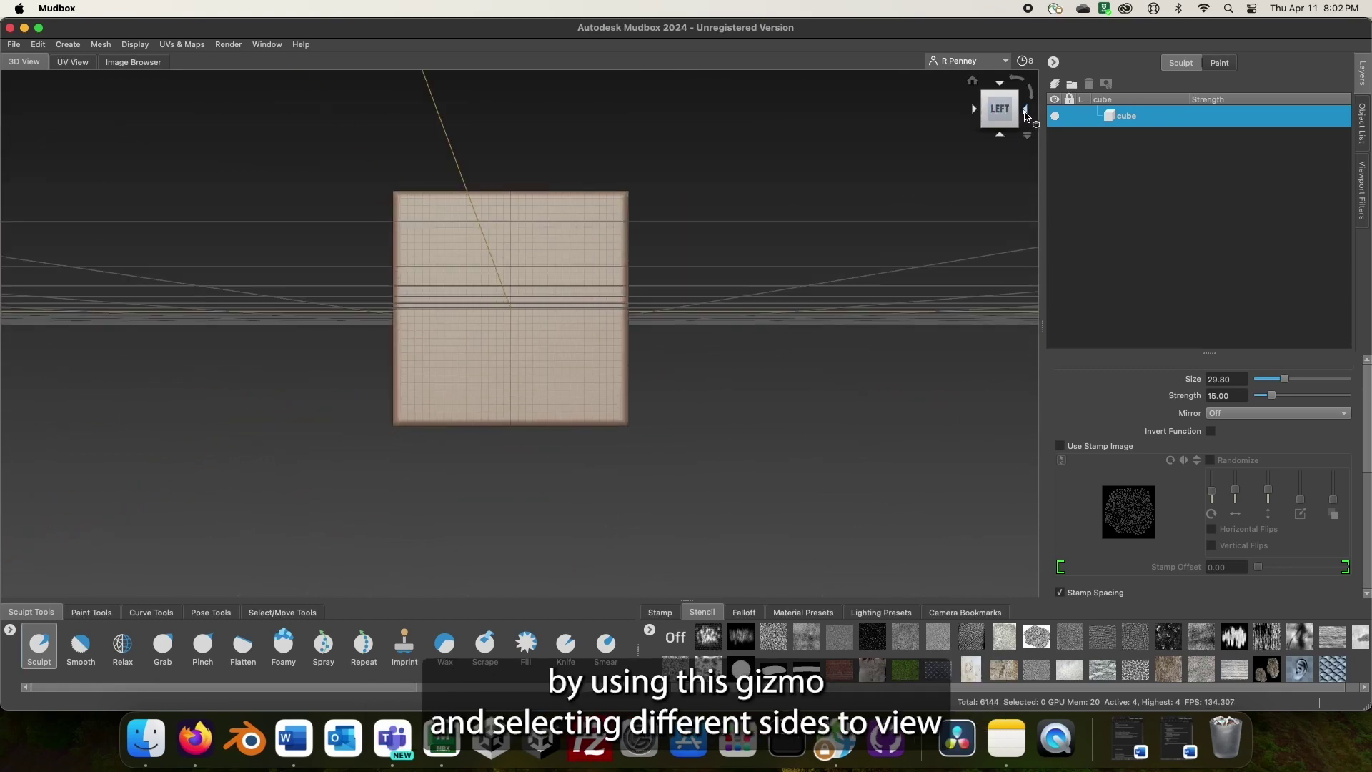
{"action": "left_click", "coordinate": [1027, 113]}
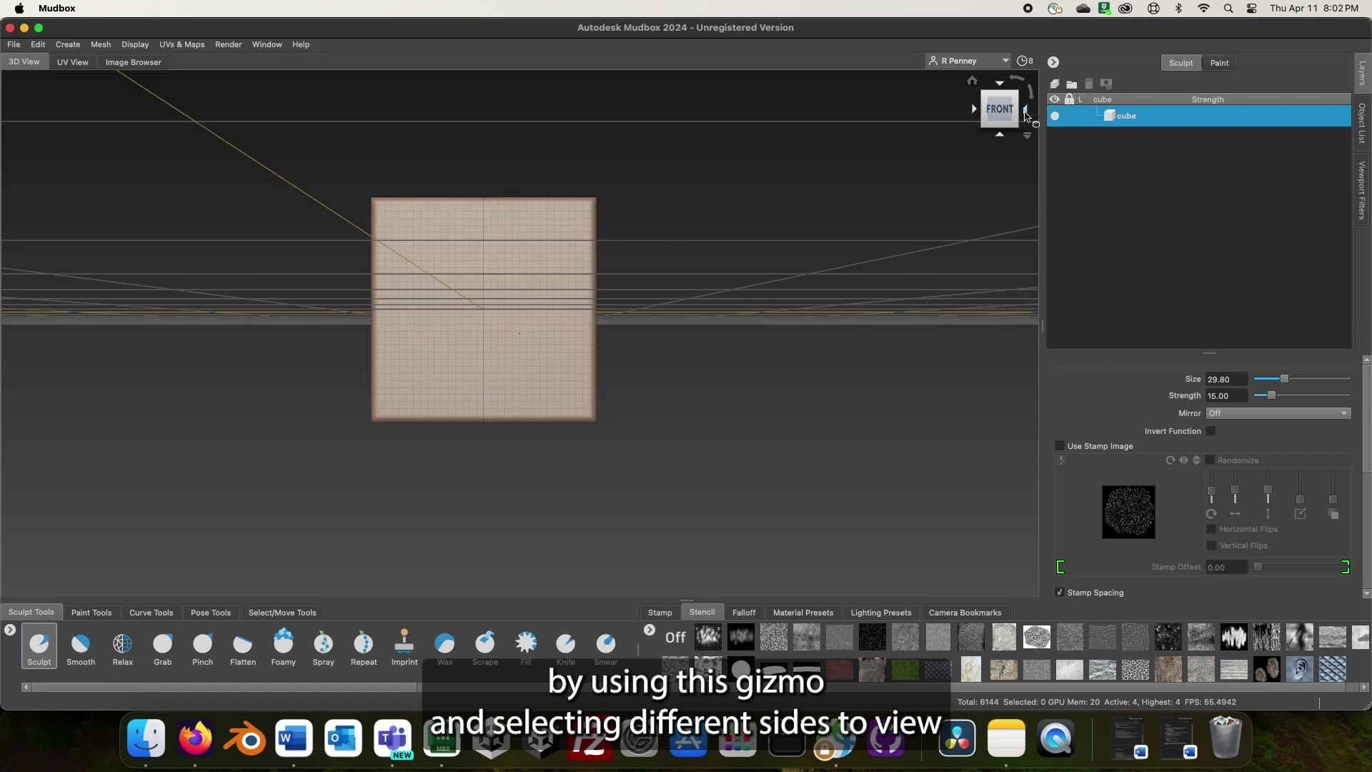
{"action": "left_click", "coordinate": [1026, 113]}
{"action": "left_click", "coordinate": [1027, 113]}
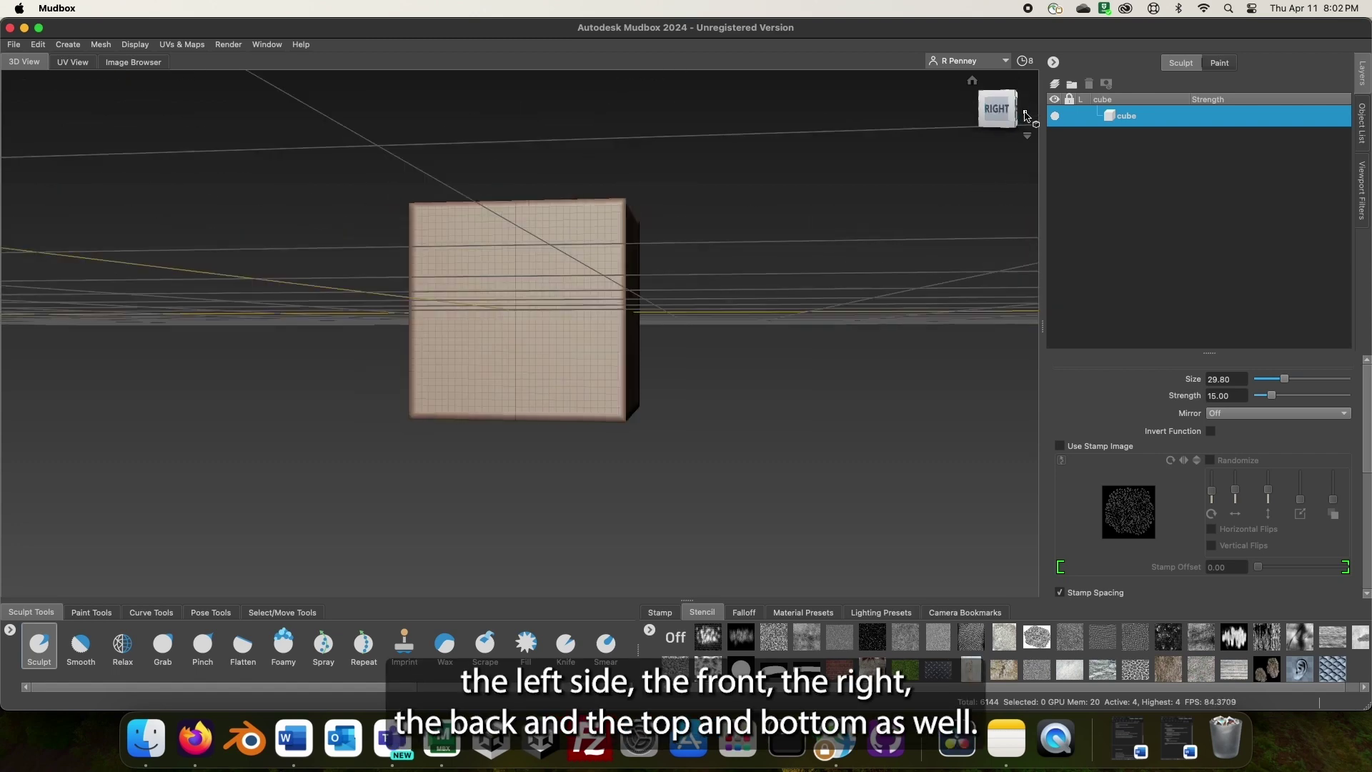
{"action": "left_click", "coordinate": [1004, 87]}
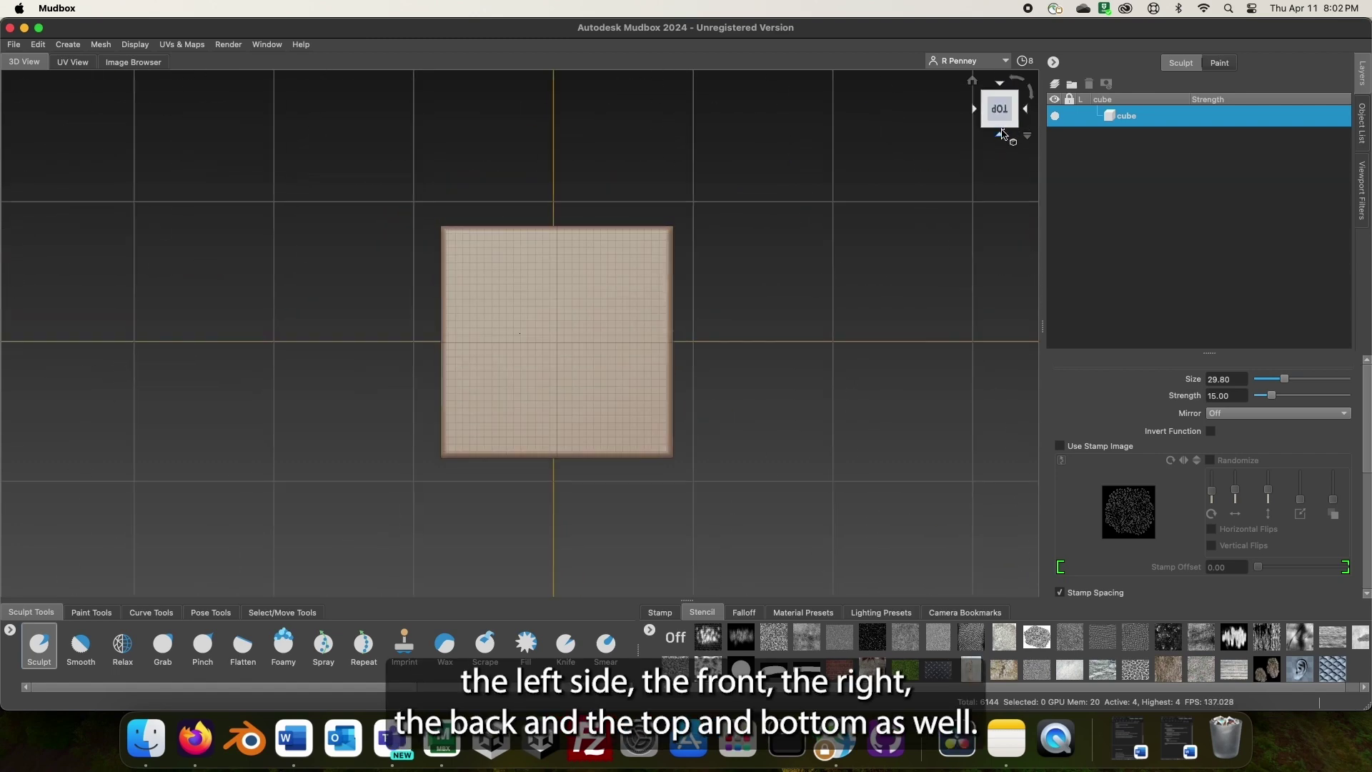
{"action": "left_click", "coordinate": [1012, 127]}
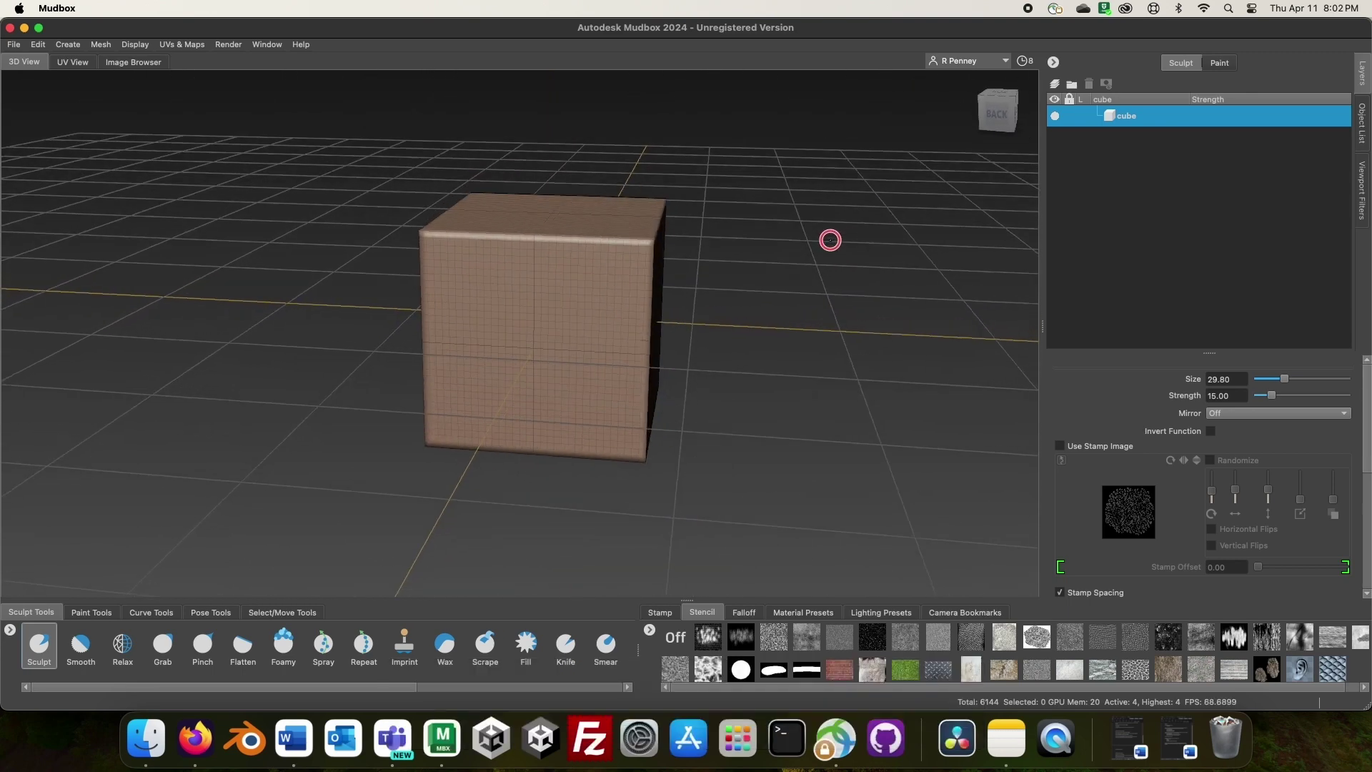
{"action": "left_click_drag", "start_coordinate": [827, 236], "coordinate": [777, 273], "text": "alt"}
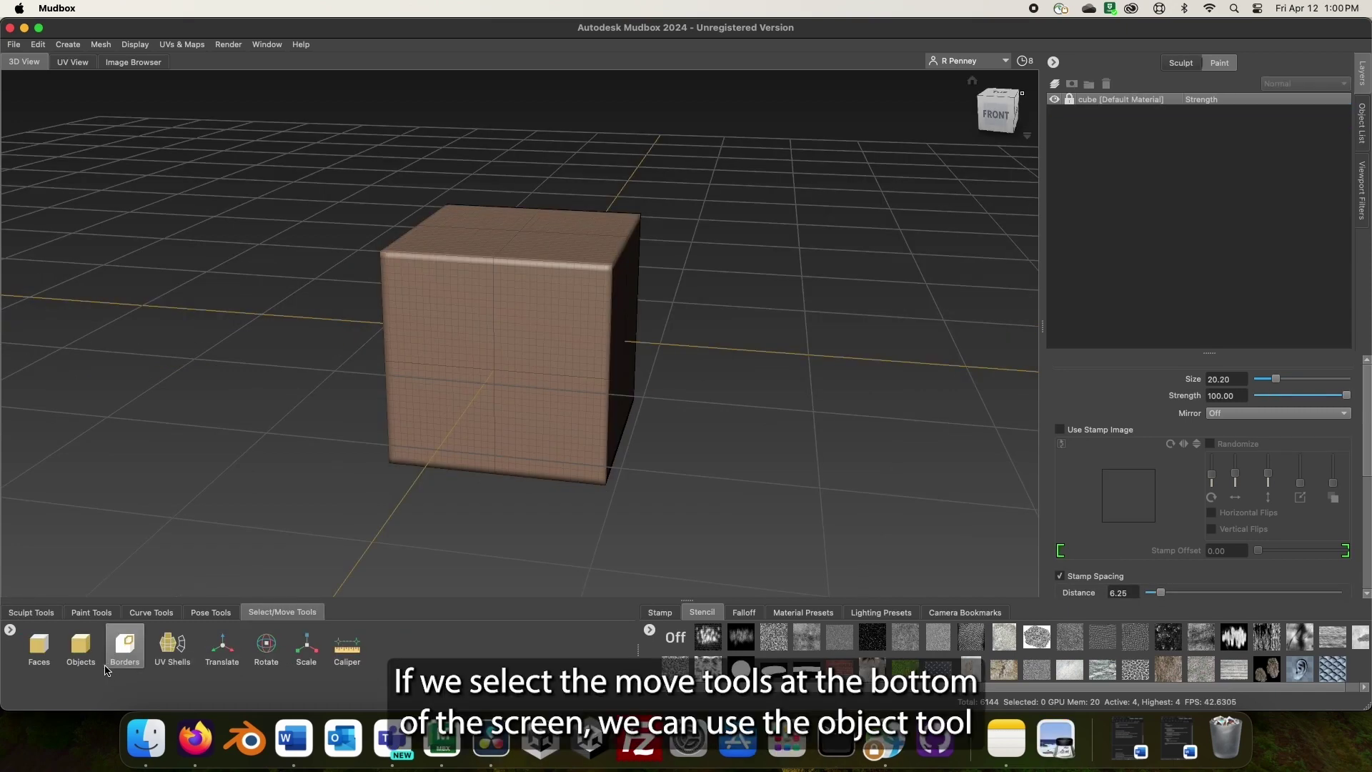
- Select the whole cube as an object and translate it along its axes to about 6.4, 14.8, 32.2
{"action": "left_click", "coordinate": [80, 656]}
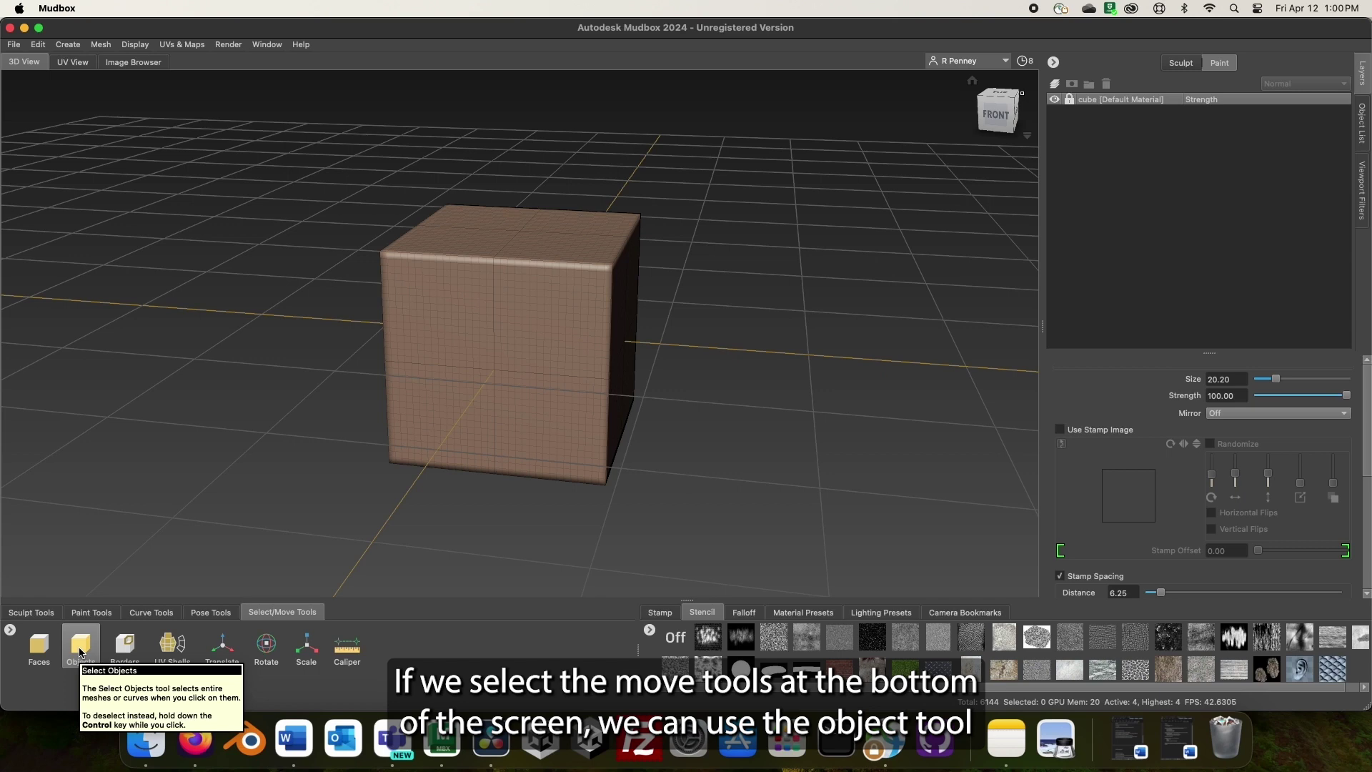
{"action": "left_click", "coordinate": [507, 395]}
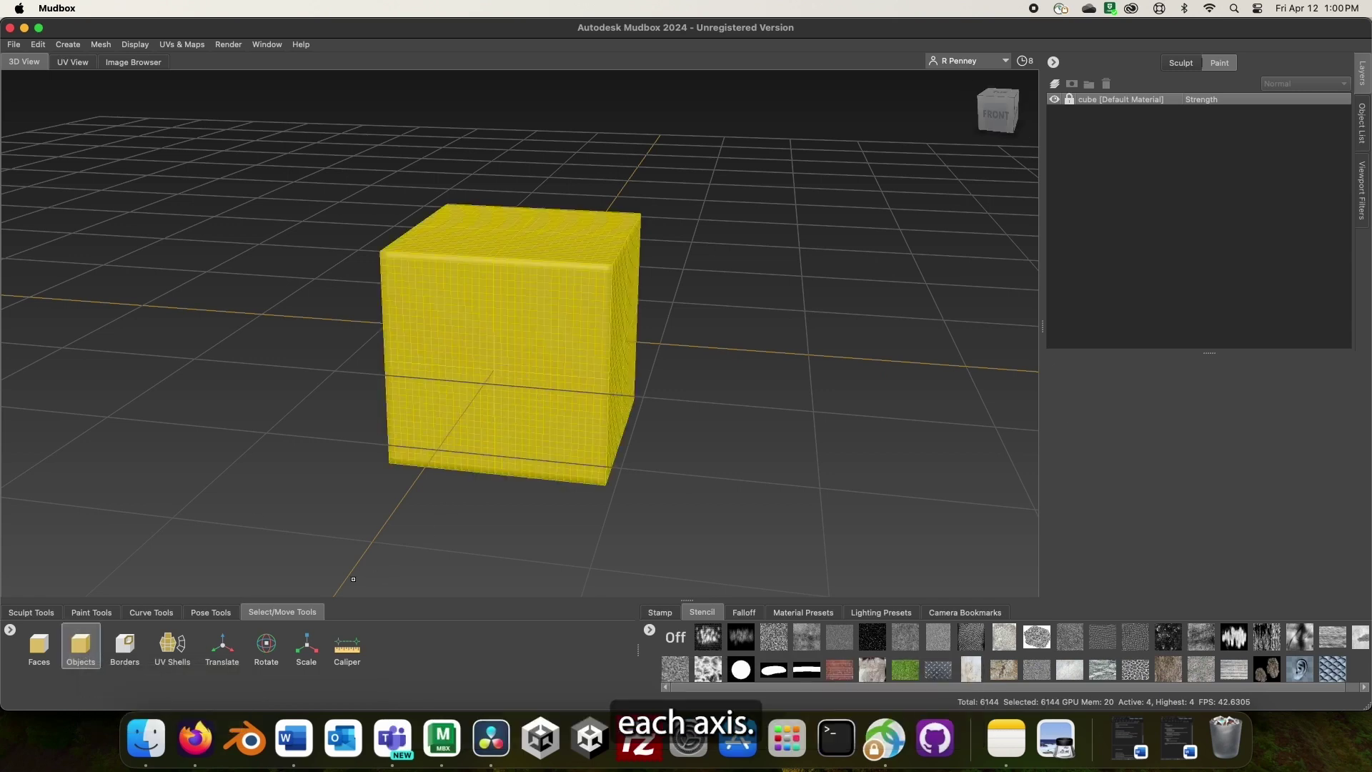
{"action": "left_click", "coordinate": [233, 649]}
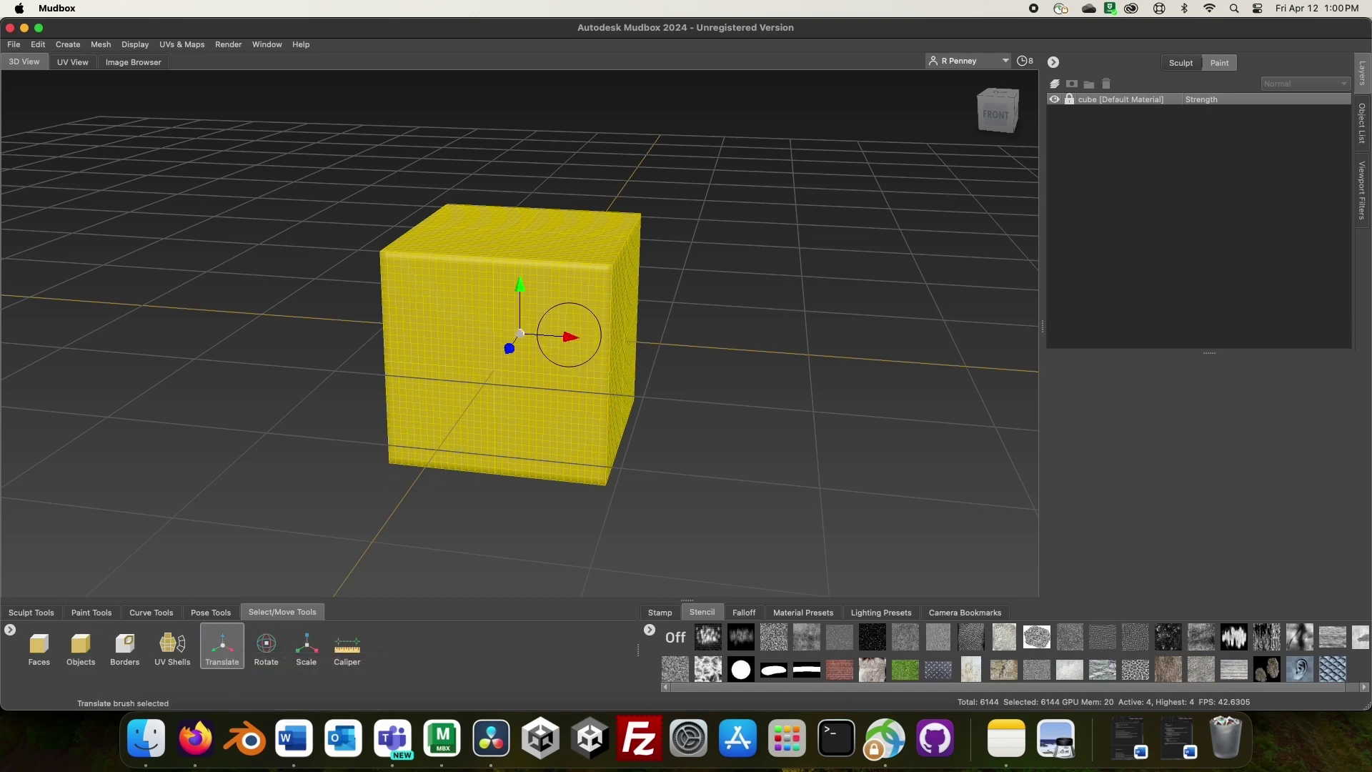
{"action": "left_click_drag", "start_coordinate": [568, 337], "coordinate": [538, 354]}
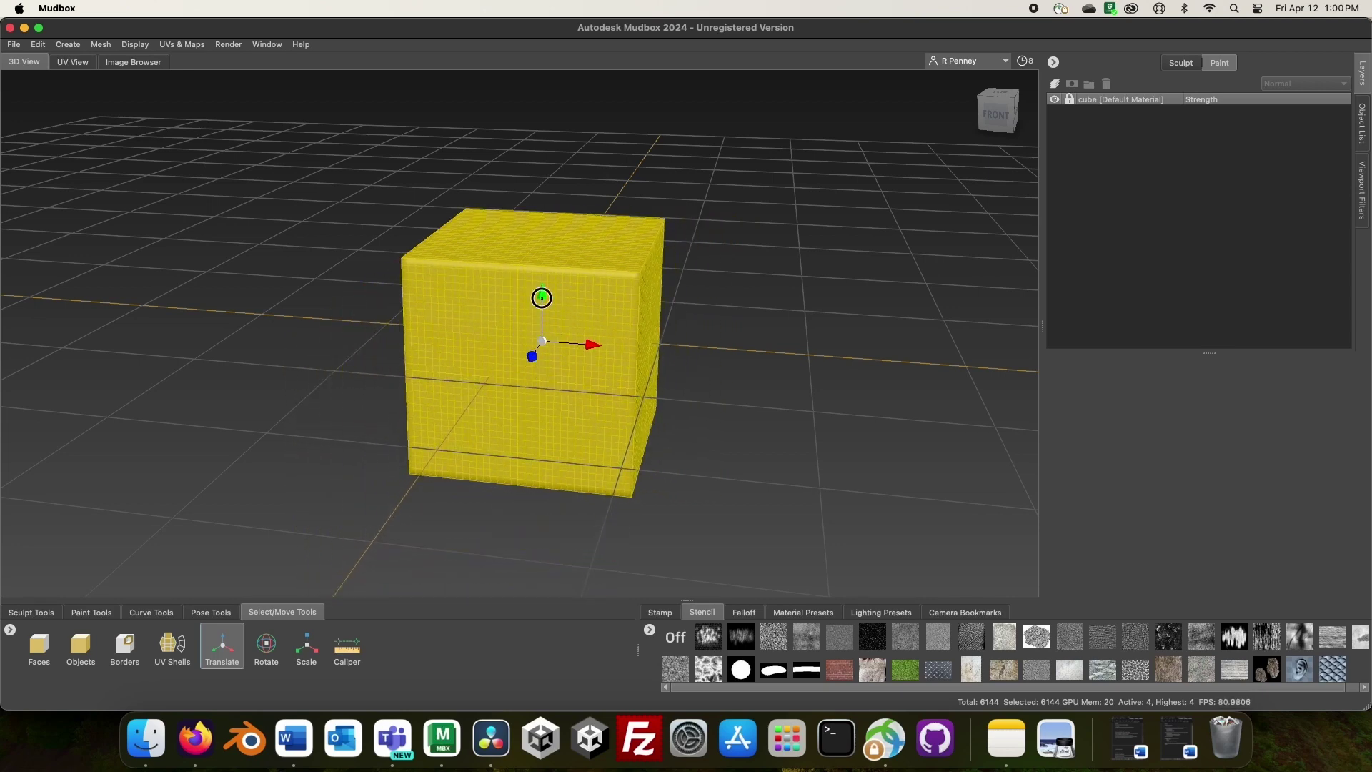
{"action": "mouse_move", "coordinate": [539, 298]}
{"action": "left_mouse_down"}
{"action": "mouse_move", "coordinate": [538, 184]}
{"action": "mouse_move", "coordinate": [541, 281]}
{"action": "left_mouse_up"}
{"action": "left_click", "coordinate": [222, 645]}
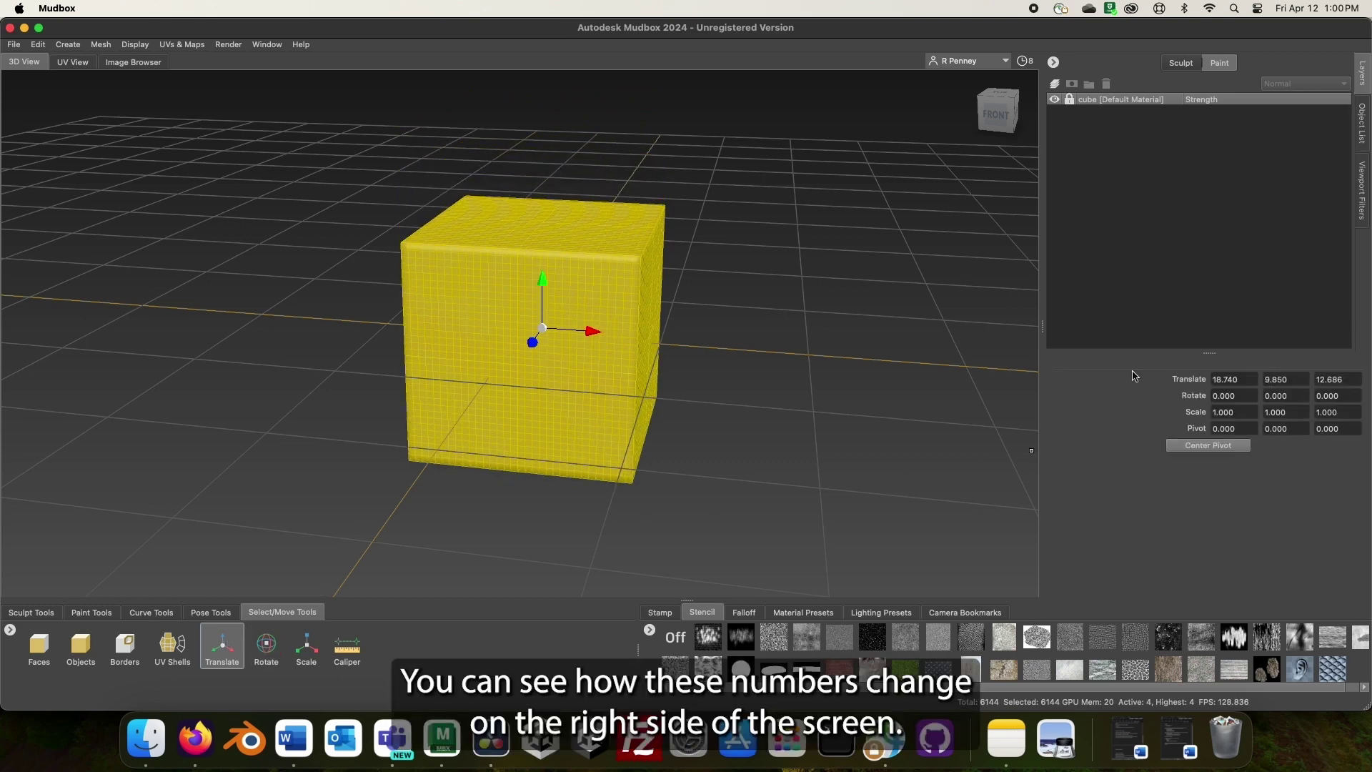
{"action": "left_click_drag", "start_coordinate": [591, 334], "coordinate": [510, 348]}
{"action": "mouse_move", "coordinate": [519, 288]}
{"action": "left_mouse_down"}
{"action": "mouse_move", "coordinate": [522, 221]}
{"action": "mouse_move", "coordinate": [516, 282]}
{"action": "left_mouse_up"}
- Rotate the selected cube freely to about 0.45, 357.9 and 359.9 degrees
{"action": "left_click", "coordinate": [266, 645]}
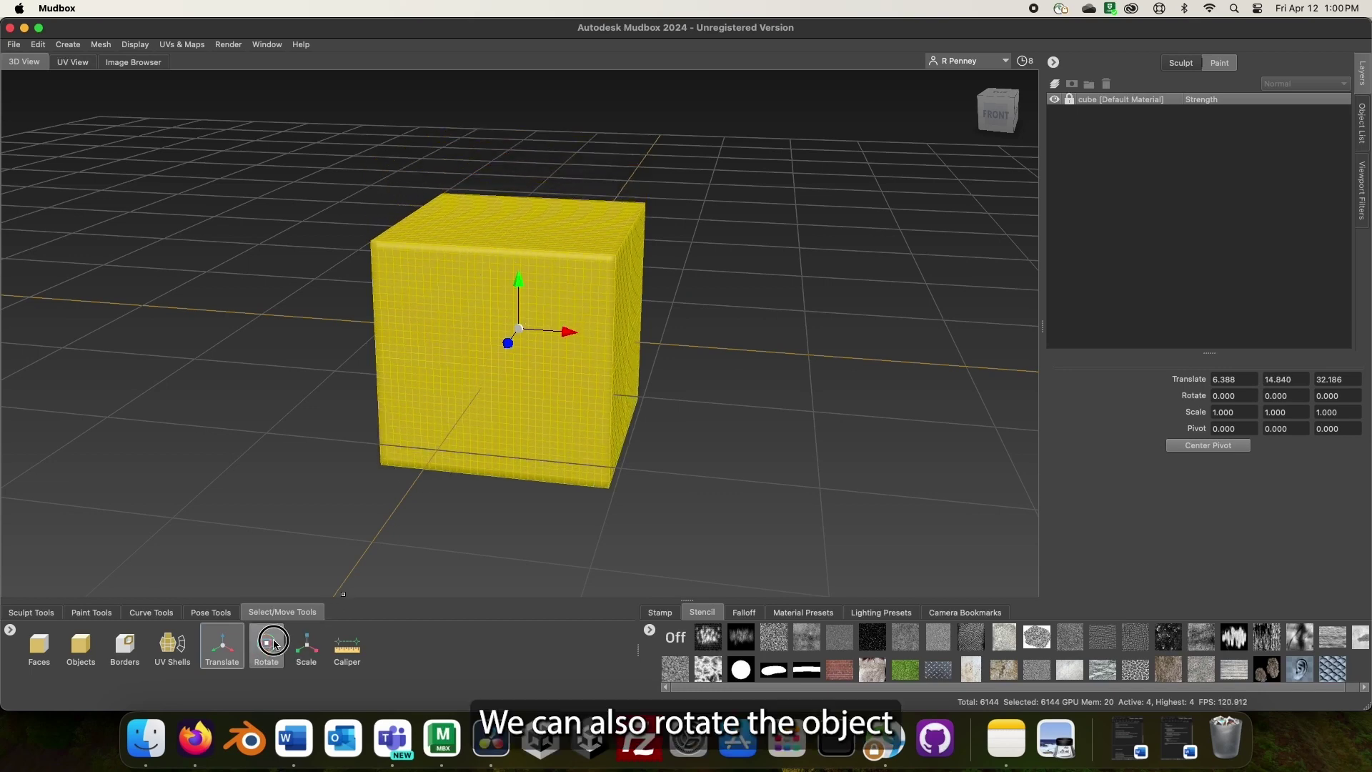
{"action": "left_click_drag", "start_coordinate": [546, 288], "coordinate": [526, 344]}
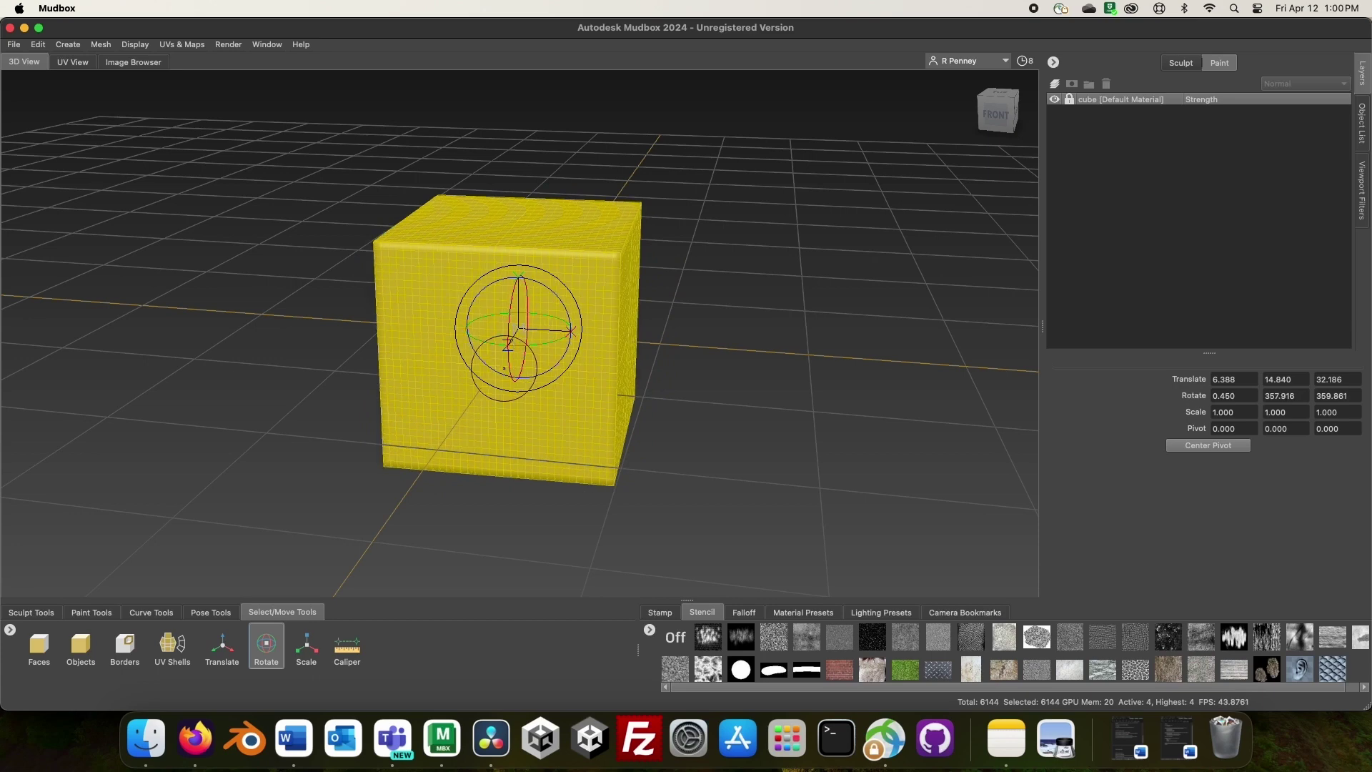
- Scale the selected cube separately along its axes to about 1.37, 1.64 and 2.04
{"action": "left_click", "coordinate": [318, 653]}
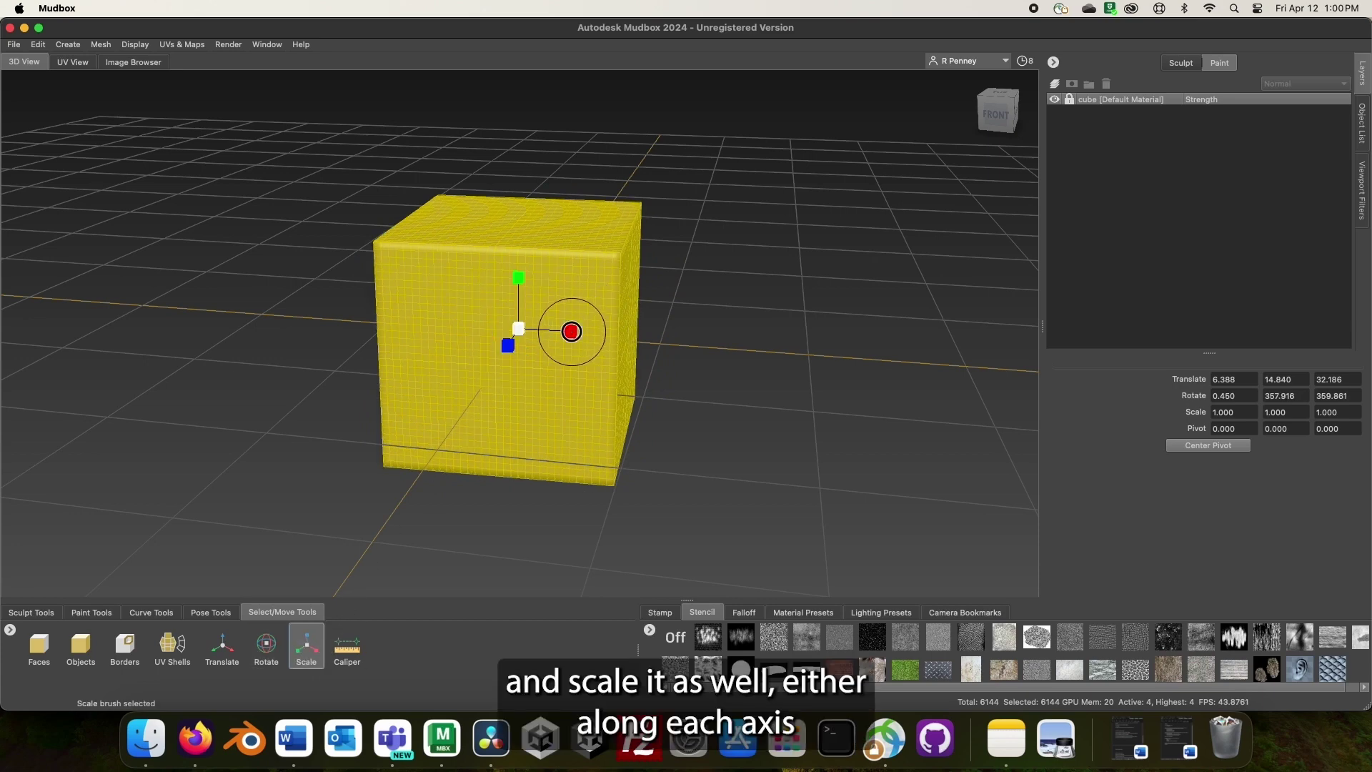
{"action": "left_click_drag", "start_coordinate": [570, 330], "coordinate": [504, 352]}
{"action": "left_click_drag", "start_coordinate": [525, 299], "coordinate": [517, 273]}
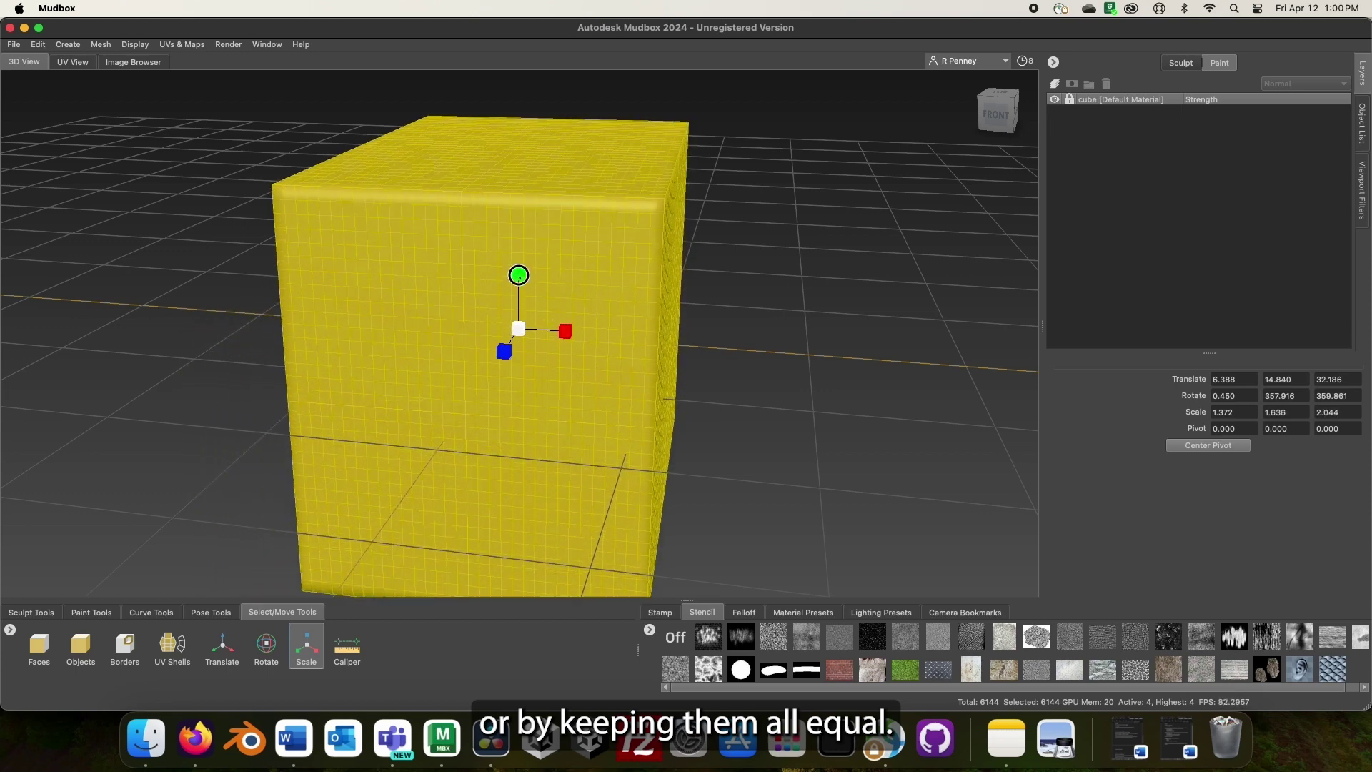
- Scale the selected cube uniformly, keeping all three axes in proportion
{"action": "left_click_drag", "start_coordinate": [521, 327], "coordinate": [534, 578]}
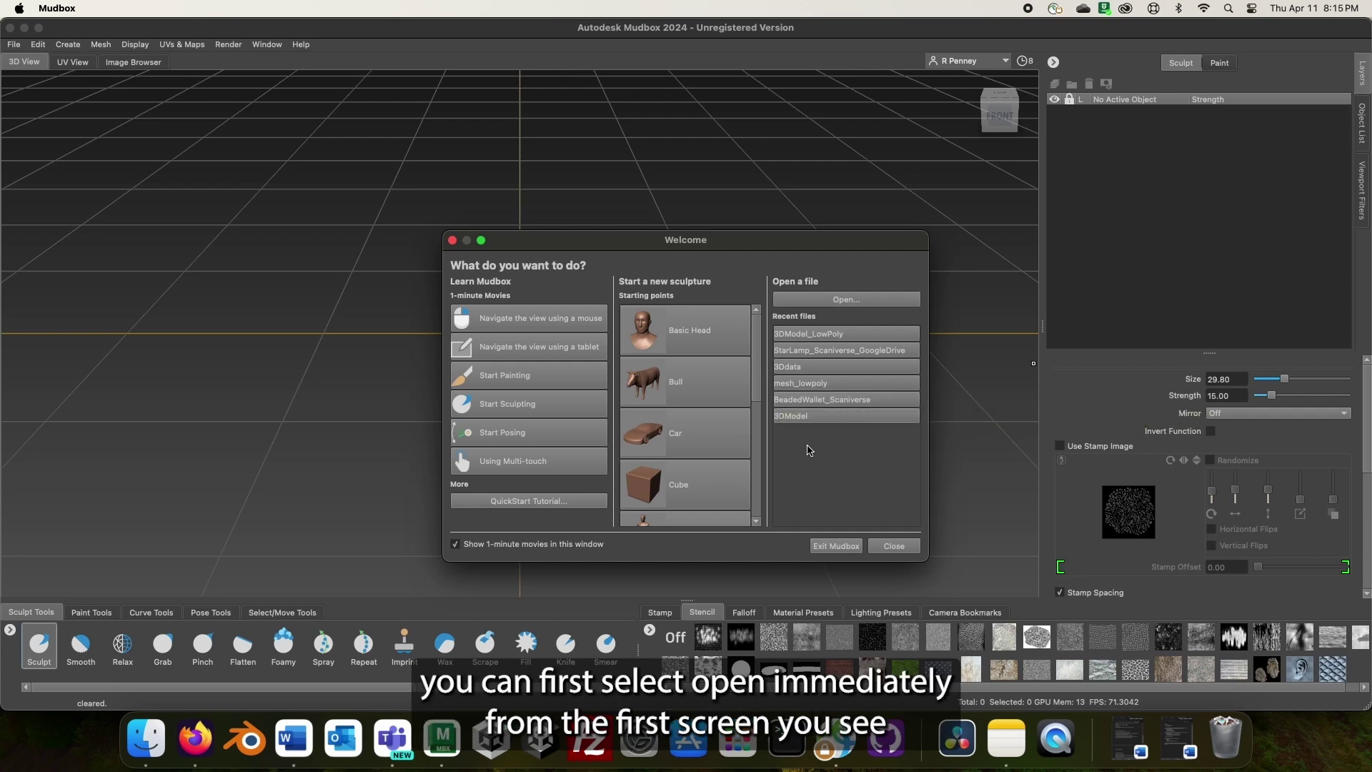
- Open 3DModel_LowPoly.obj from the HorseHead_KiriEngine folder through the Welcome window, keeping all meshes despite the detected problems
{"action": "left_click", "coordinate": [871, 304]}
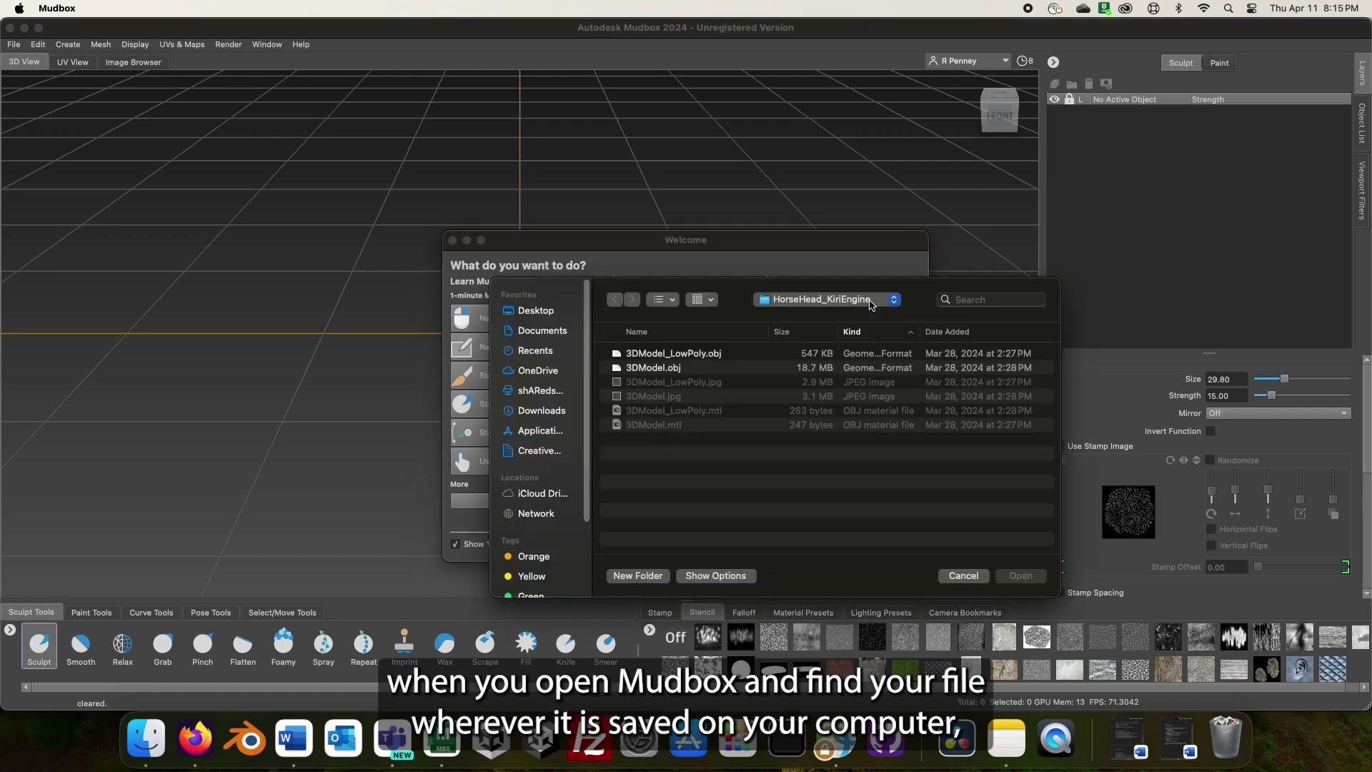
{"action": "left_click", "coordinate": [552, 314]}
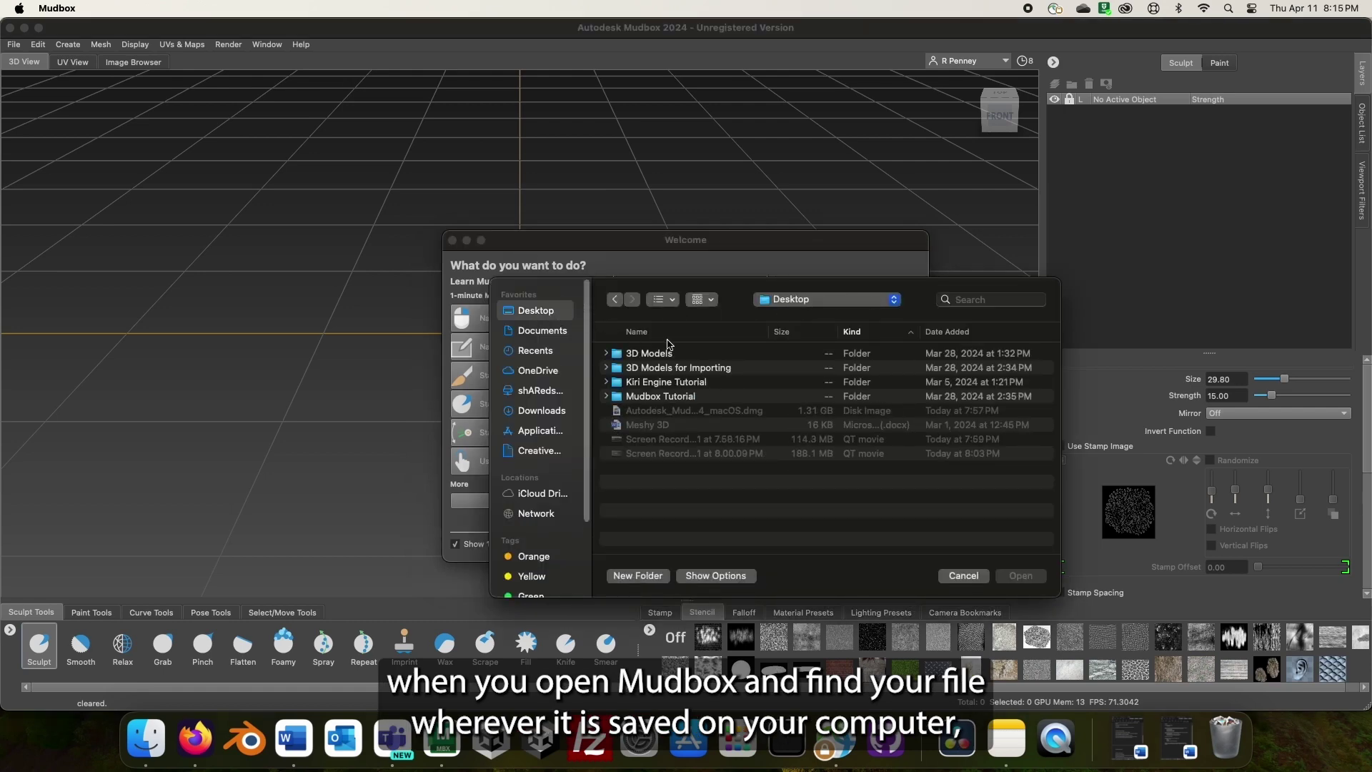
{"action": "double_click", "coordinate": [683, 367]}
{"action": "double_click", "coordinate": [684, 382]}
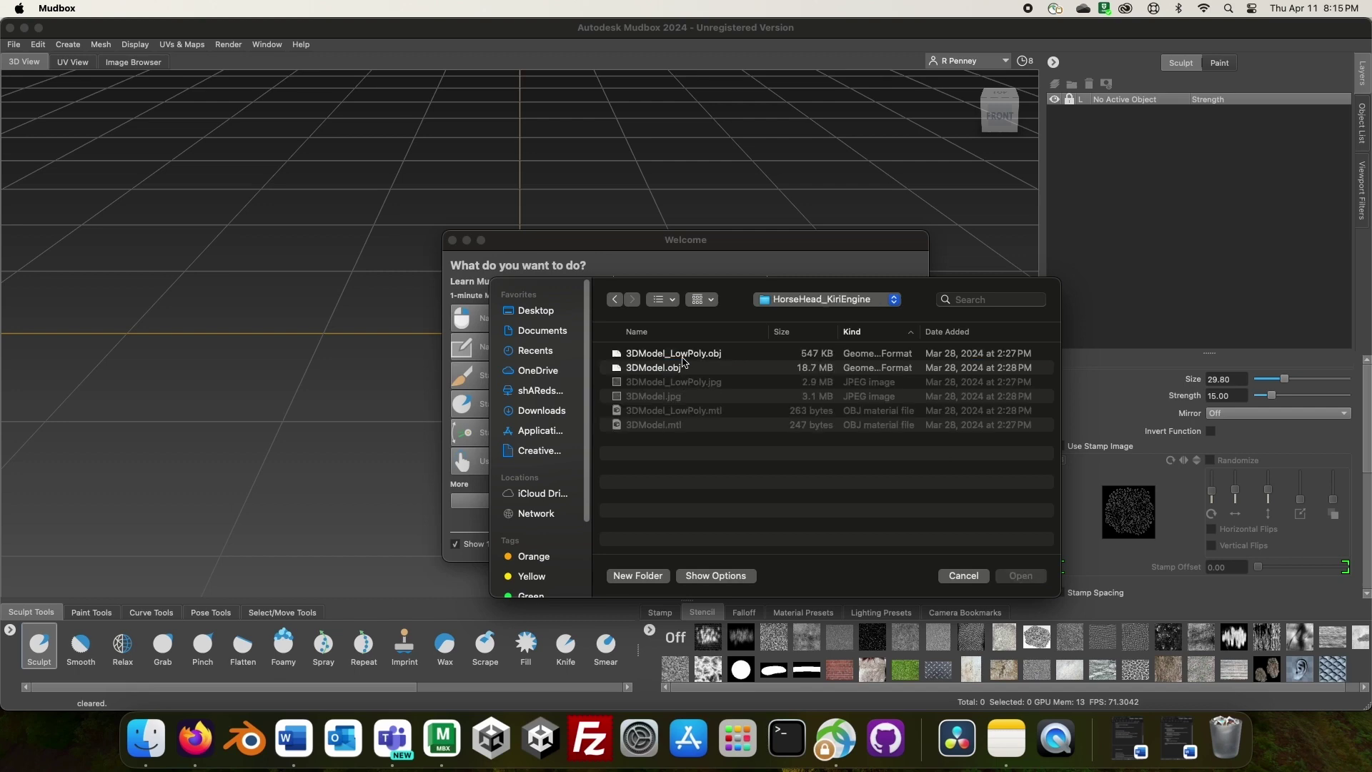
{"action": "double_click", "coordinate": [684, 355]}
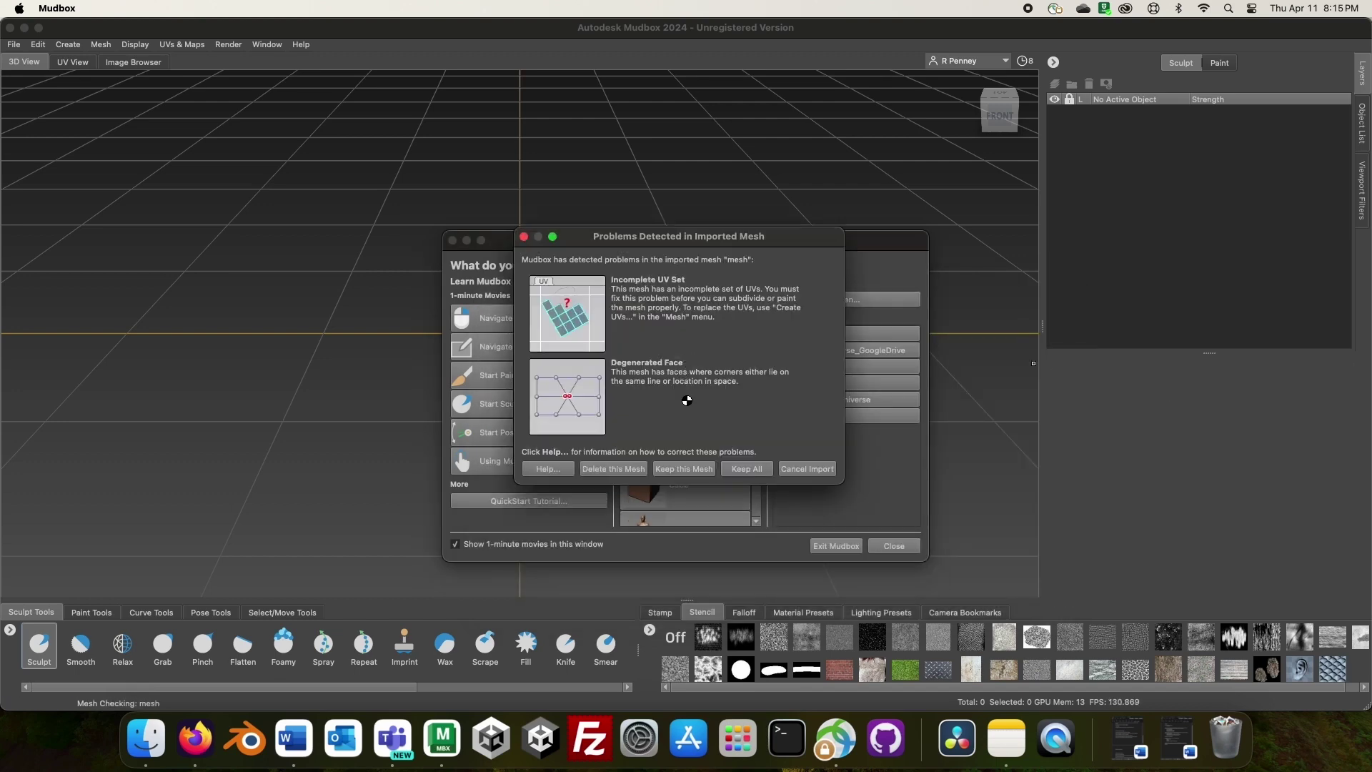
{"action": "left_click", "coordinate": [731, 469]}
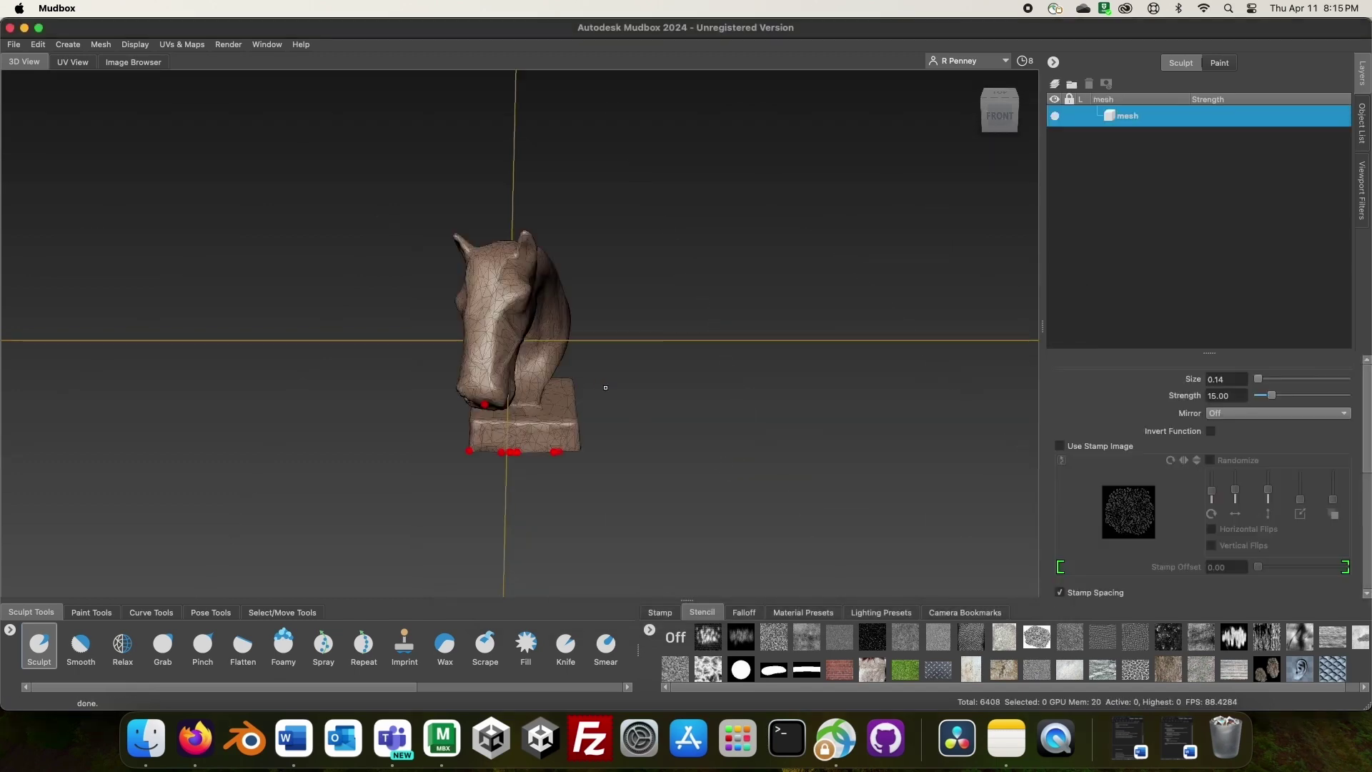
{"action": "left_click_drag", "start_coordinate": [610, 386], "coordinate": [535, 388], "text": "alt"}
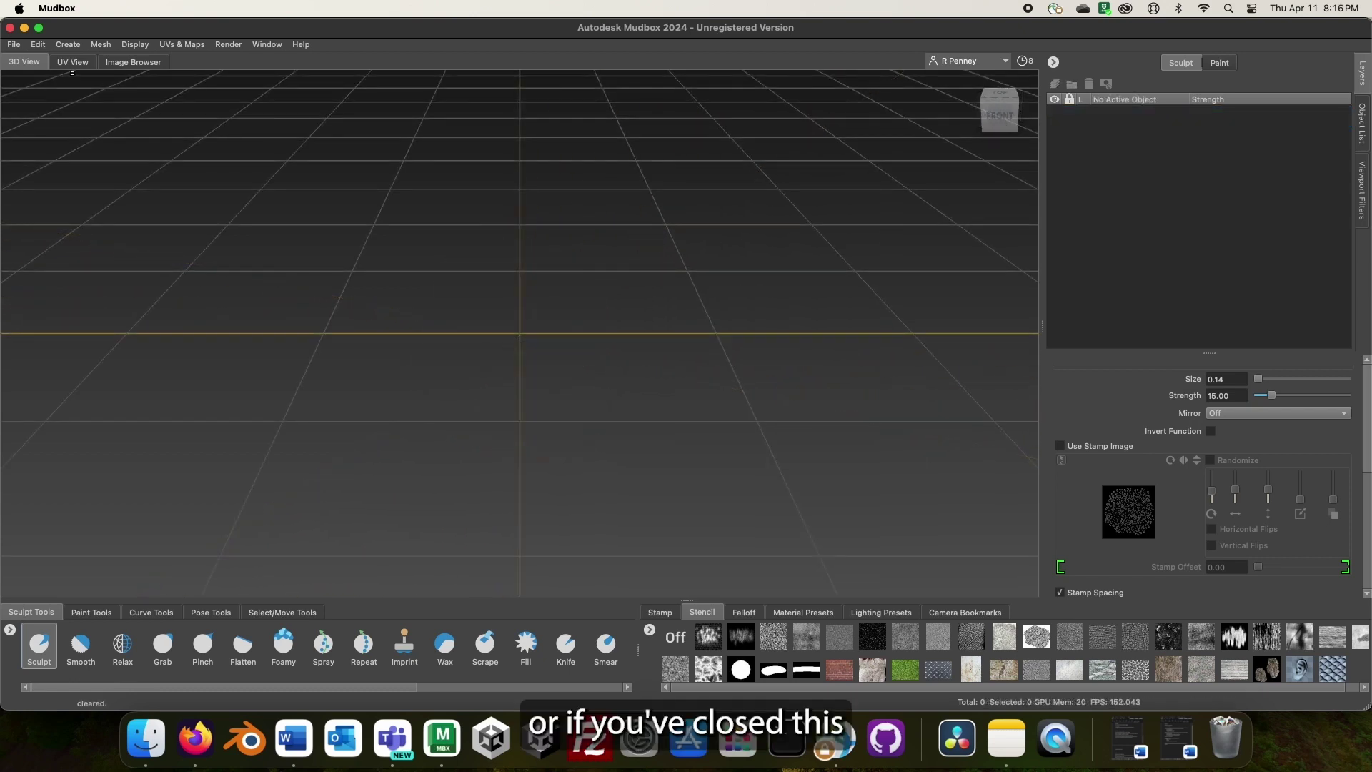
- Import 3DModel_LowPoly.obj from the HorseHead_KiriEngine folder into the empty scene, keeping all meshes despite the detected problems
{"action": "left_click", "coordinate": [14, 45]}
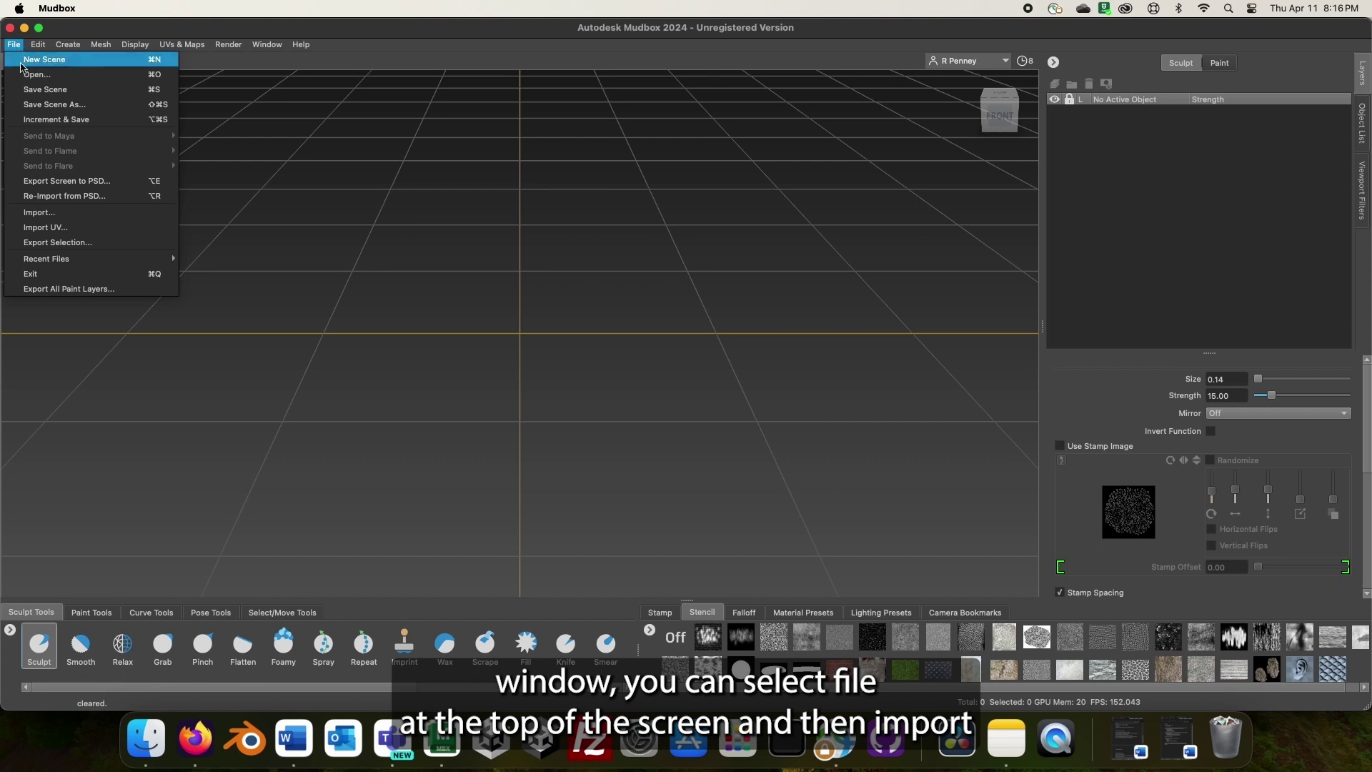
{"action": "left_click", "coordinate": [40, 212]}
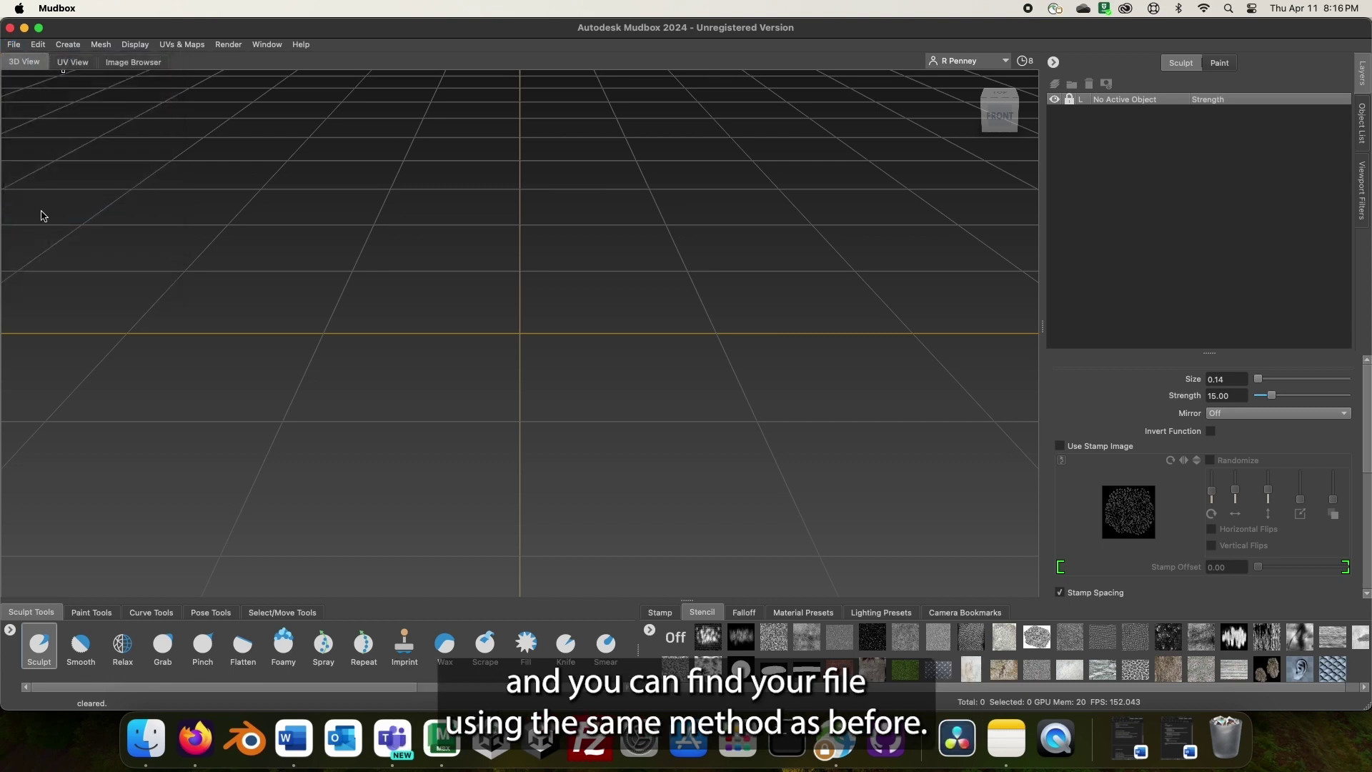
{"action": "left_click", "coordinate": [436, 146]}
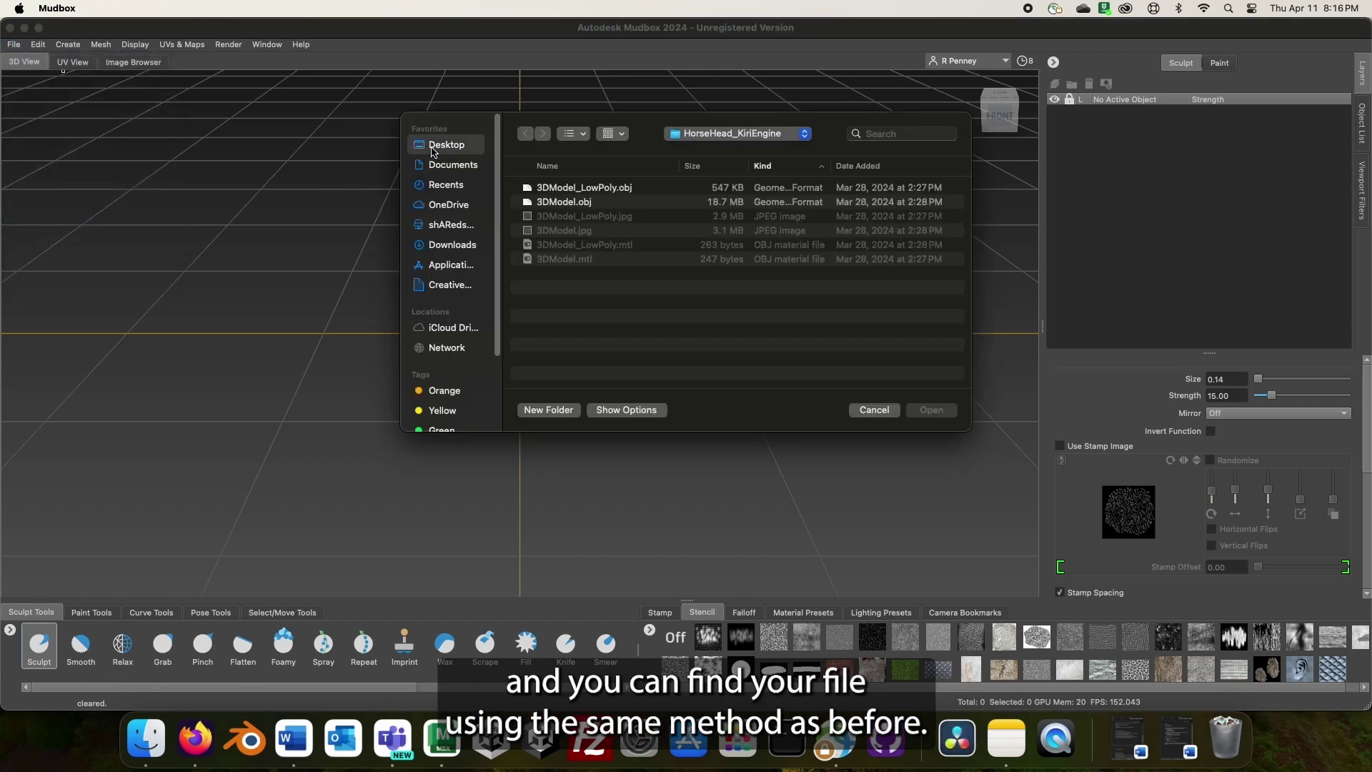
{"action": "double_click", "coordinate": [539, 203]}
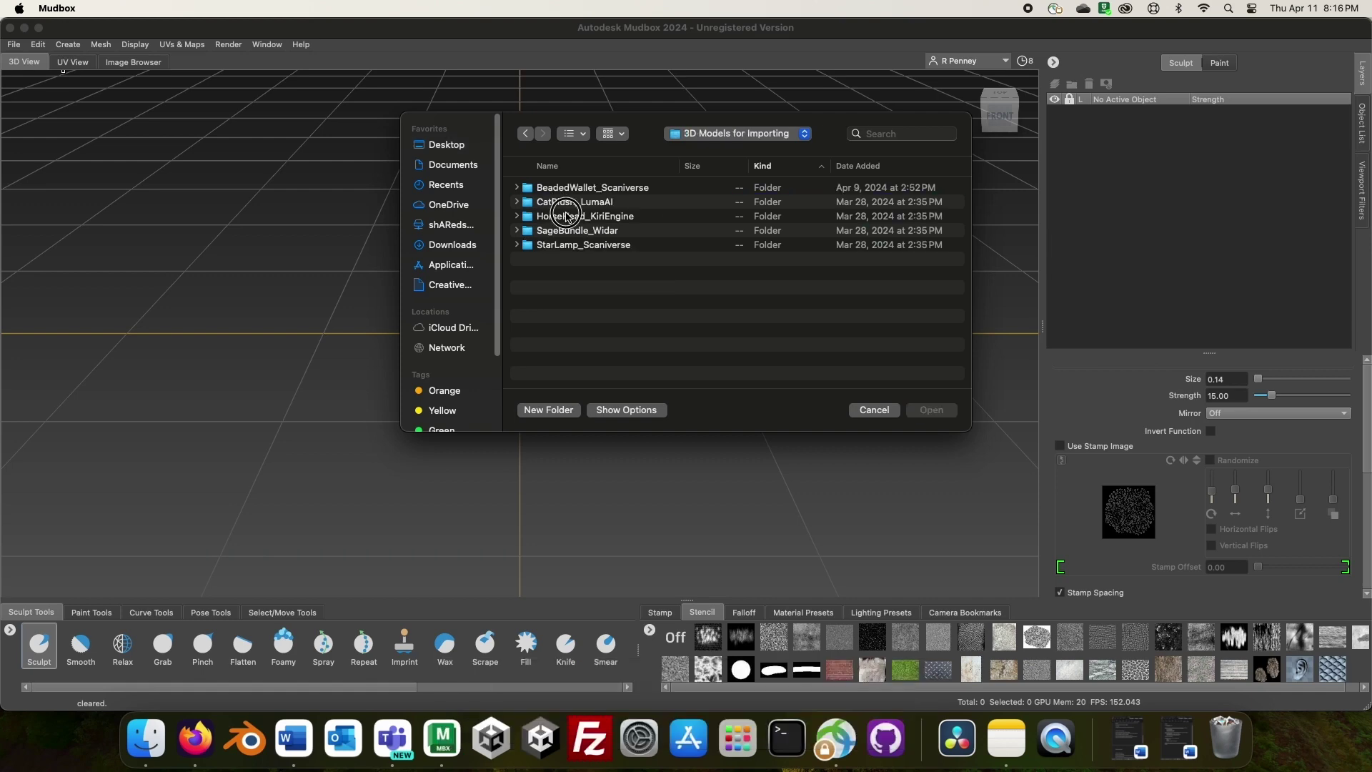
{"action": "double_click", "coordinate": [568, 214]}
{"action": "double_click", "coordinate": [572, 197]}
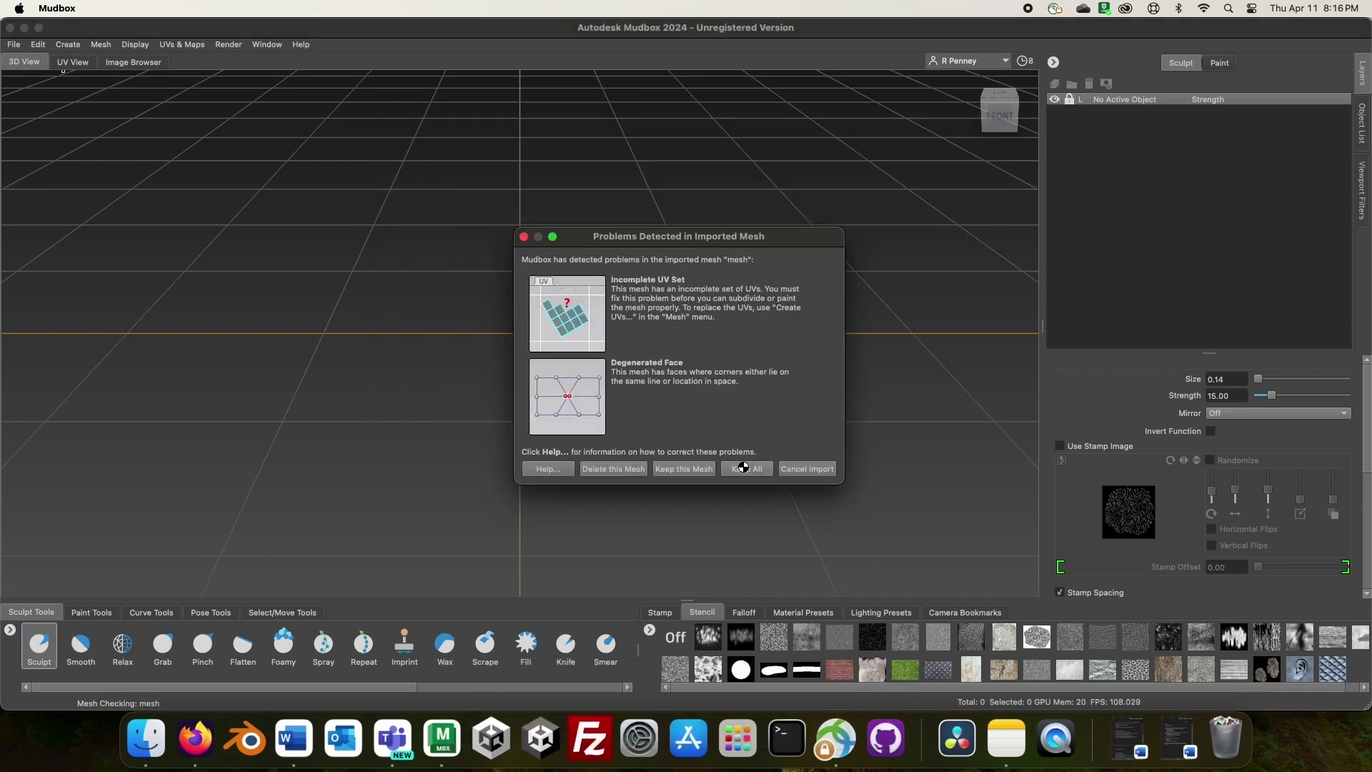
{"action": "left_click", "coordinate": [744, 468]}
{"action": "left_click_drag", "start_coordinate": [625, 412], "coordinate": [741, 403], "text": "alt"}
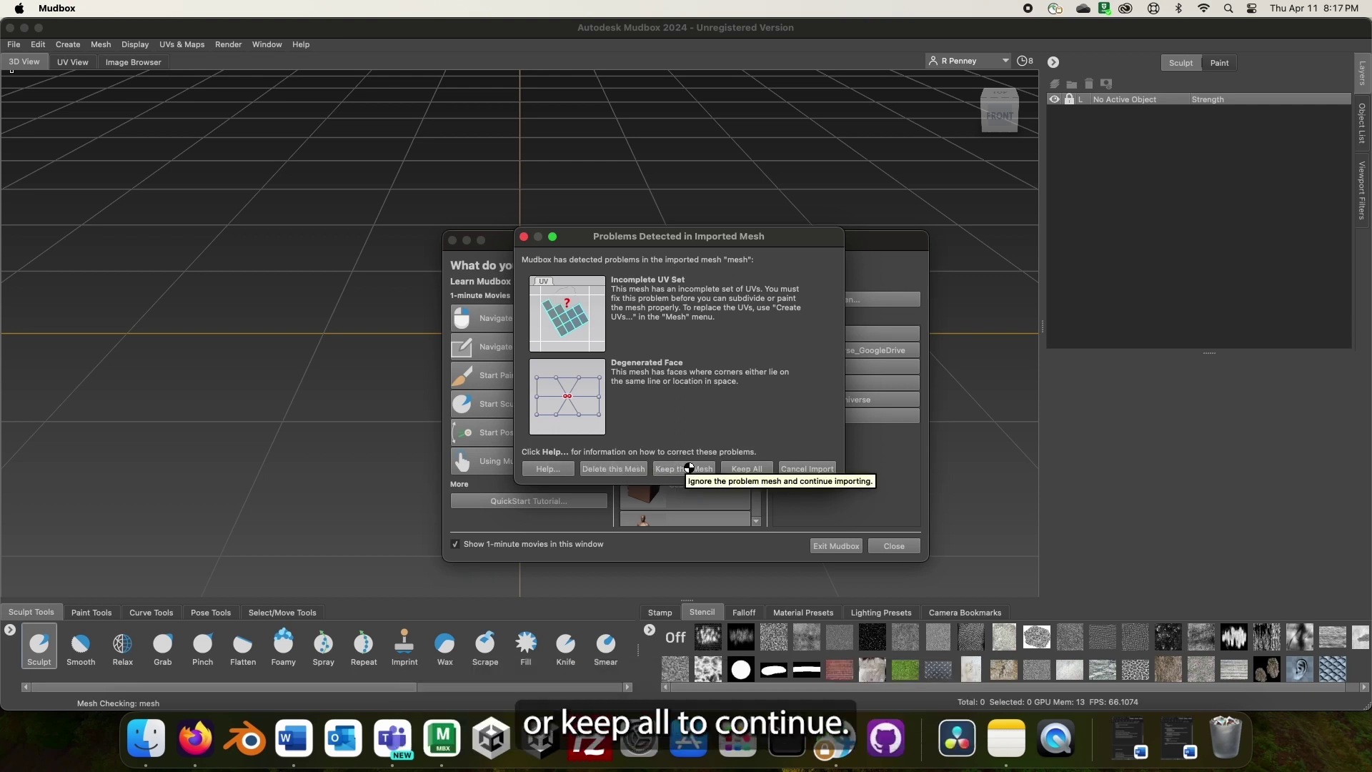
- Keep all meshes of the horse head import and create a new paint layer with size 2048 and the Diffuse channel
{"action": "left_click", "coordinate": [743, 468]}
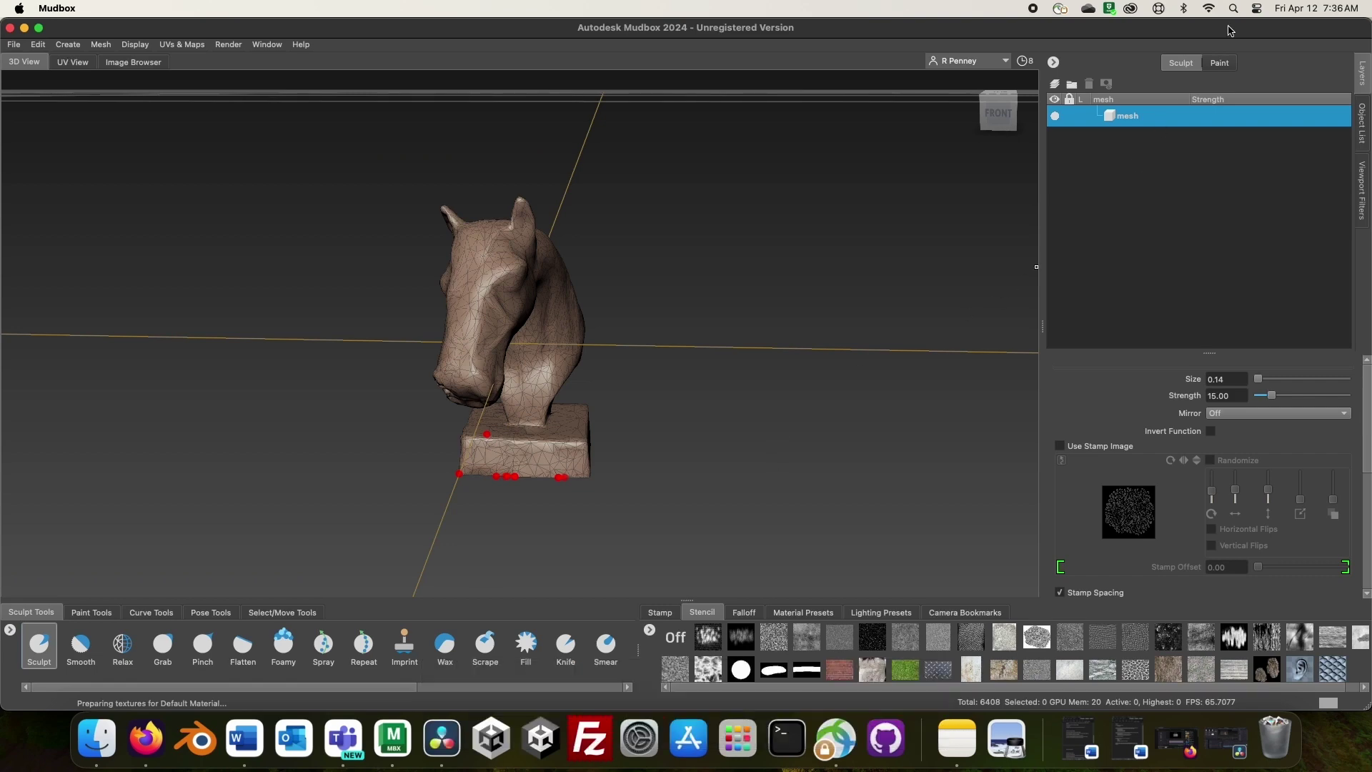
{"action": "left_click", "coordinate": [1220, 63]}
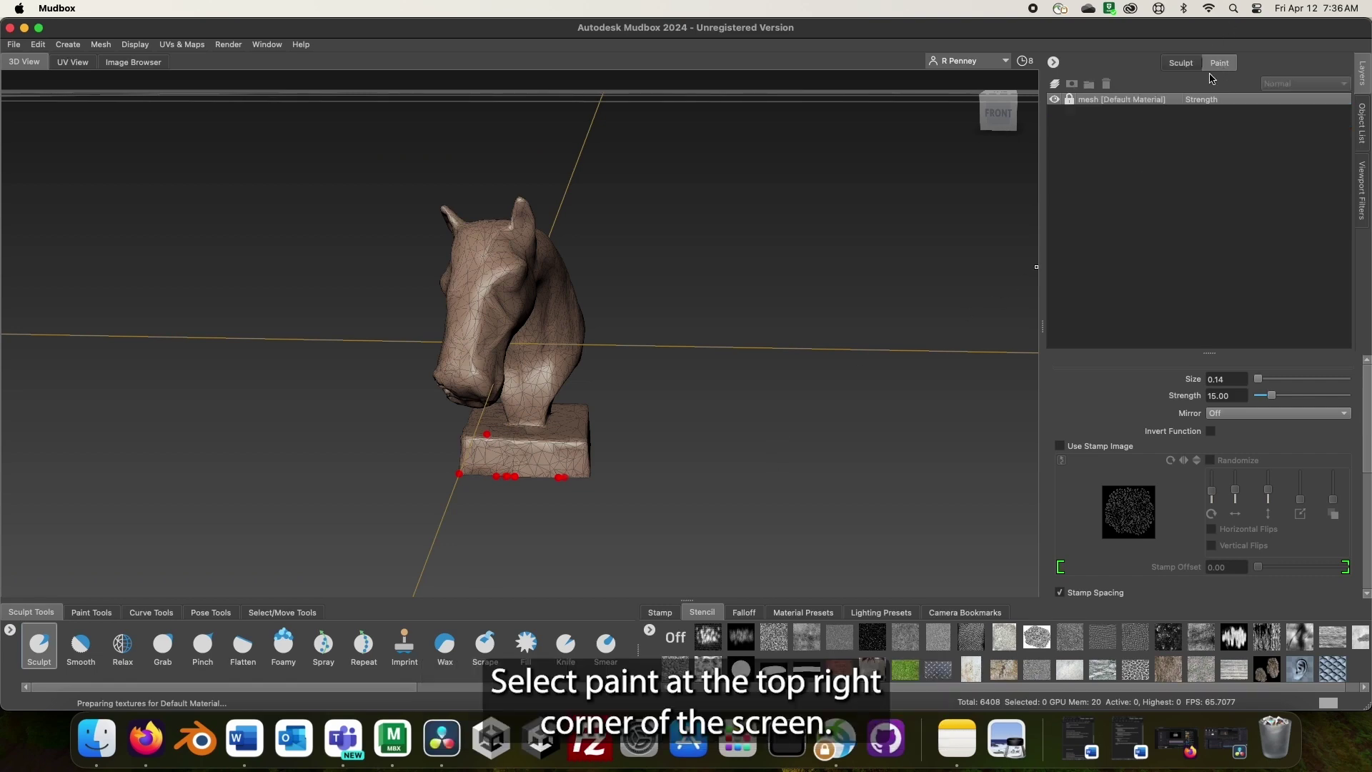
{"action": "right_click", "coordinate": [1128, 165]}
{"action": "left_click", "coordinate": [1173, 174]}
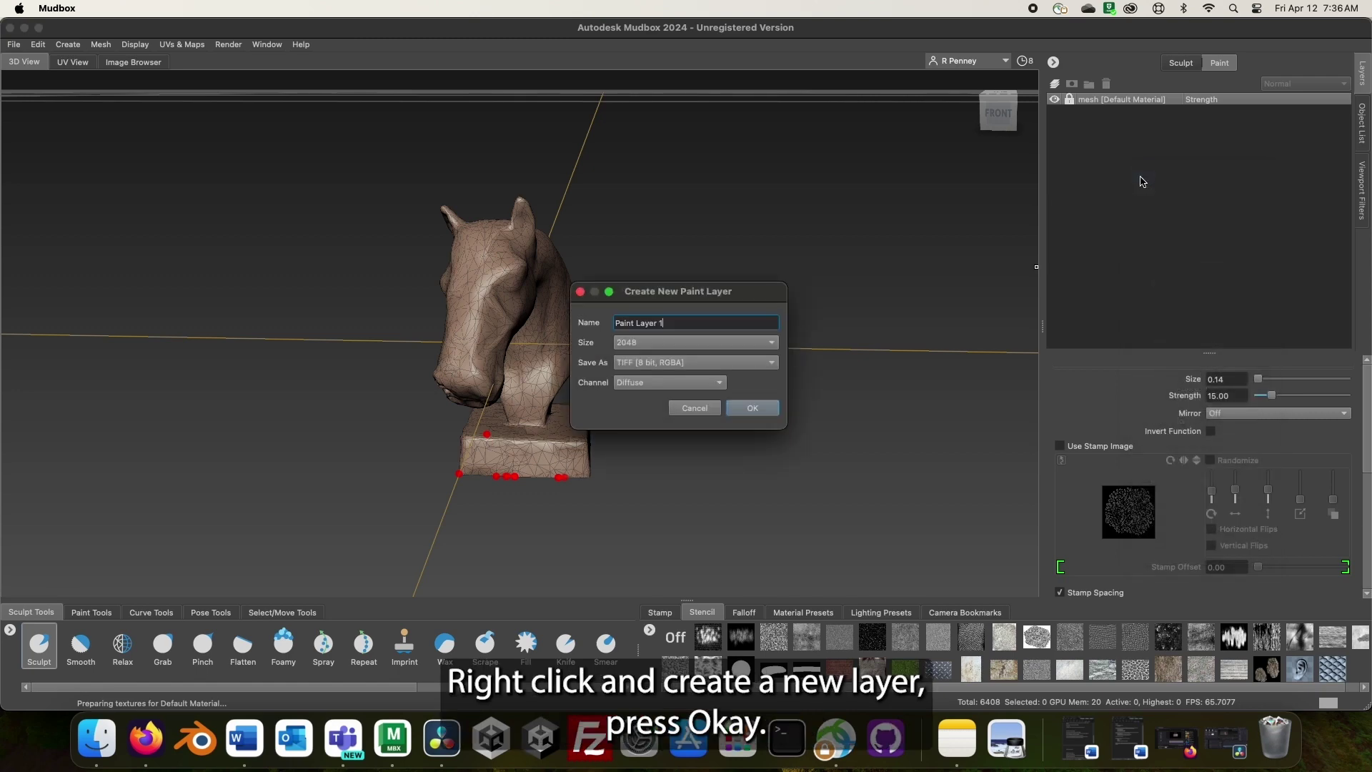
{"action": "left_click", "coordinate": [755, 408]}
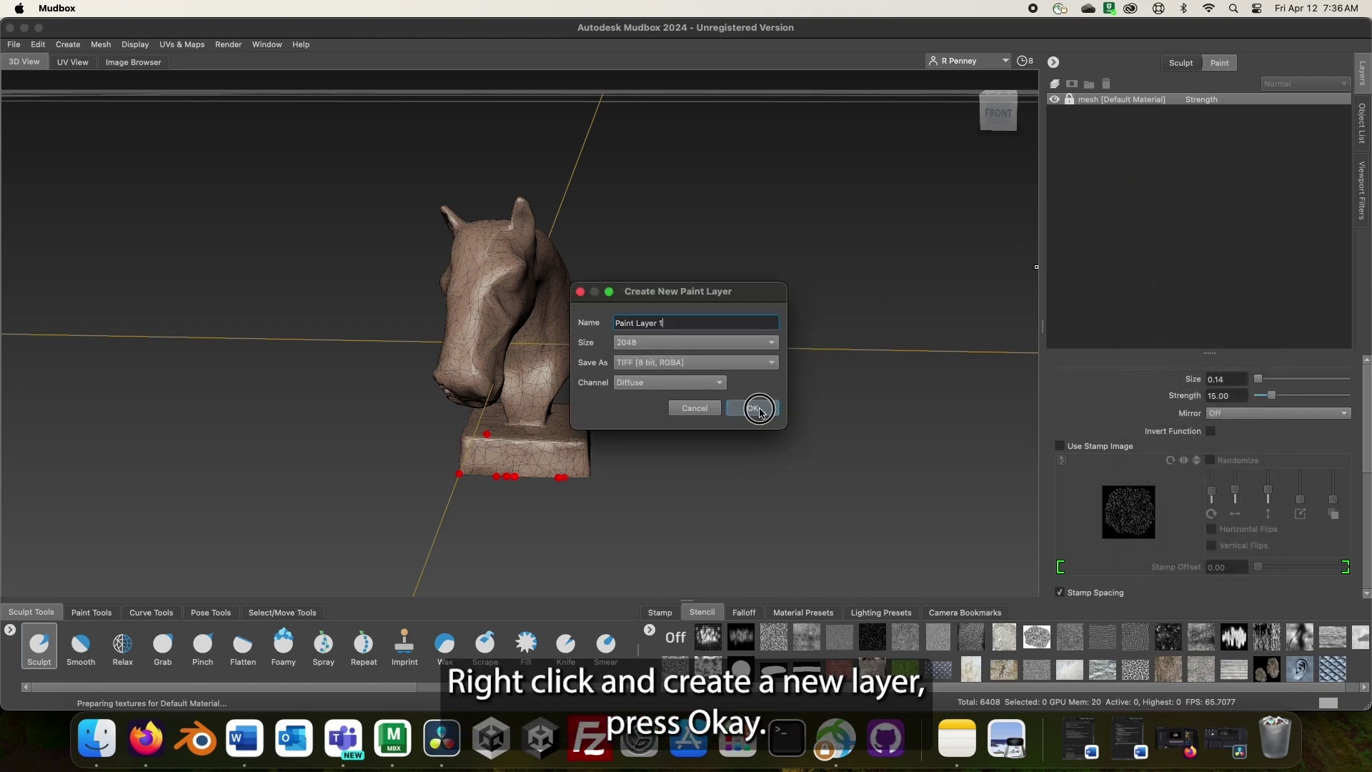
- Assign 3DModel_LowPoly.jpg from the HorseHead_KiriEngine folder as the diffuse texture of the horse head's Default Material
{"action": "left_click", "coordinate": [1361, 138]}
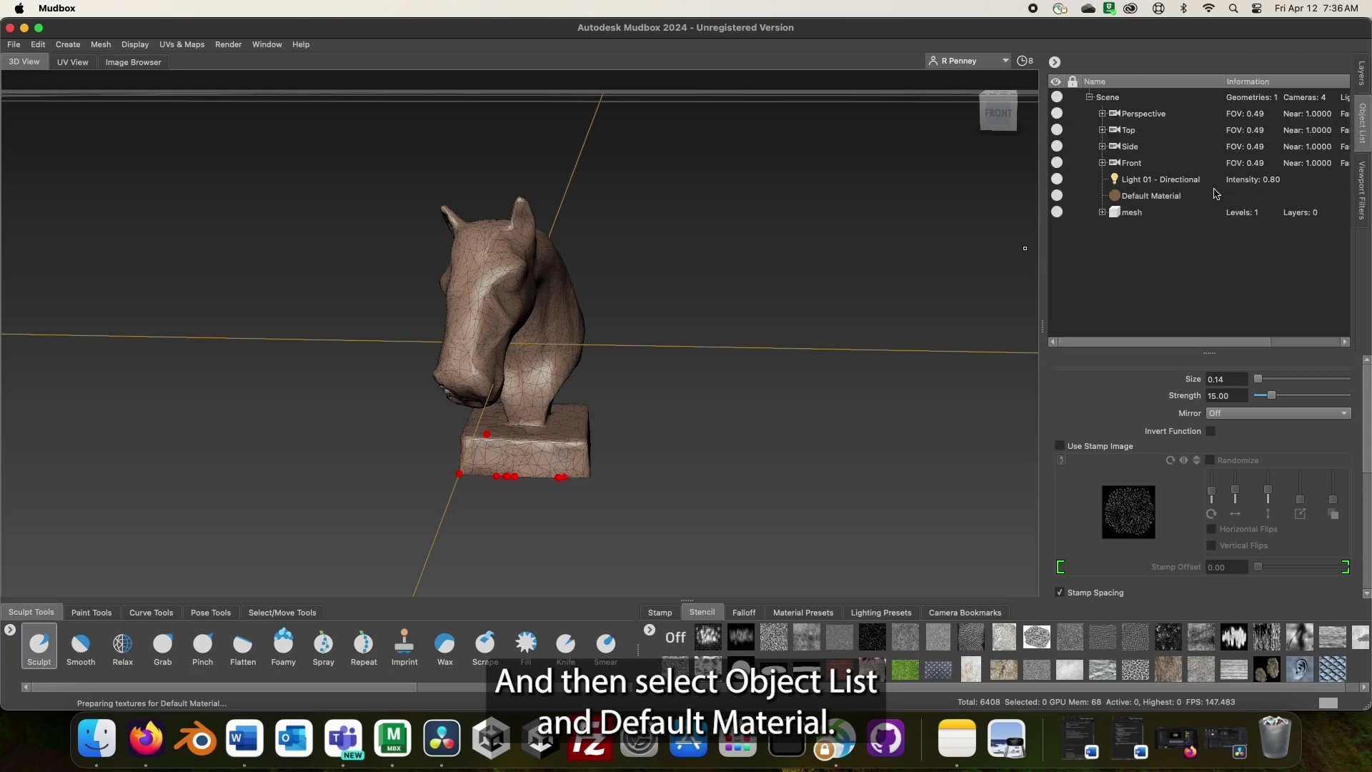
{"action": "left_click", "coordinate": [1162, 198]}
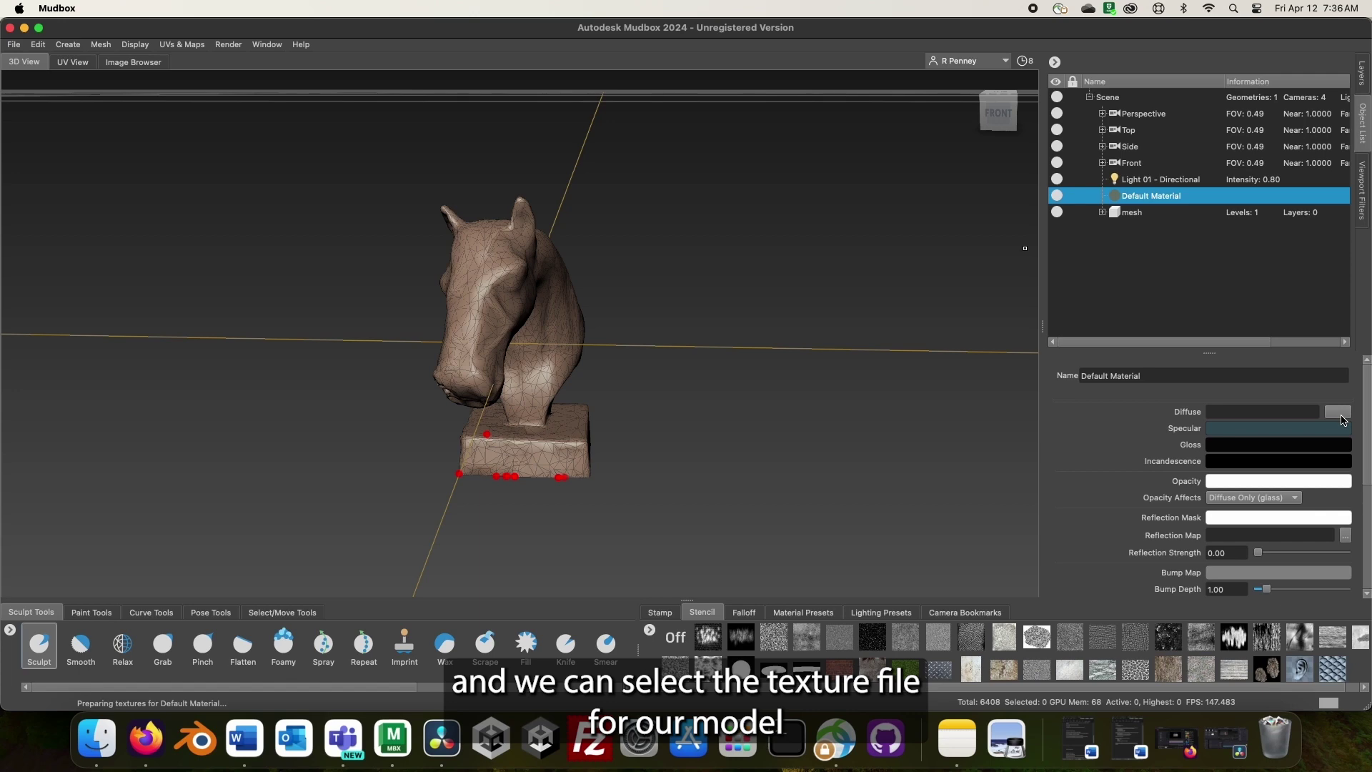
{"action": "left_click", "coordinate": [1341, 418]}
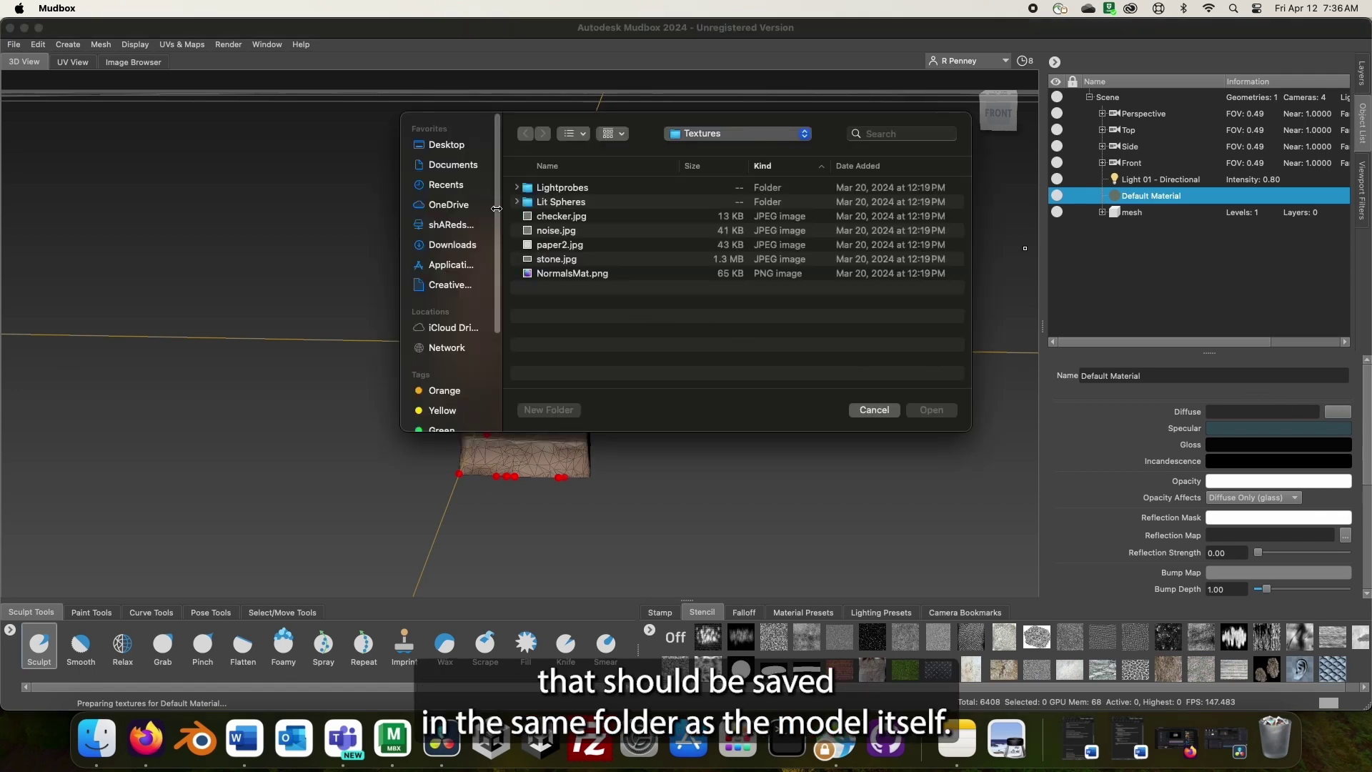
{"action": "left_click", "coordinate": [449, 145]}
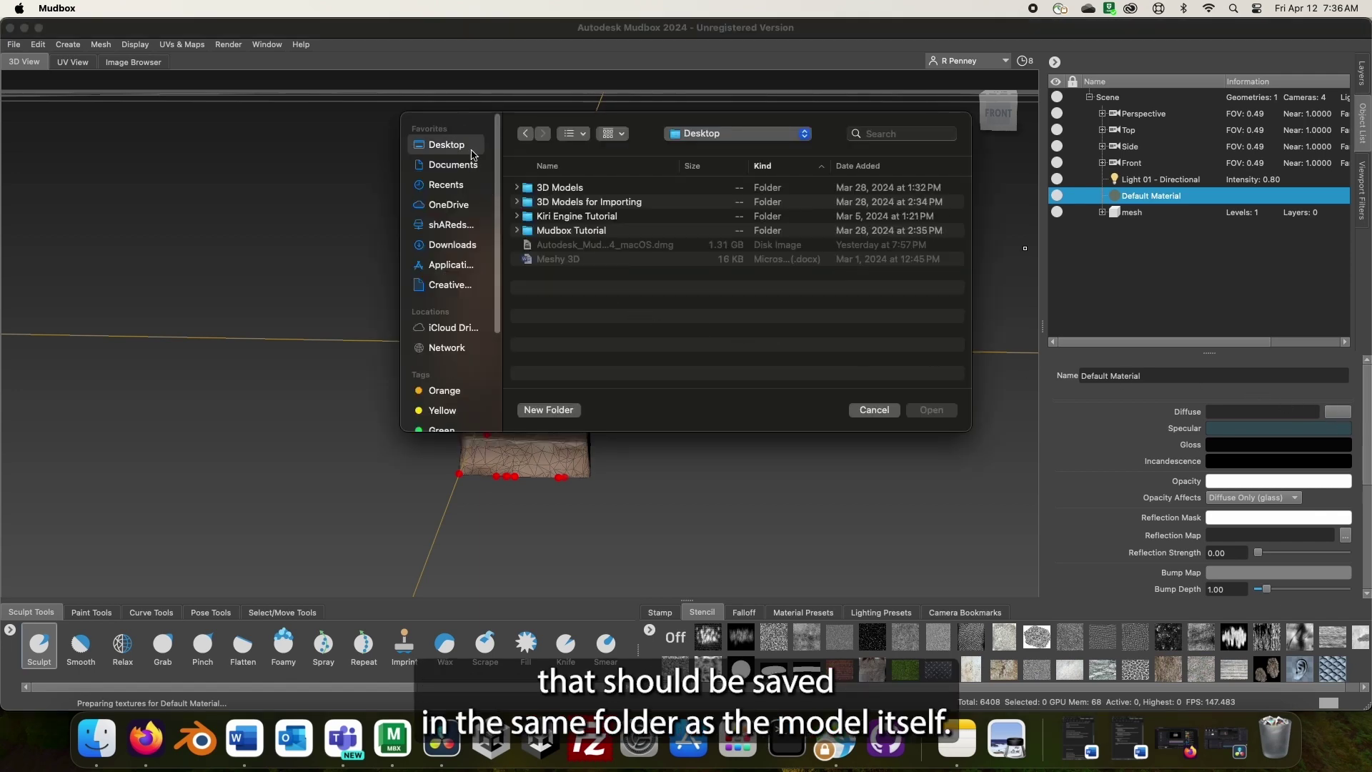
{"action": "double_click", "coordinate": [575, 203]}
{"action": "double_click", "coordinate": [585, 217]}
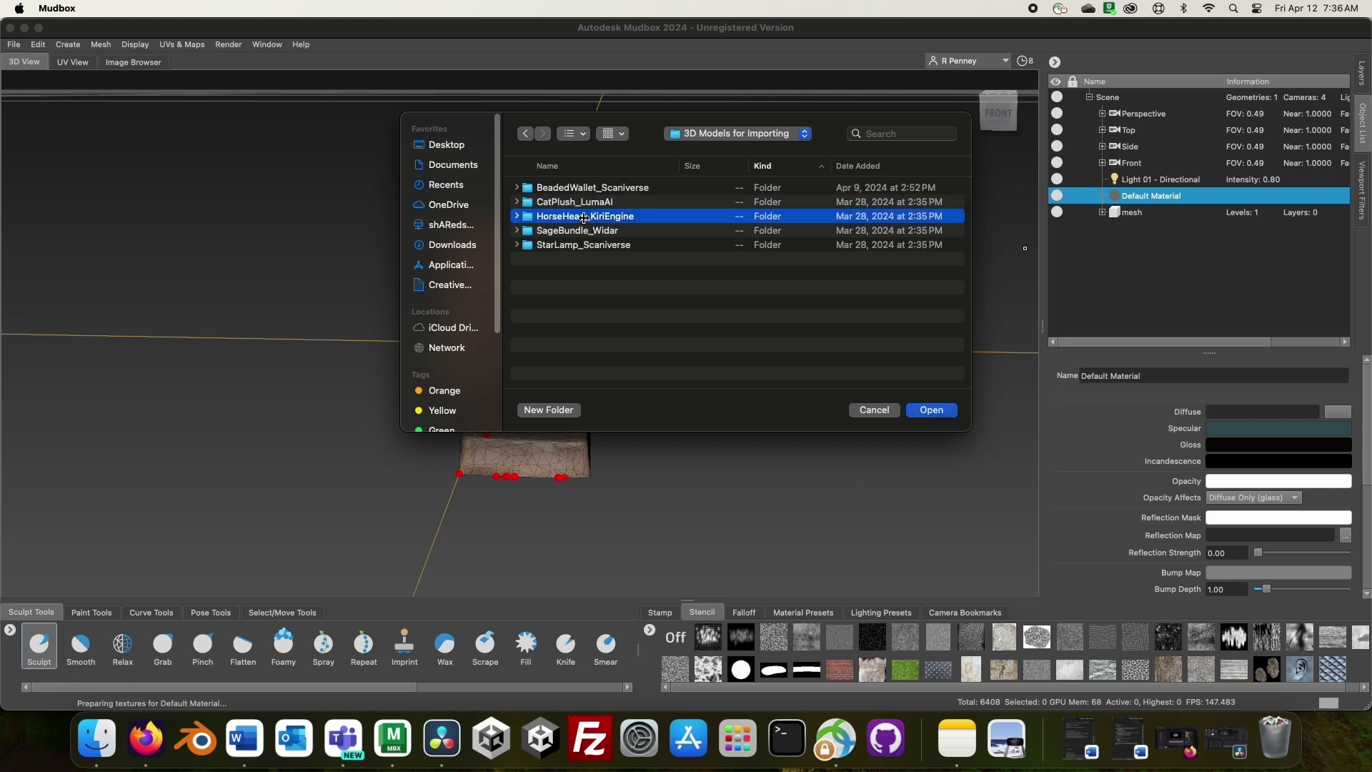
{"action": "double_click", "coordinate": [583, 222]}
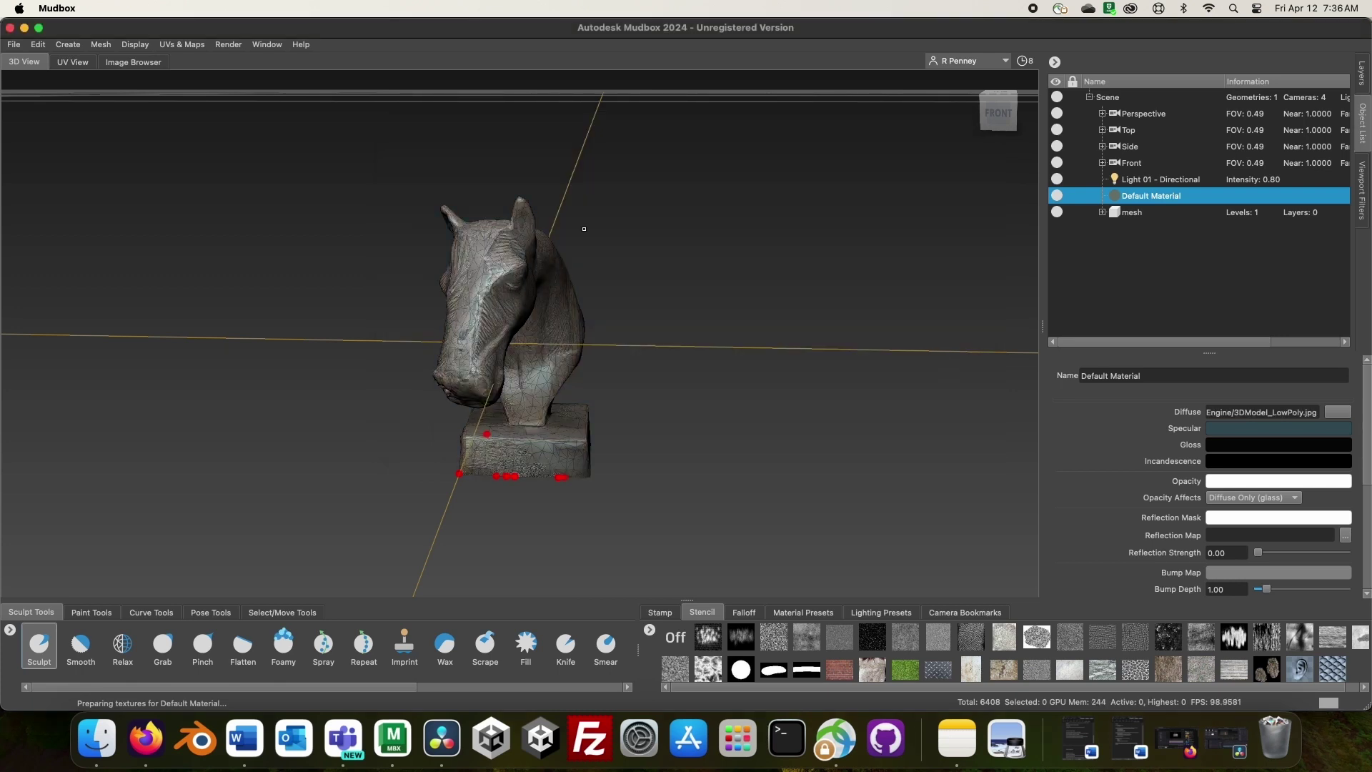
{"action": "left_click_drag", "start_coordinate": [584, 229], "coordinate": [615, 243], "text": "alt"}
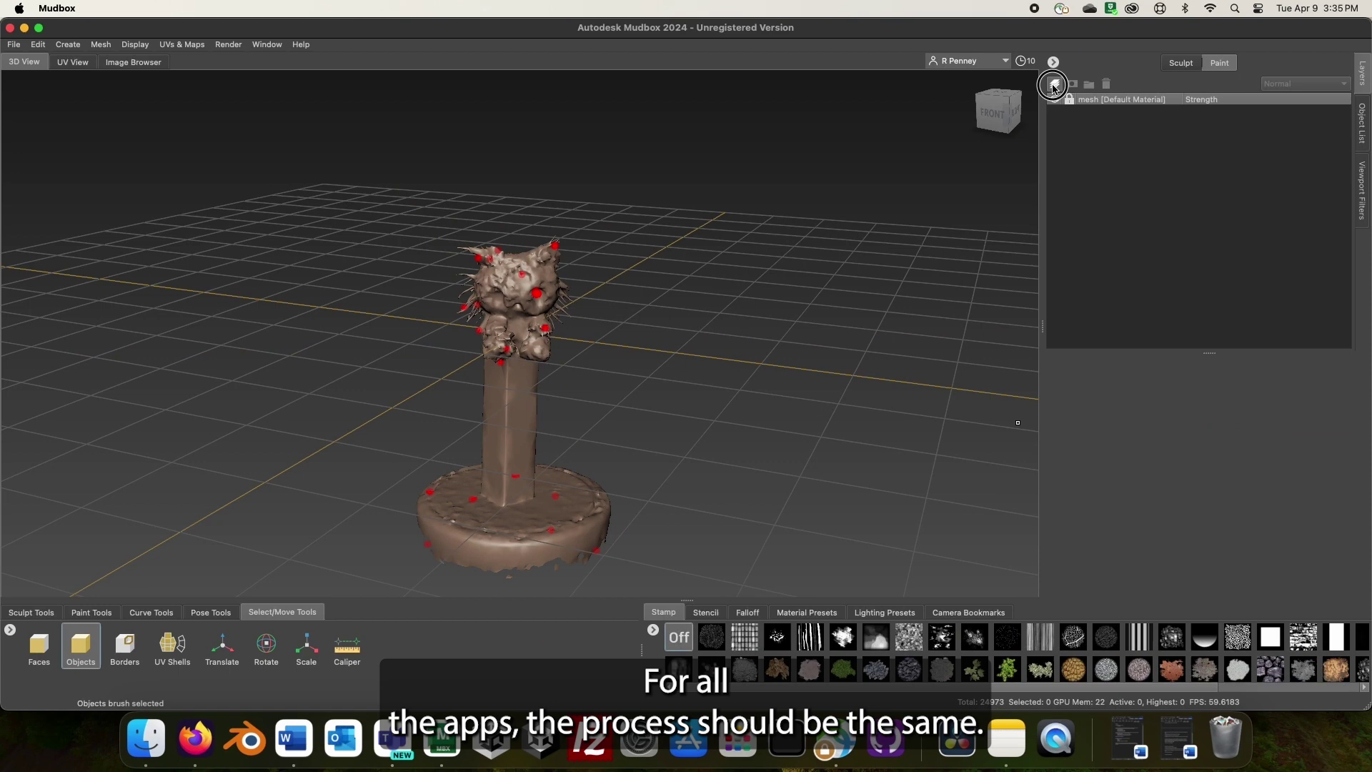
- Add a paint layer to the cat model and load material0000_map_Kd.png from the CatPlush_LumaAI folder as its Default Material's diffuse texture
{"action": "left_click", "coordinate": [1056, 84]}
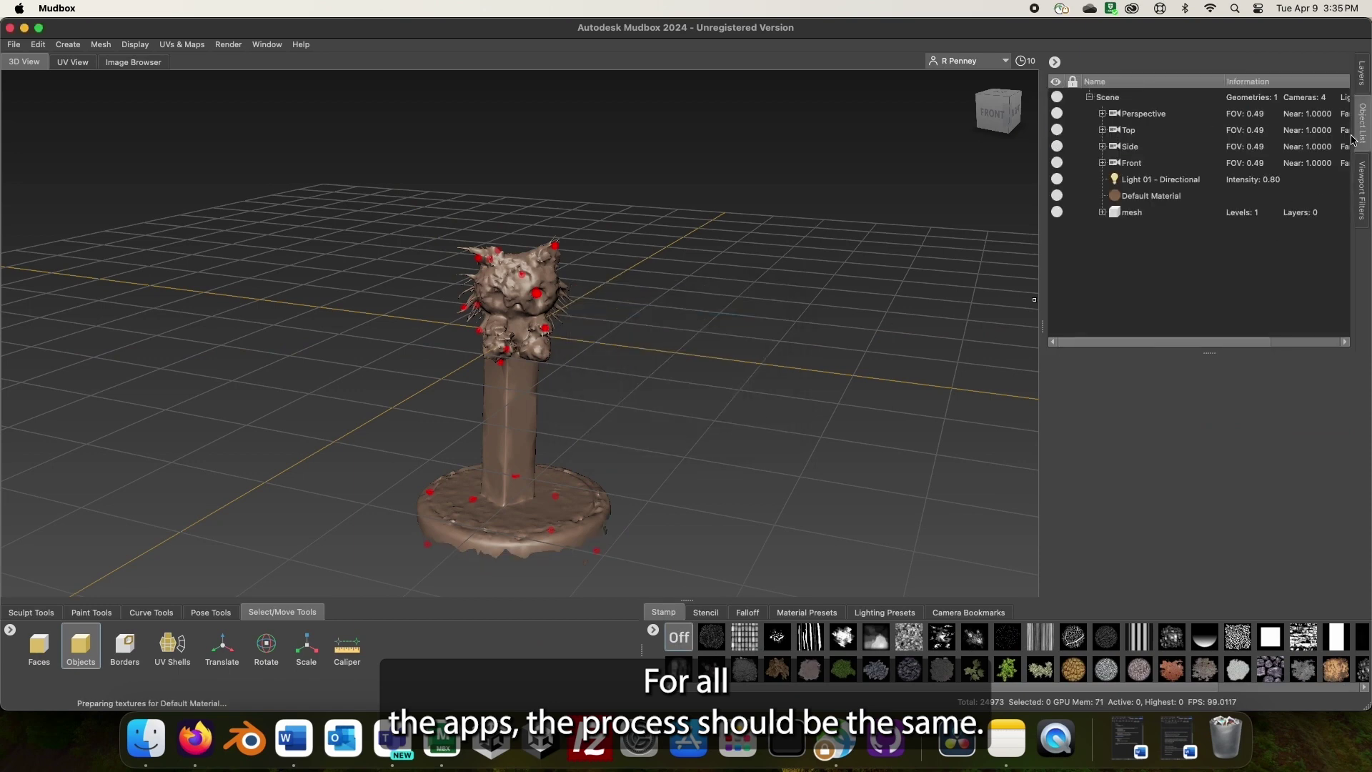
{"action": "left_click", "coordinate": [1151, 195]}
{"action": "left_click", "coordinate": [1338, 412]}
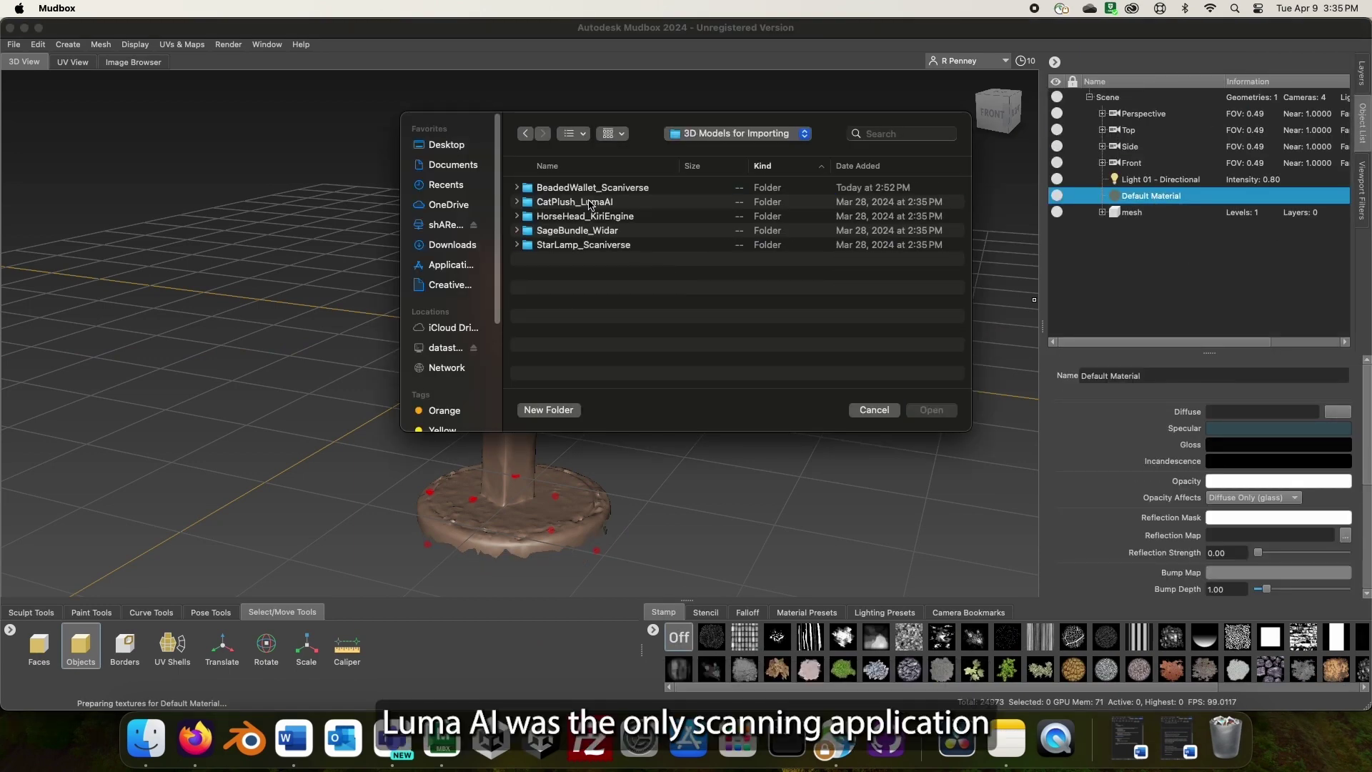
{"action": "double_click", "coordinate": [590, 203]}
{"action": "double_click", "coordinate": [604, 188]}
{"action": "double_click", "coordinate": [609, 188]}
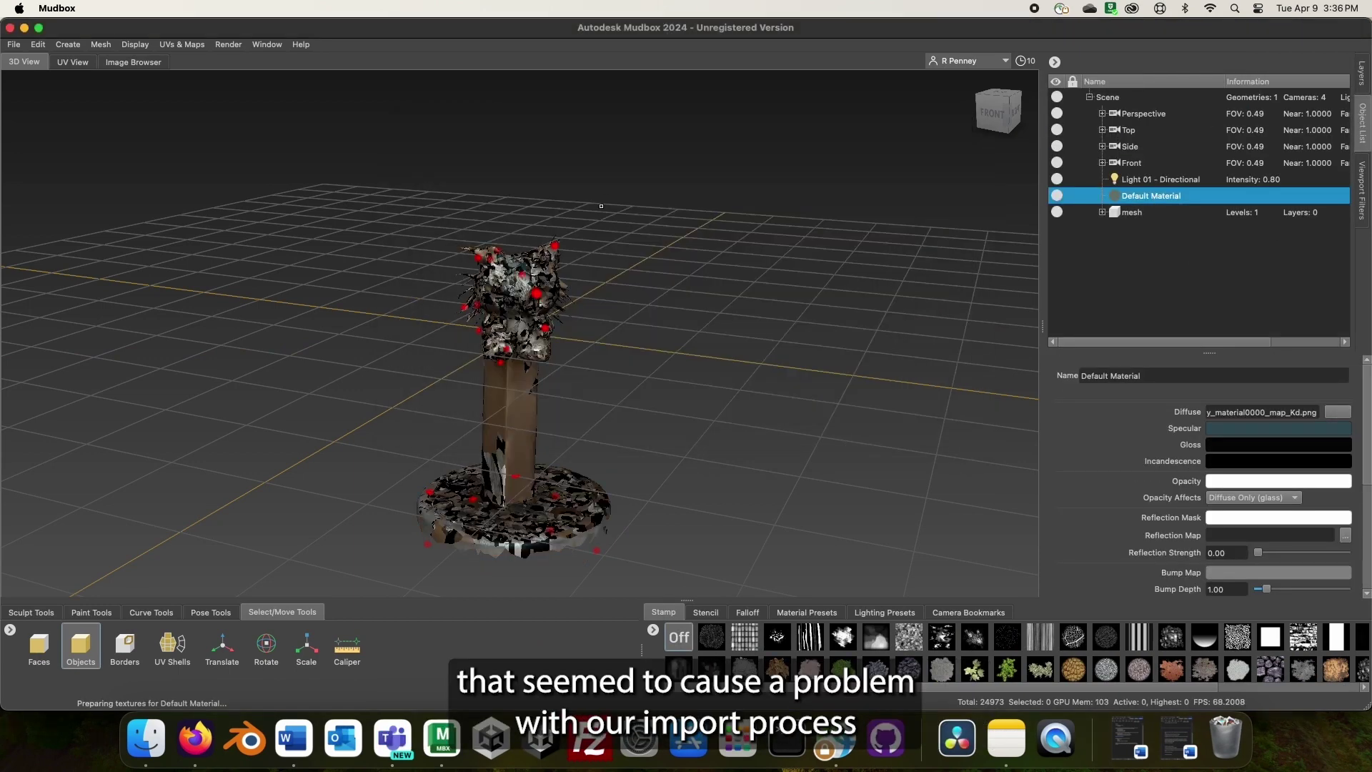
- Replace the cat model's diffuse texture with material0001_map_Kd.png, and try another texture from the same folder
{"action": "left_click", "coordinate": [1339, 412]}
{"action": "double_click", "coordinate": [645, 204]}
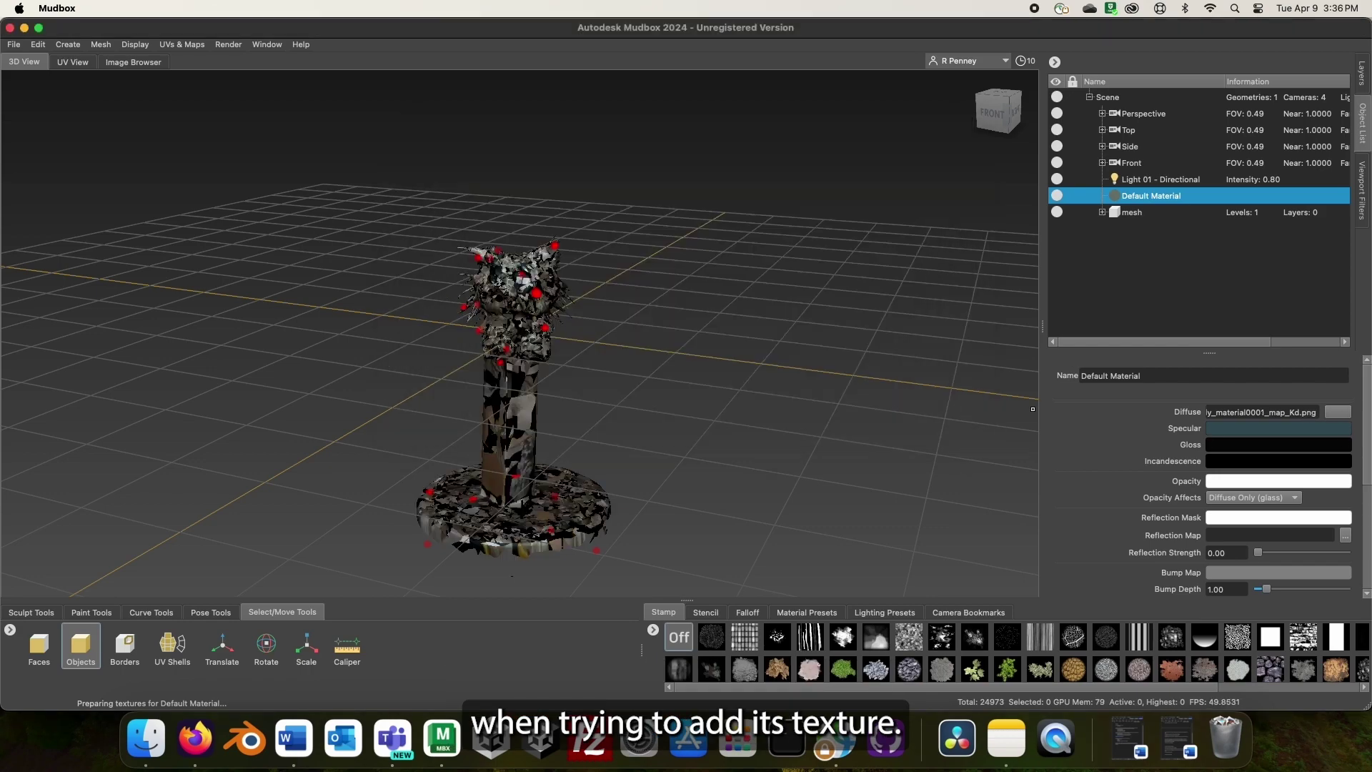
{"action": "left_click", "coordinate": [1338, 412]}
{"action": "double_click", "coordinate": [579, 217]}
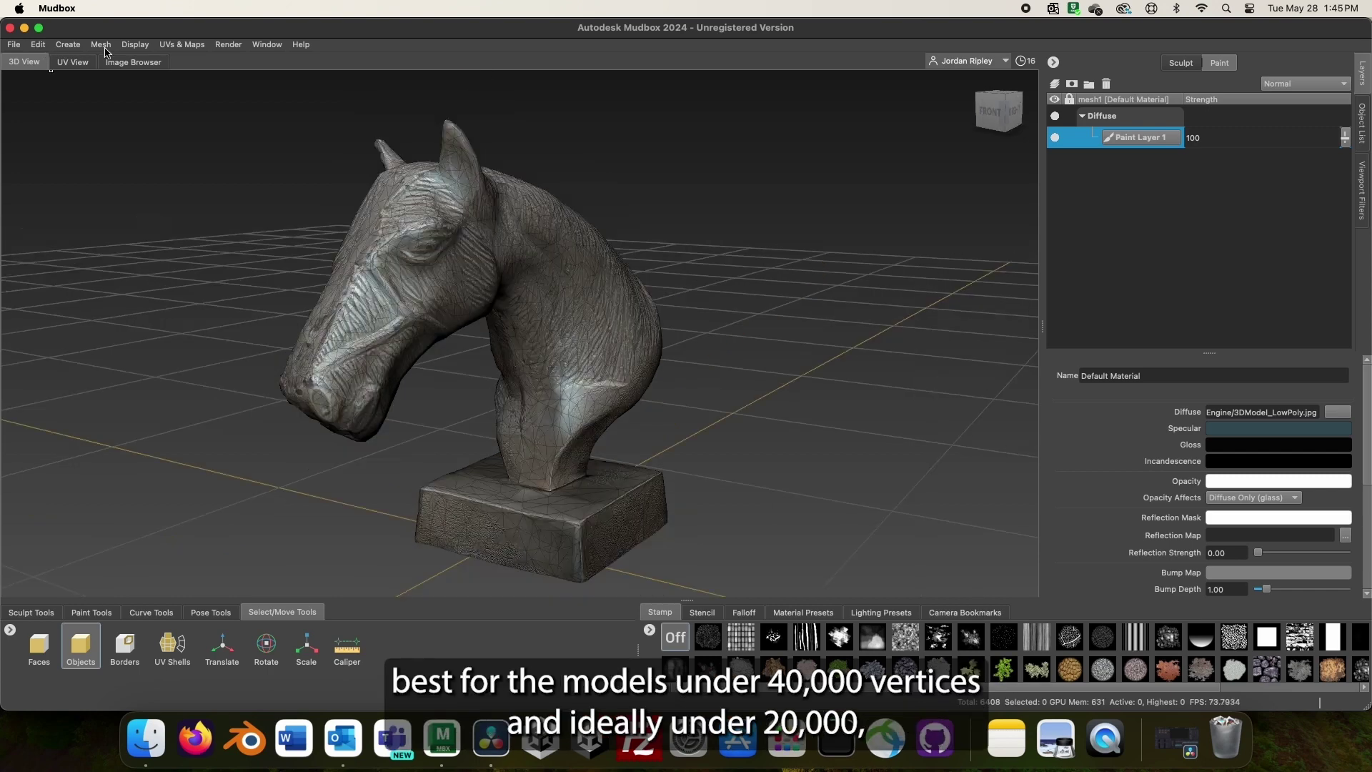
- Reduce the horse head mesh by 25%, to a target face count of 4806
{"action": "left_click", "coordinate": [106, 46]}
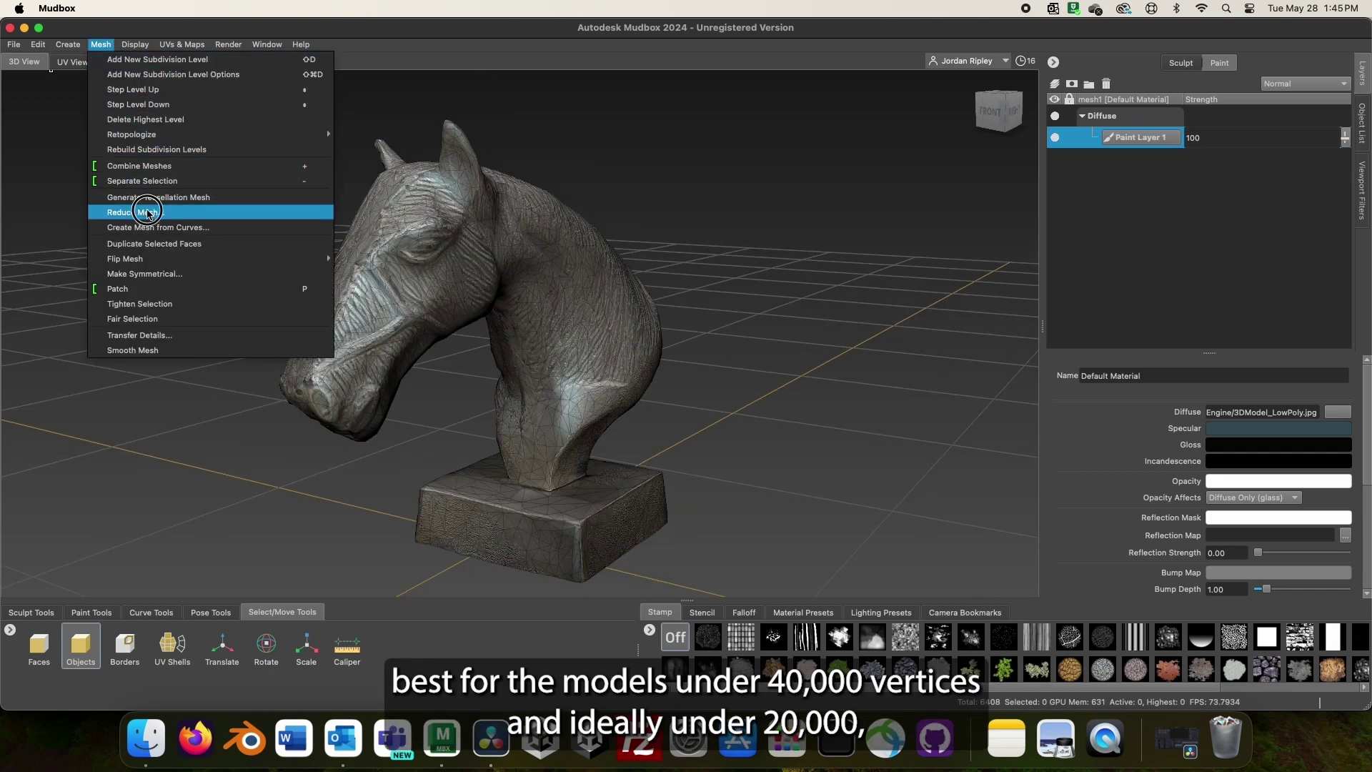
{"action": "left_click", "coordinate": [162, 212]}
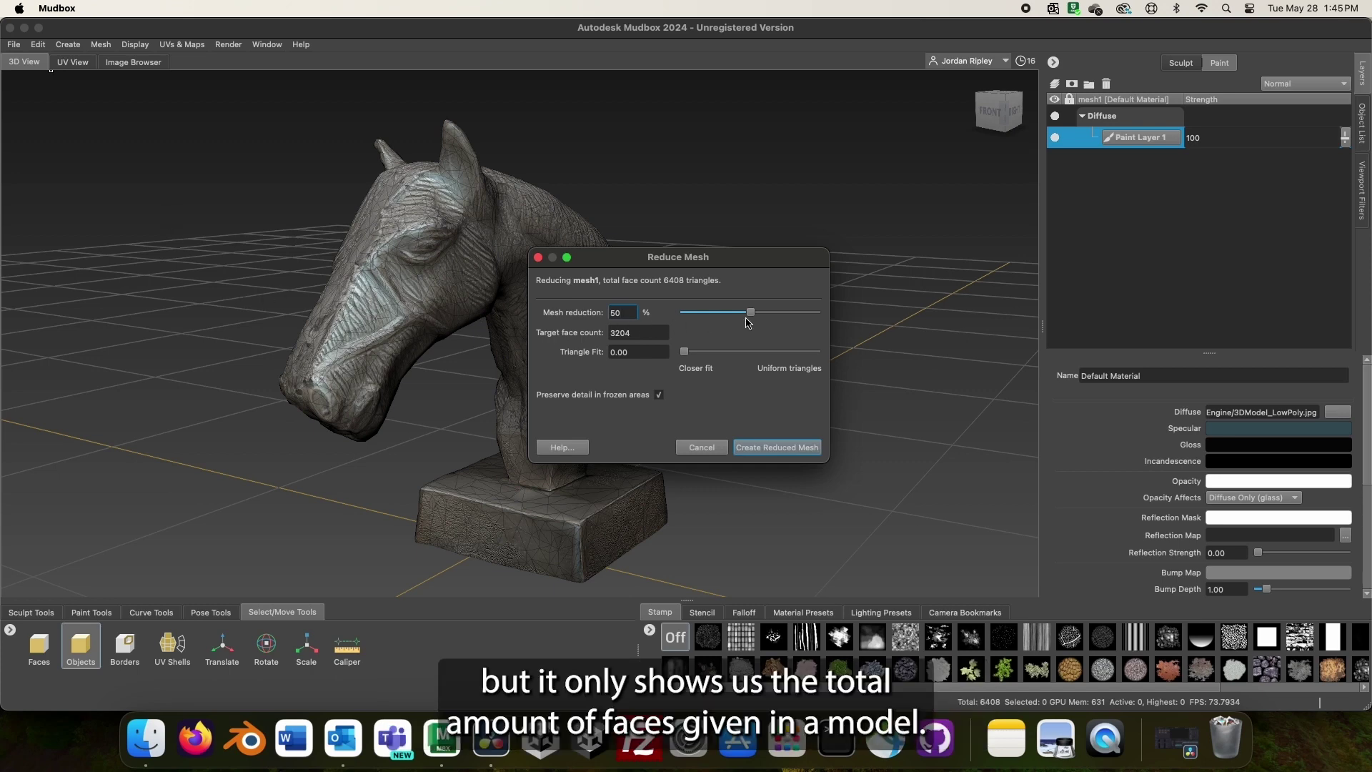
{"action": "left_click_drag", "start_coordinate": [747, 323], "coordinate": [721, 321]}
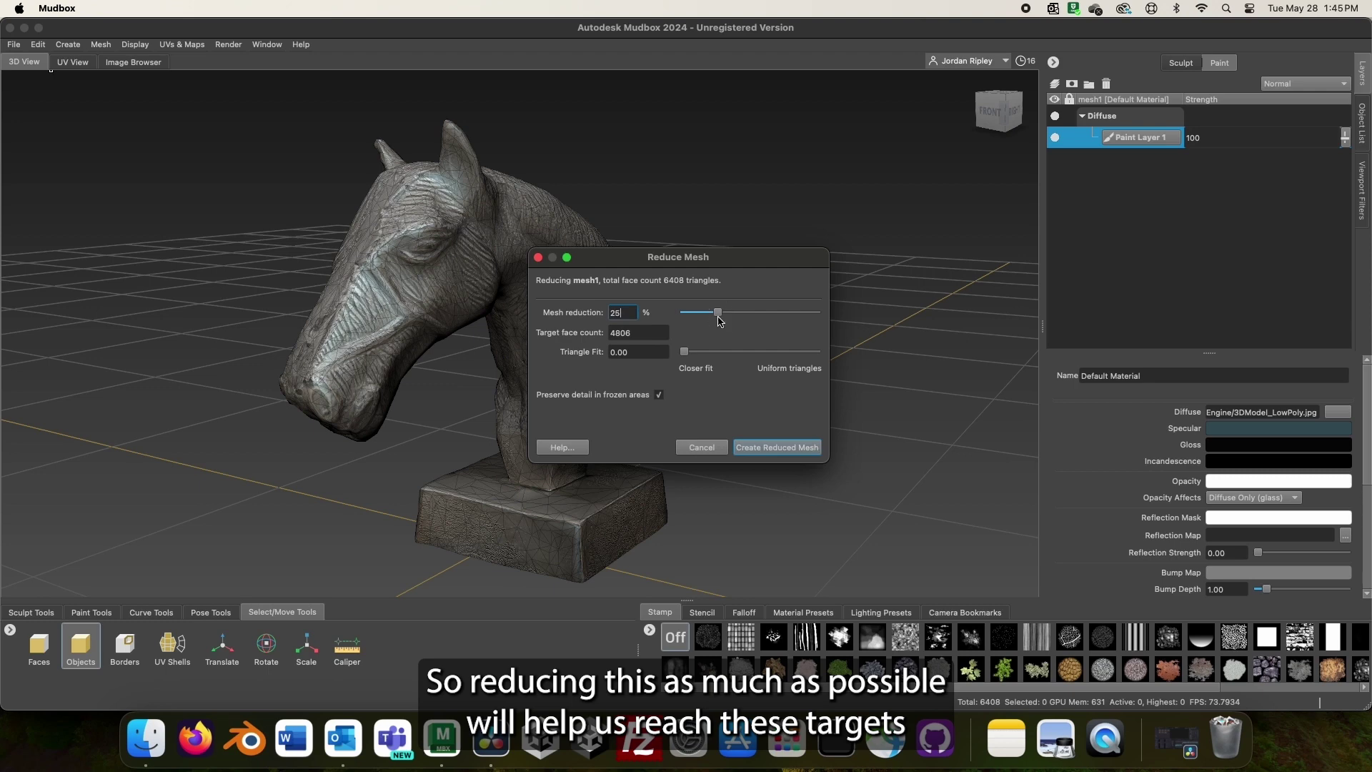
{"action": "left_click", "coordinate": [759, 442]}
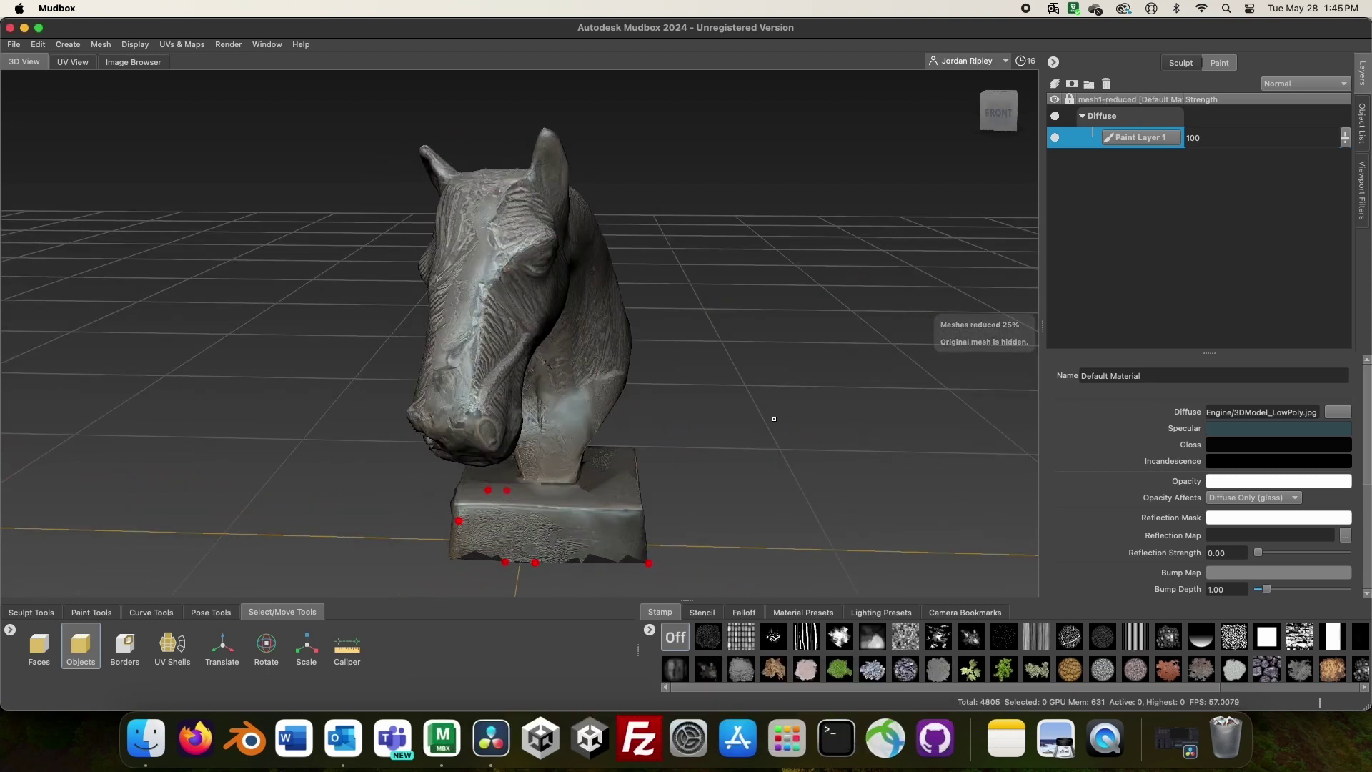
{"action": "left_click_drag", "start_coordinate": [774, 418], "coordinate": [735, 407], "text": "alt"}
- Undo the horse head's mesh reduction
{"action": "left_click", "coordinate": [37, 44]}
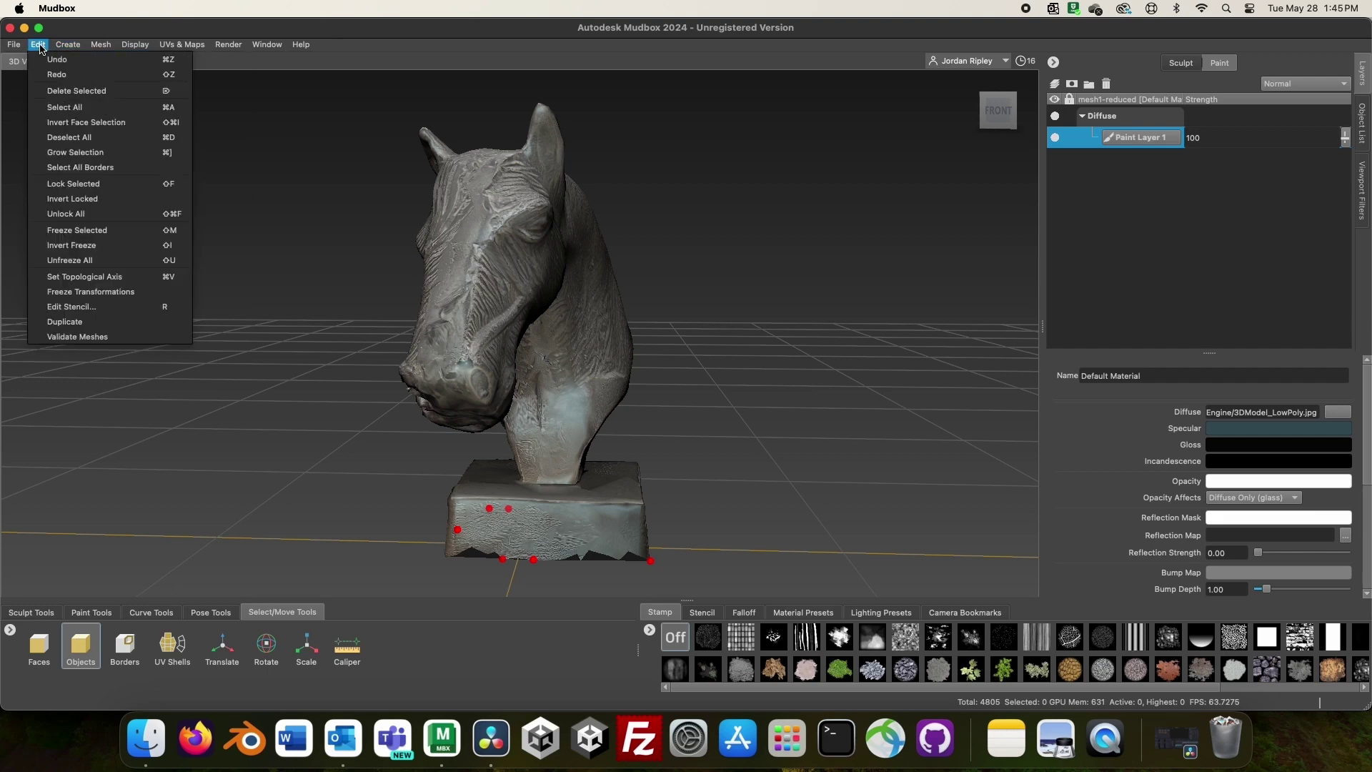
{"action": "left_click", "coordinate": [56, 60]}
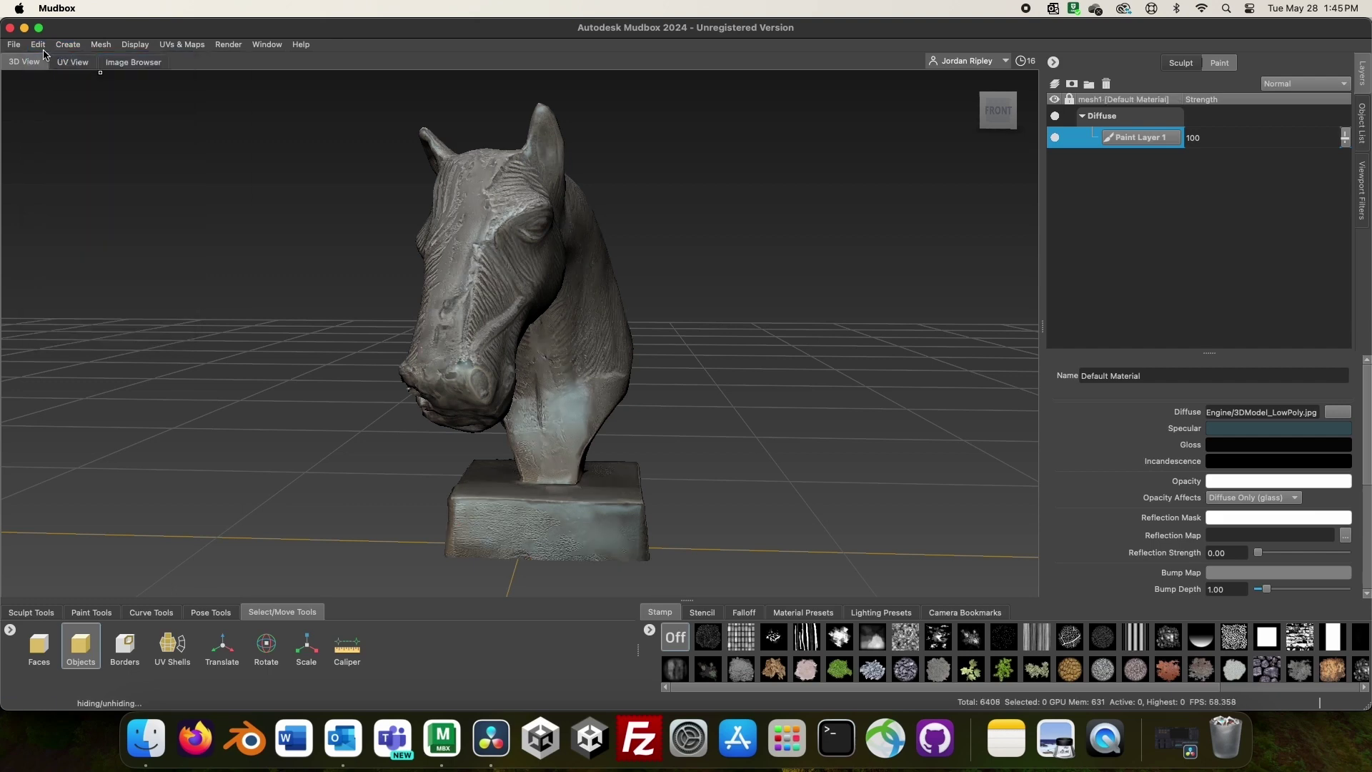
{"action": "left_click", "coordinate": [38, 44]}
{"action": "left_click", "coordinate": [56, 75]}
{"action": "mouse_move", "coordinate": [276, 331]}
{"action": "left_mouse_down", "text": "alt"}
{"action": "mouse_move", "coordinate": [459, 340]}
{"action": "mouse_move", "coordinate": [270, 334]}
{"action": "left_mouse_up", "text": "alt"}
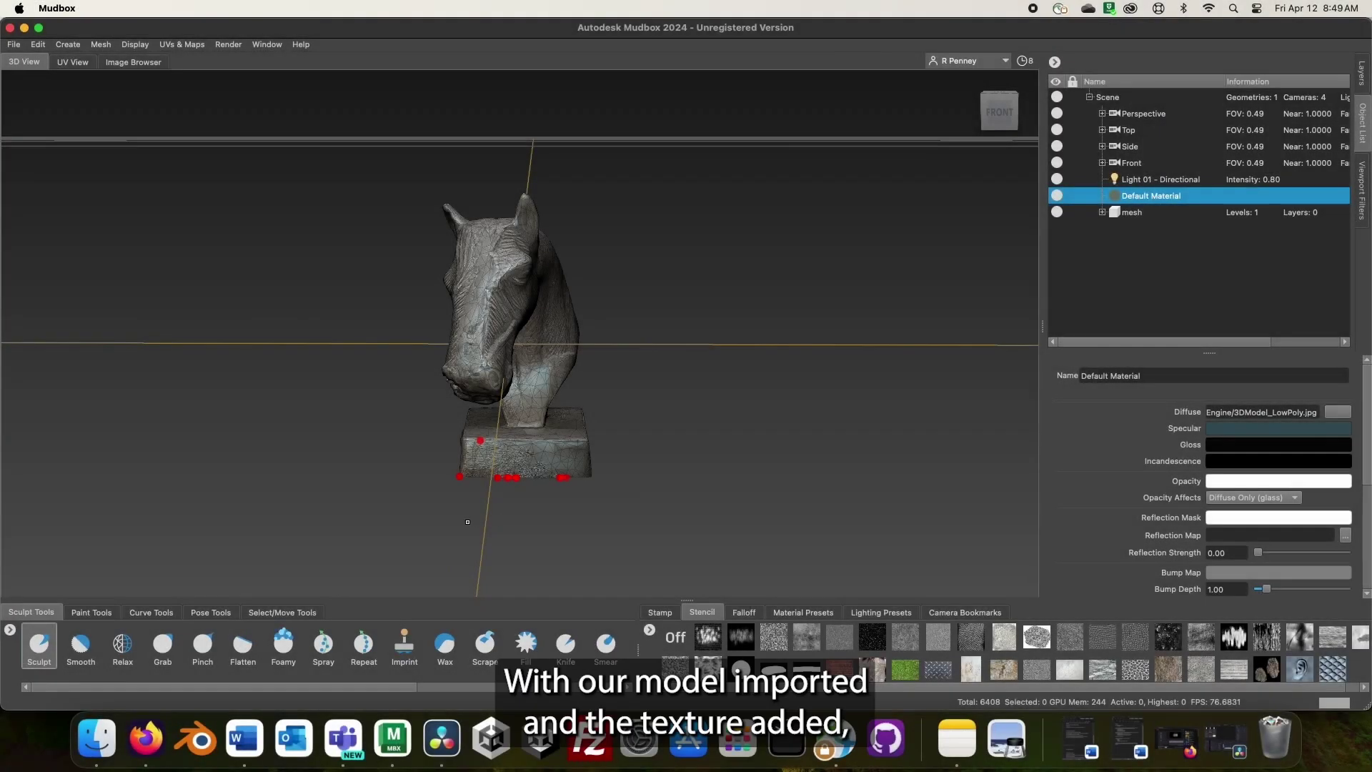
- Scale the horse head uniformly to 100 on all three axes
{"action": "left_click", "coordinate": [275, 614]}
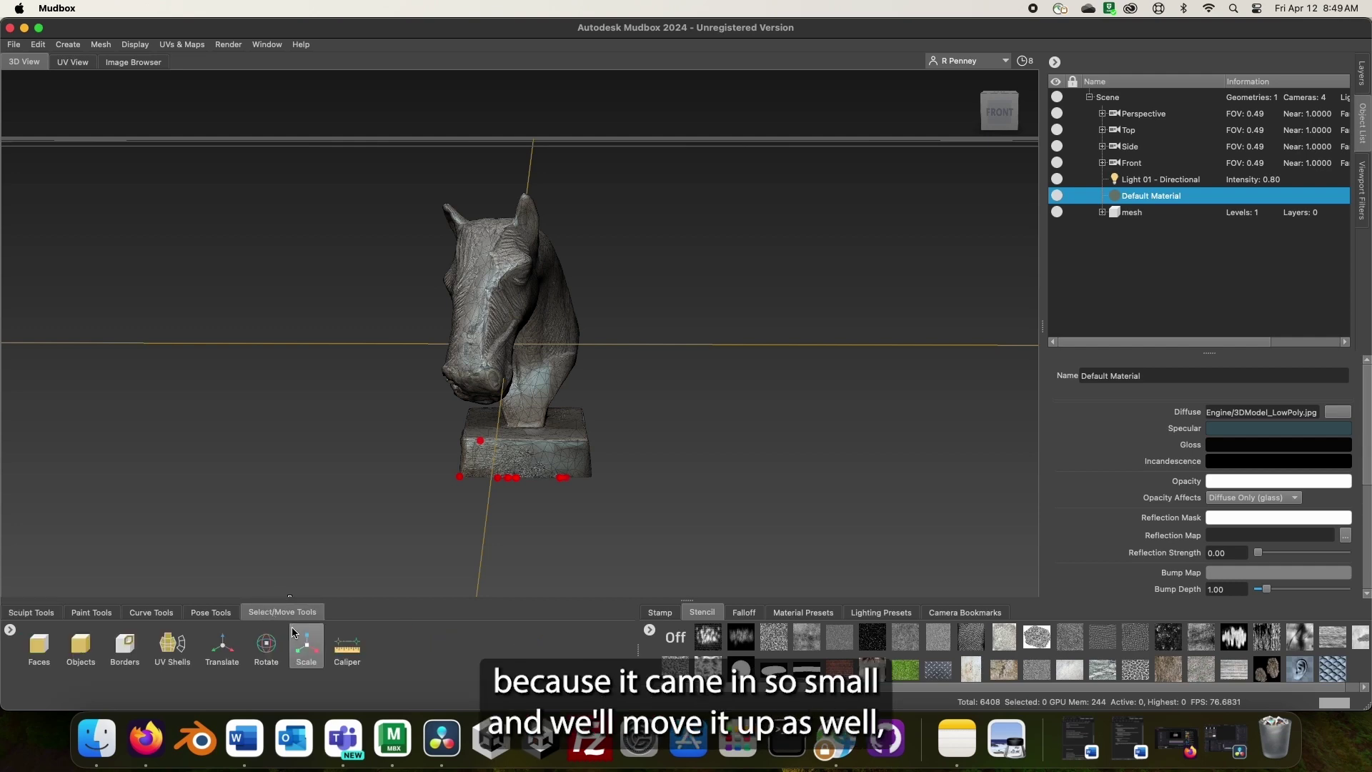
{"action": "left_click", "coordinate": [306, 643]}
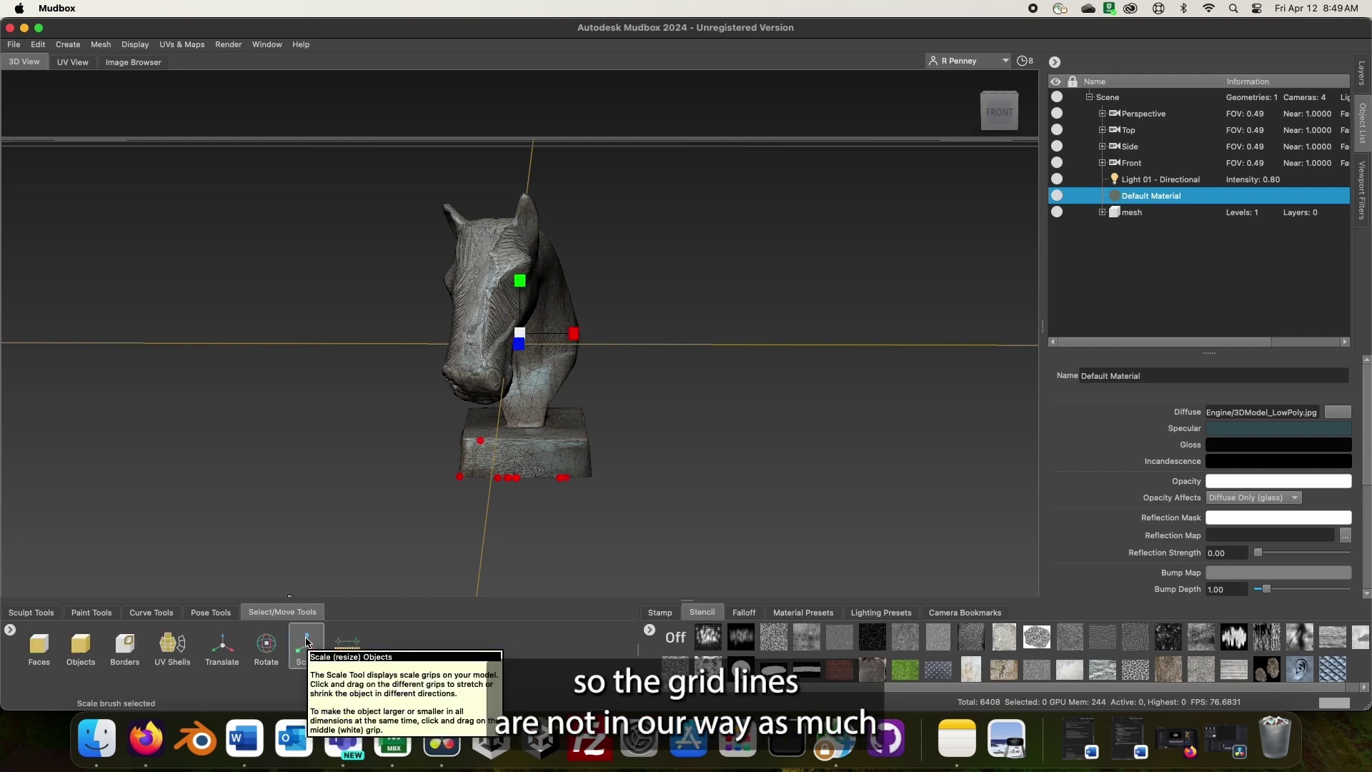
{"action": "left_click", "coordinate": [306, 643]}
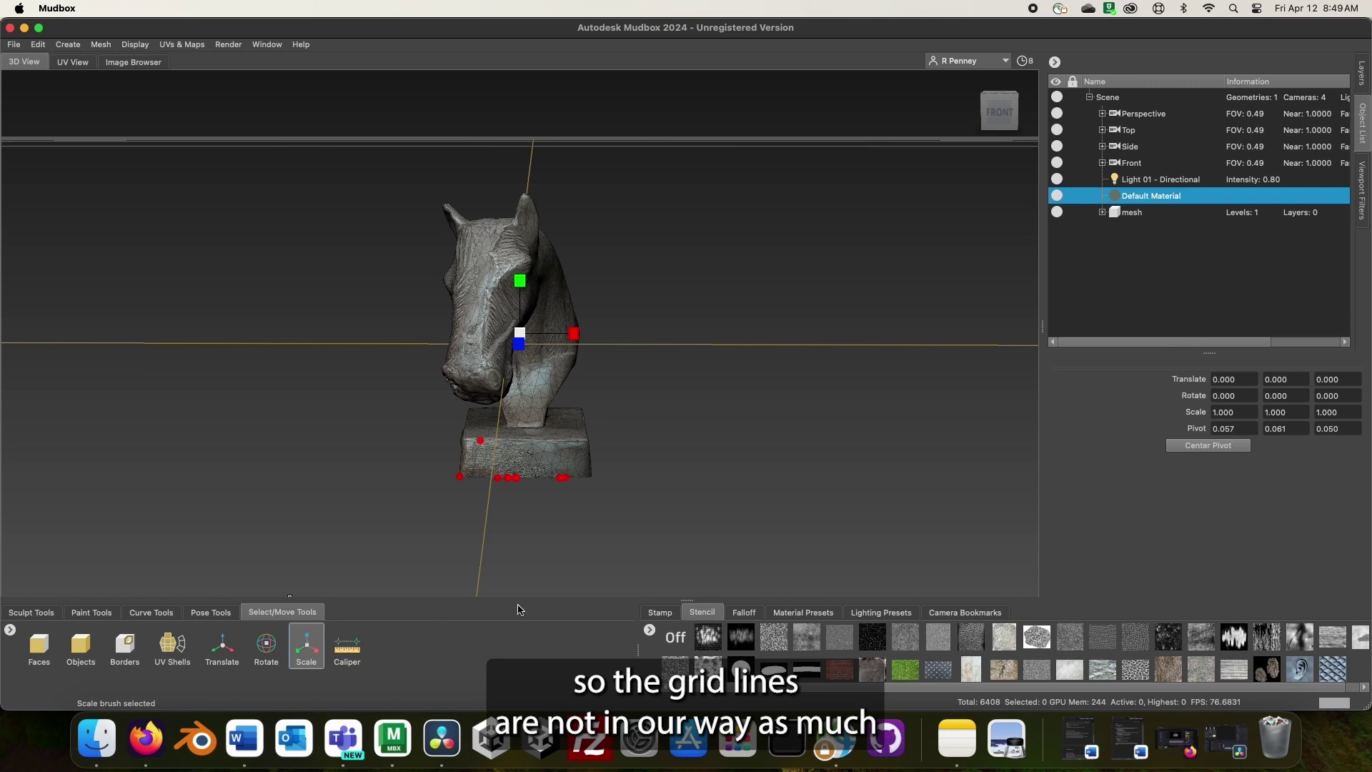
{"action": "left_click", "coordinate": [1242, 411]}
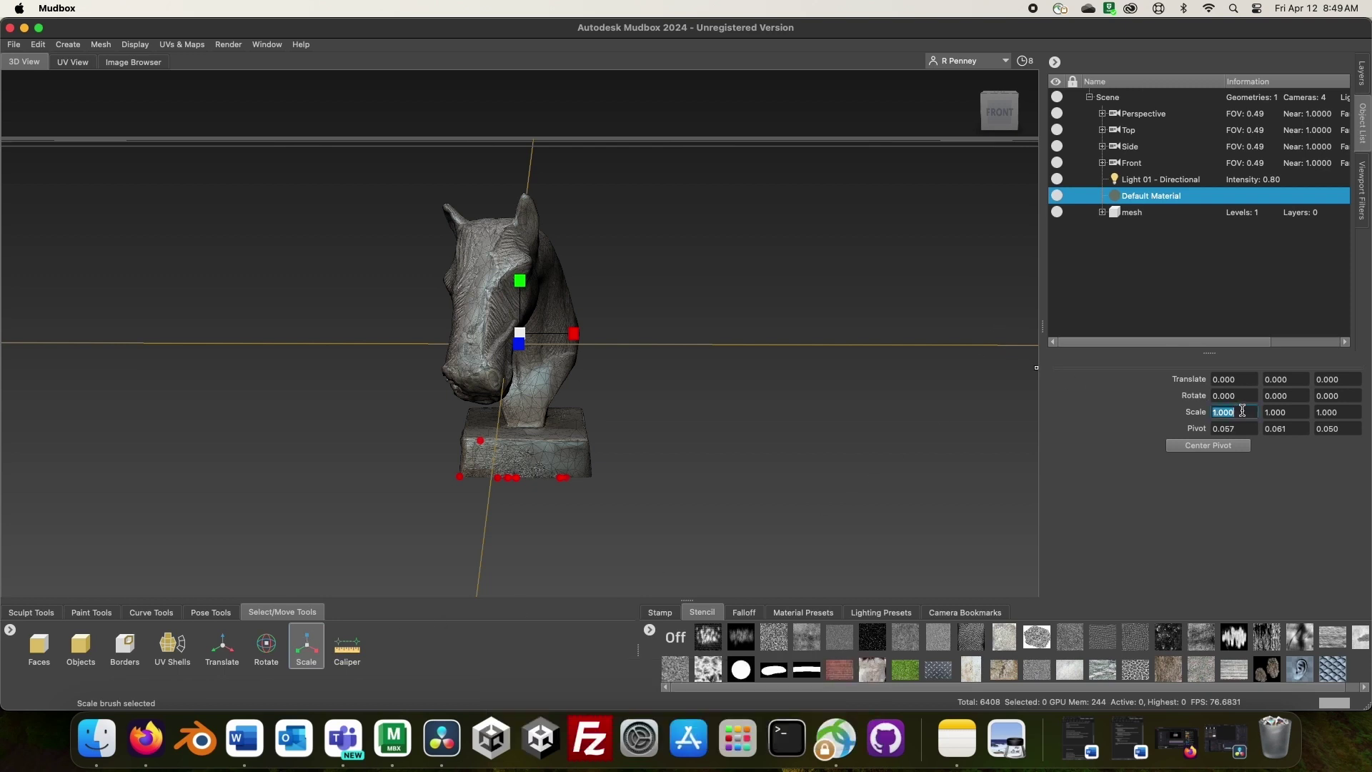
{"action": "type", "text": "100"}
{"action": "key", "text": "Tab"}
{"action": "type", "text": "100"}
{"action": "key", "text": "Tab"}
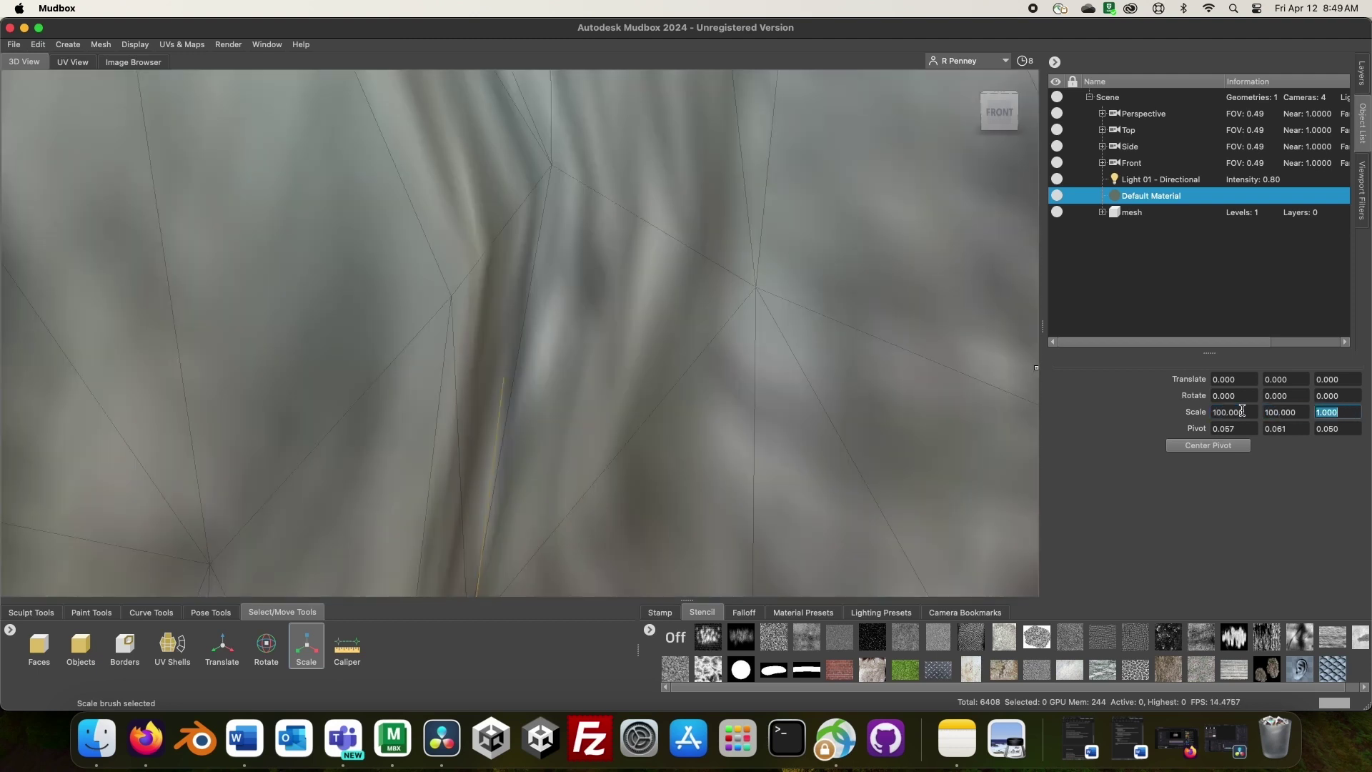
{"action": "type", "text": "100"}
{"action": "key", "text": "Return"}
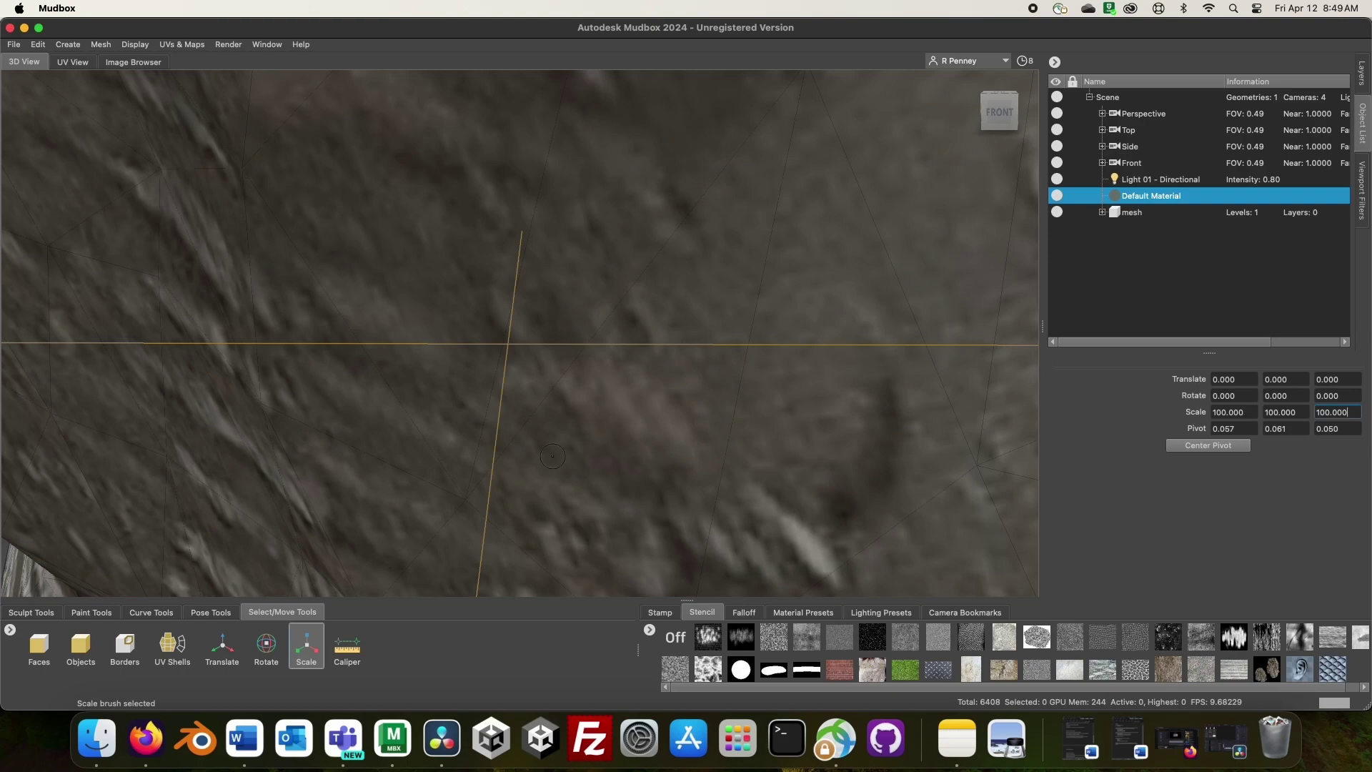
{"action": "scroll", "coordinate": [351, 381], "scroll_direction": "down", "scroll_amount": 10}
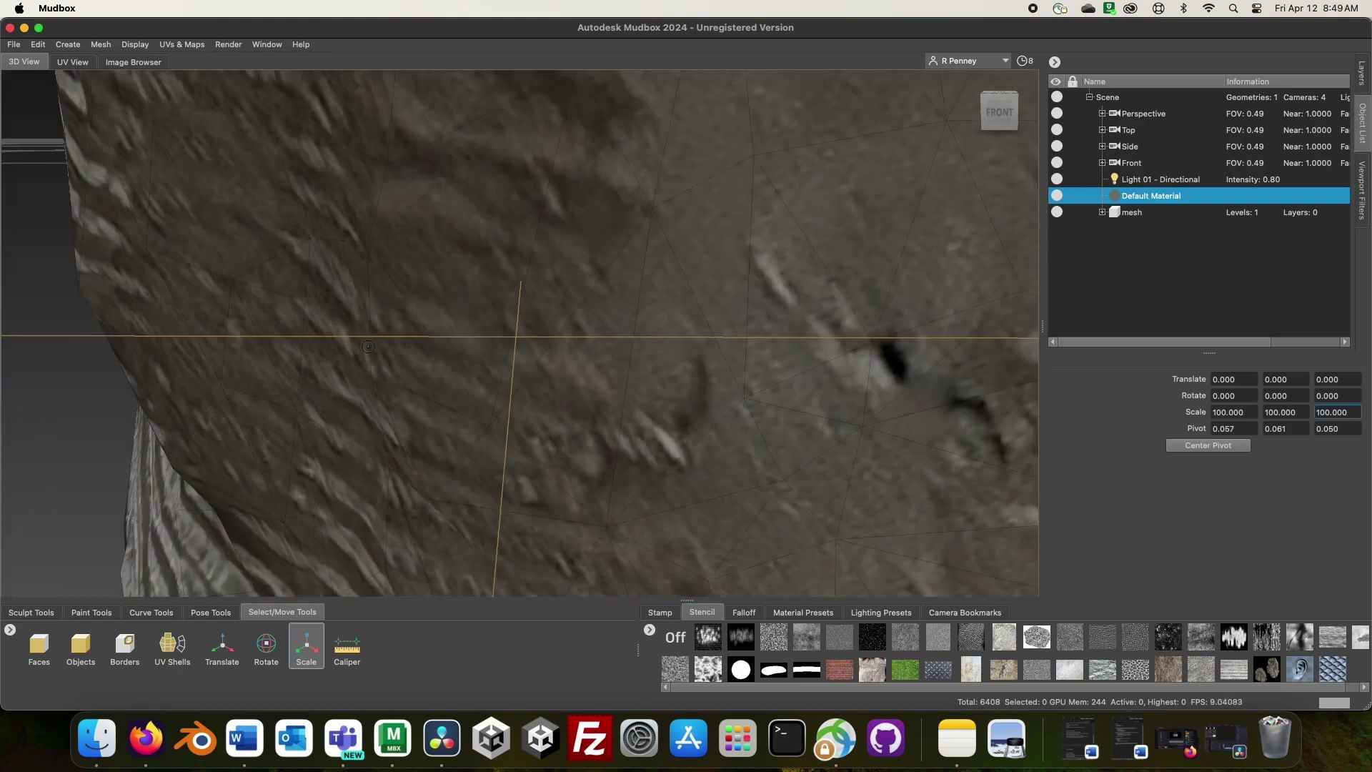
{"action": "scroll", "coordinate": [460, 339], "scroll_direction": "down", "scroll_amount": 10}
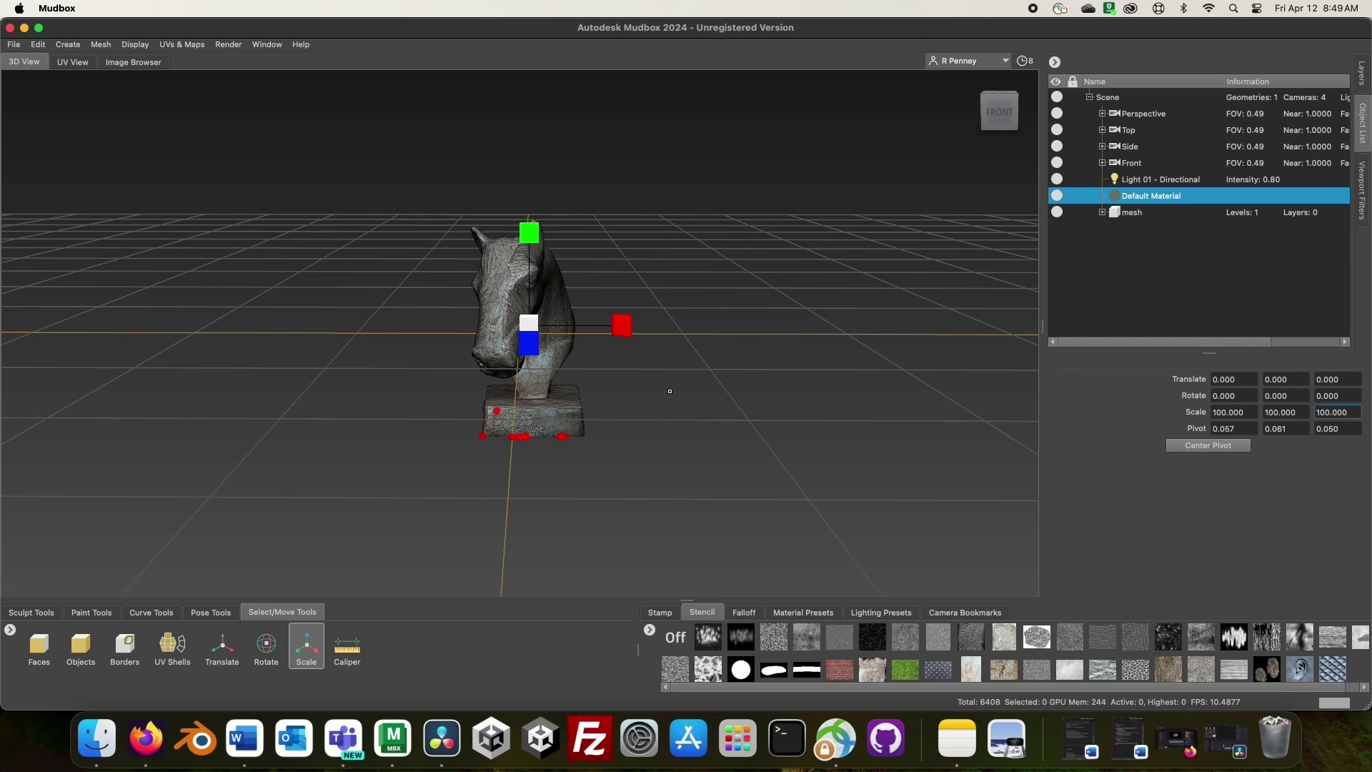
- Raise the horse head by setting its Y translation to 50, and bring up the sculpting tools
{"action": "left_click_drag", "start_coordinate": [669, 391], "coordinate": [634, 386], "text": "alt"}
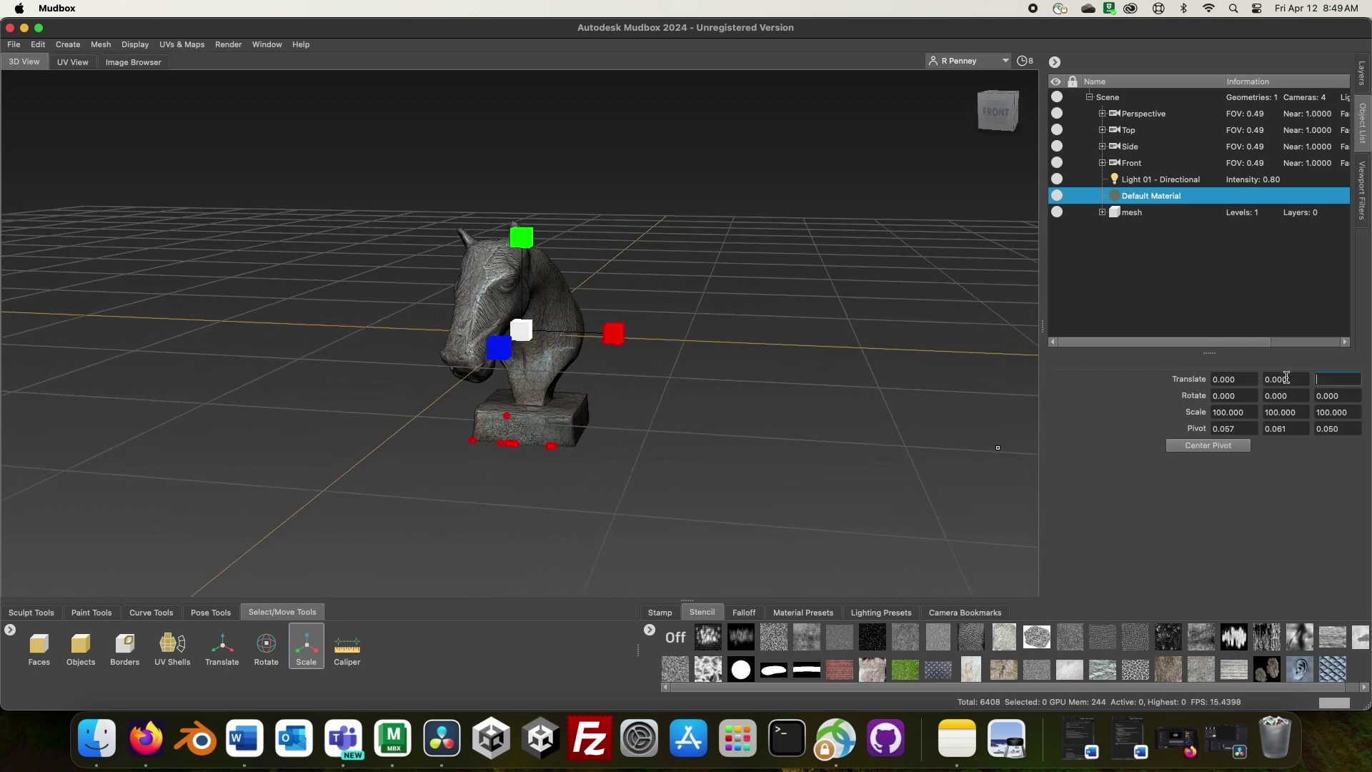
{"action": "key", "text": "Tab"}
{"action": "type", "text": "50"}
{"action": "key", "text": "Return"}
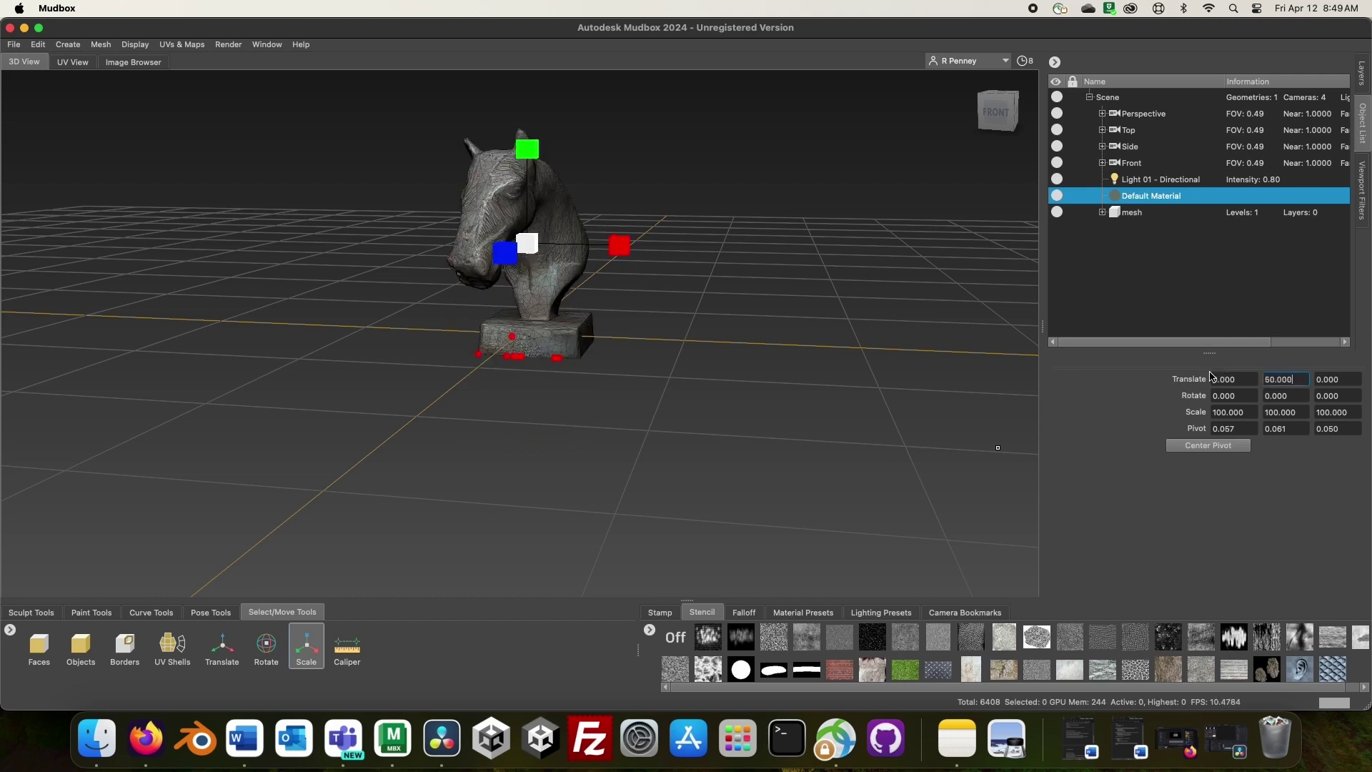
{"action": "left_click", "coordinate": [31, 612]}
{"action": "key", "text": "f"}
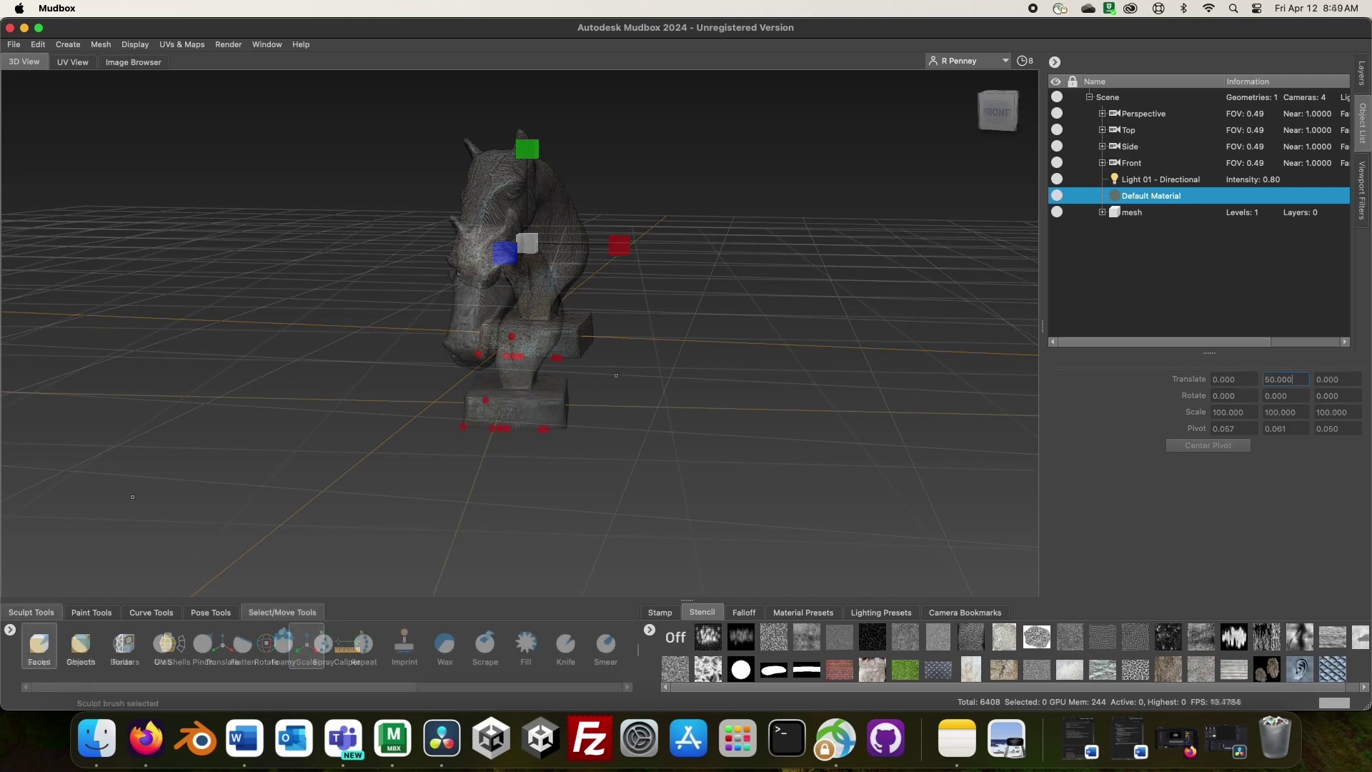
- Turn the wireframe display off and back on
{"action": "left_click", "coordinate": [135, 45]}
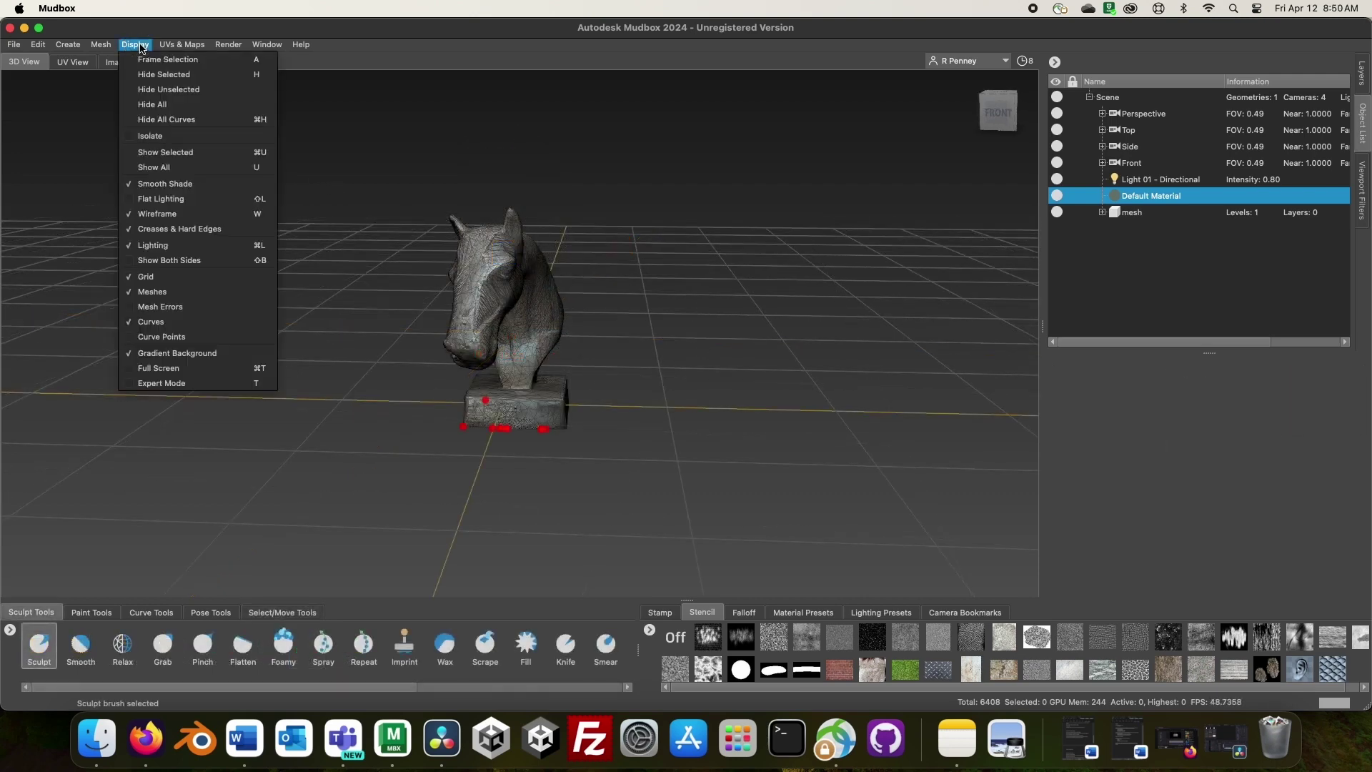
{"action": "left_click", "coordinate": [170, 215]}
{"action": "left_click", "coordinate": [135, 45]}
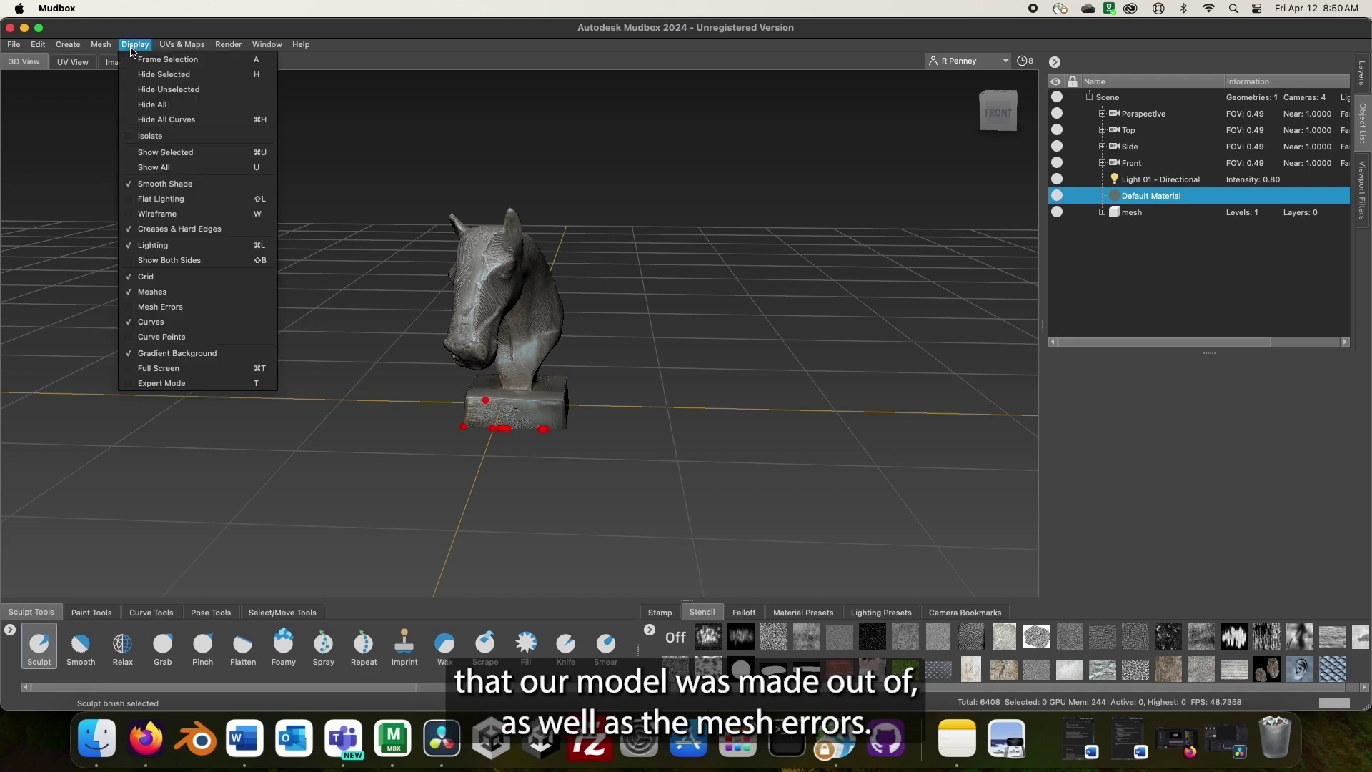
{"action": "left_click", "coordinate": [161, 211]}
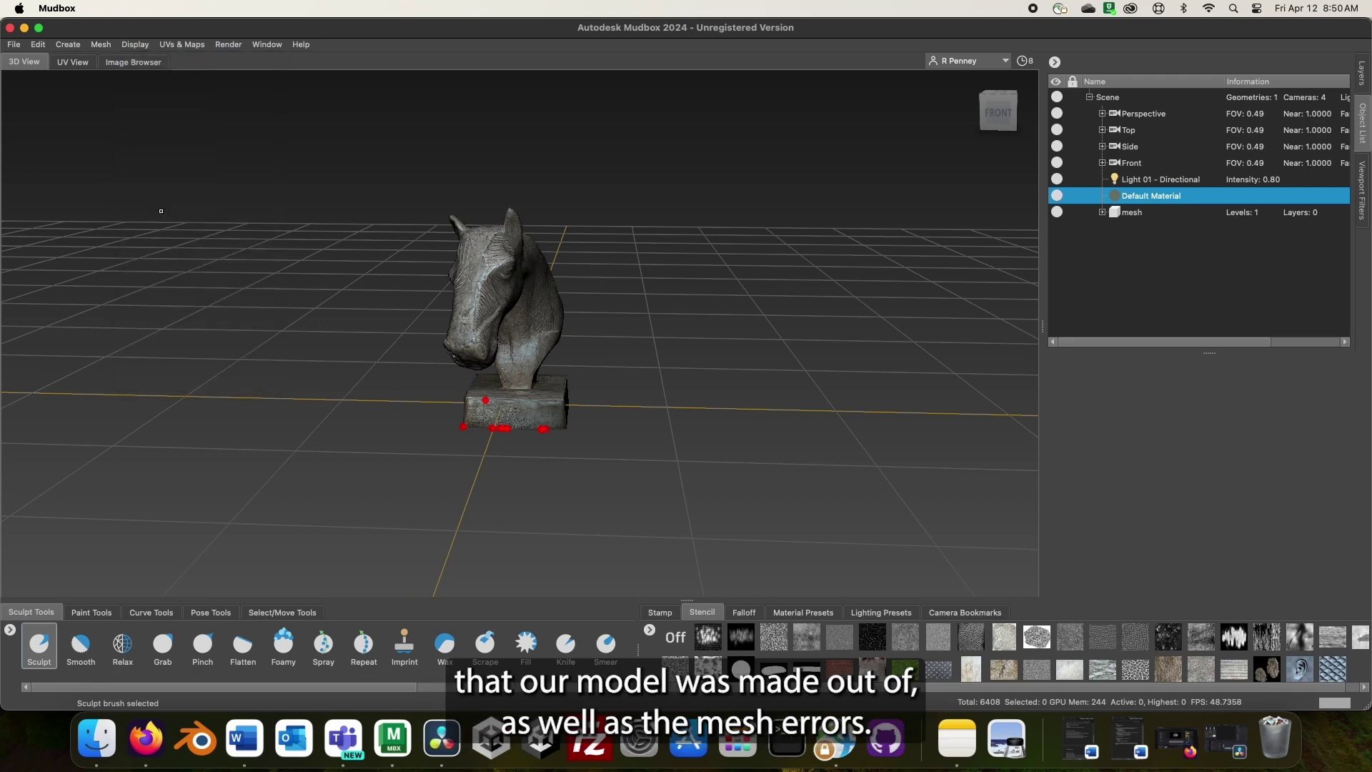
- Hide the mesh error markers on the model and look through the available sculpting brushes
{"action": "left_click", "coordinate": [137, 45]}
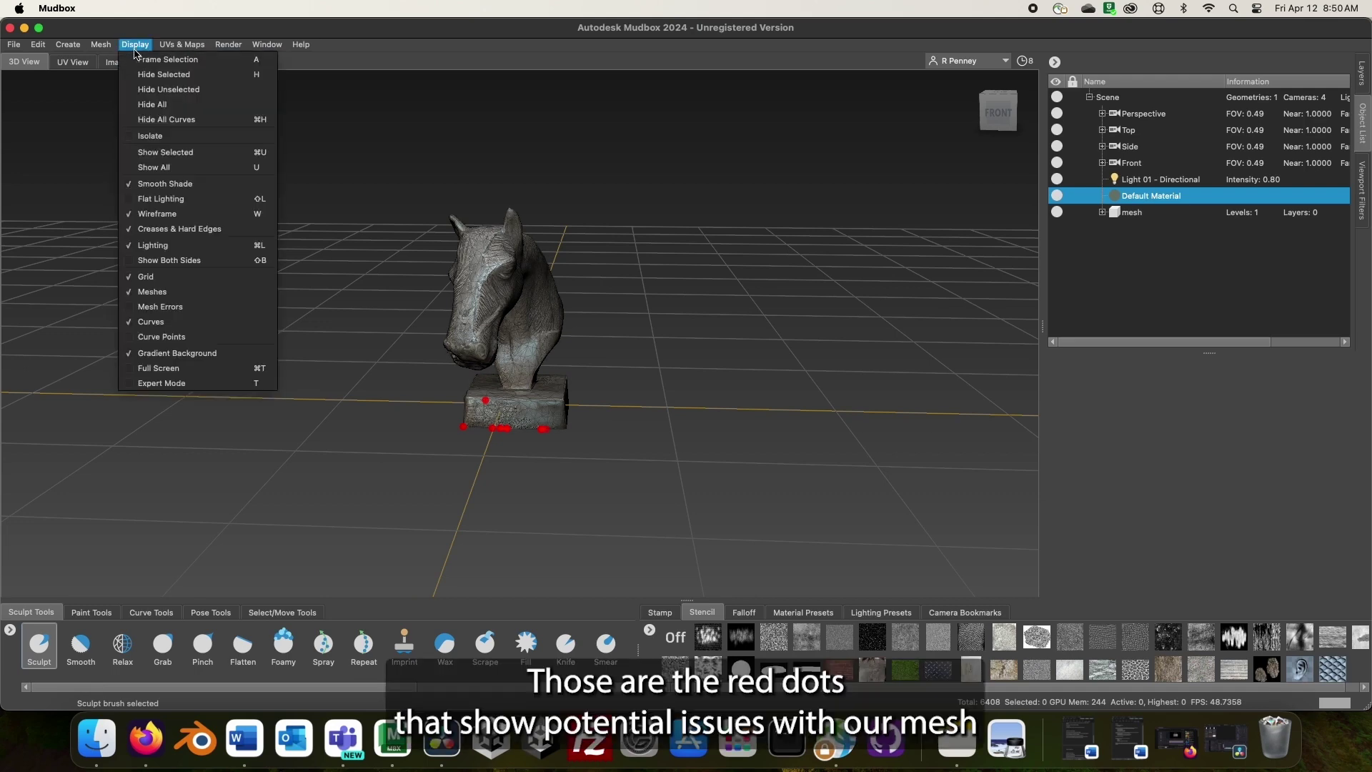
{"action": "left_click", "coordinate": [145, 309]}
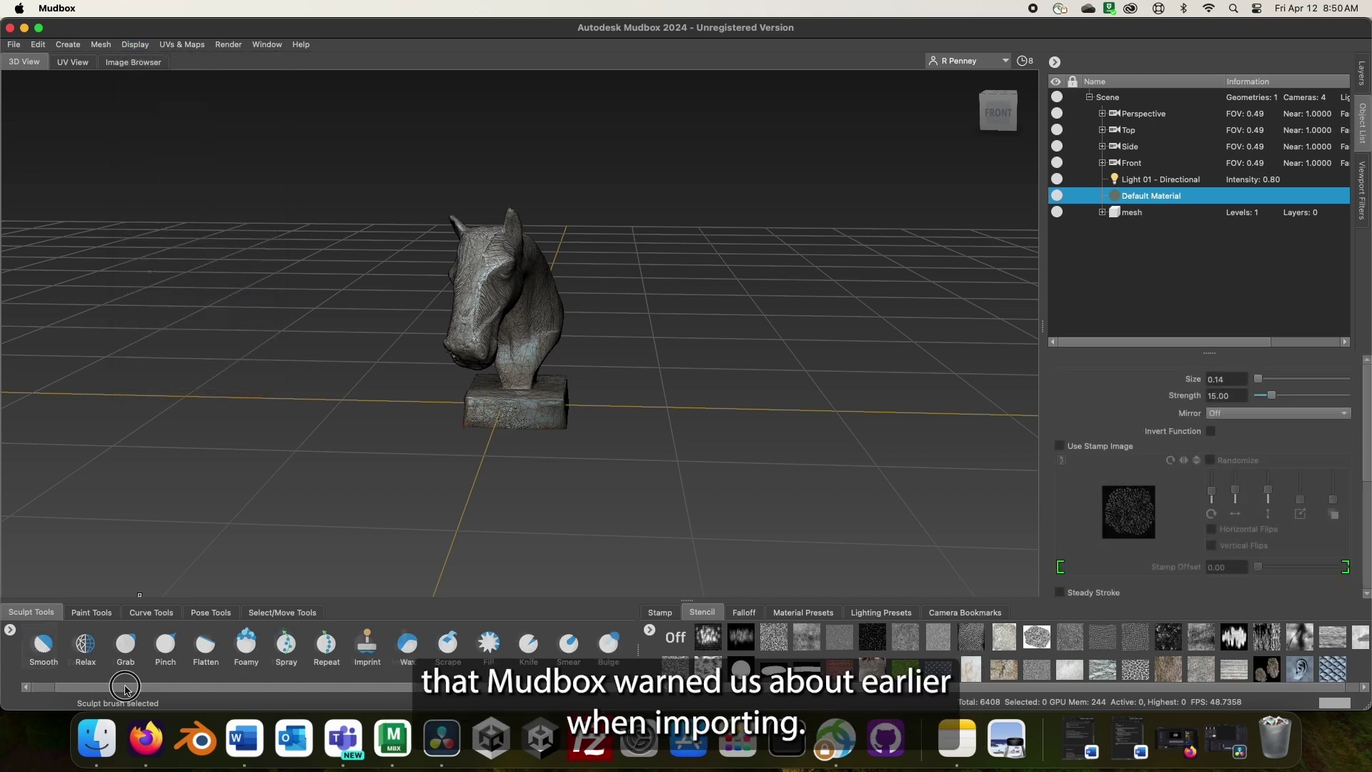
{"action": "left_click_drag", "start_coordinate": [100, 687], "coordinate": [221, 686]}
{"action": "mouse_move", "coordinate": [268, 684]}
{"action": "left_mouse_down"}
{"action": "mouse_move", "coordinate": [325, 686]}
{"action": "mouse_move", "coordinate": [83, 677]}
{"action": "left_mouse_up"}
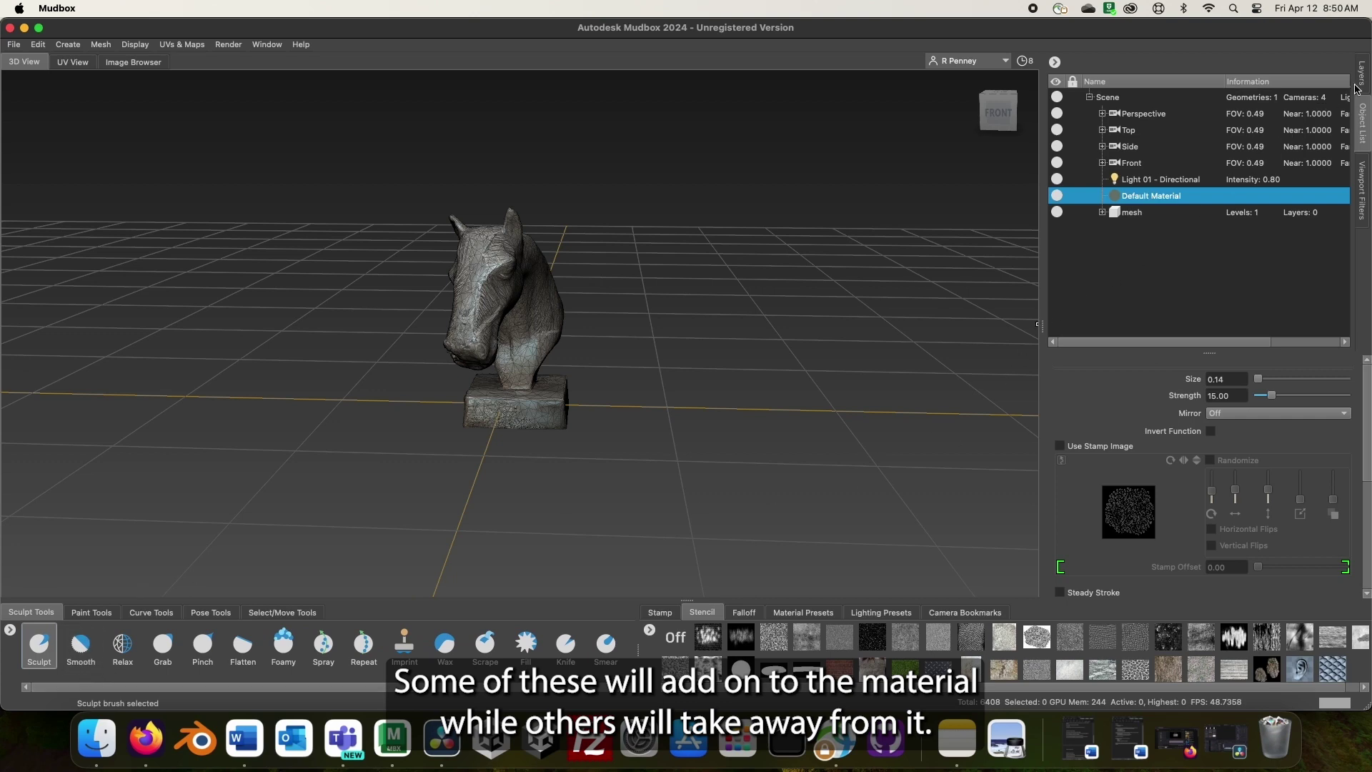
- Create a new sculpt layer for the horse head mesh
{"action": "left_click", "coordinate": [1359, 85]}
{"action": "right_click", "coordinate": [1146, 187]}
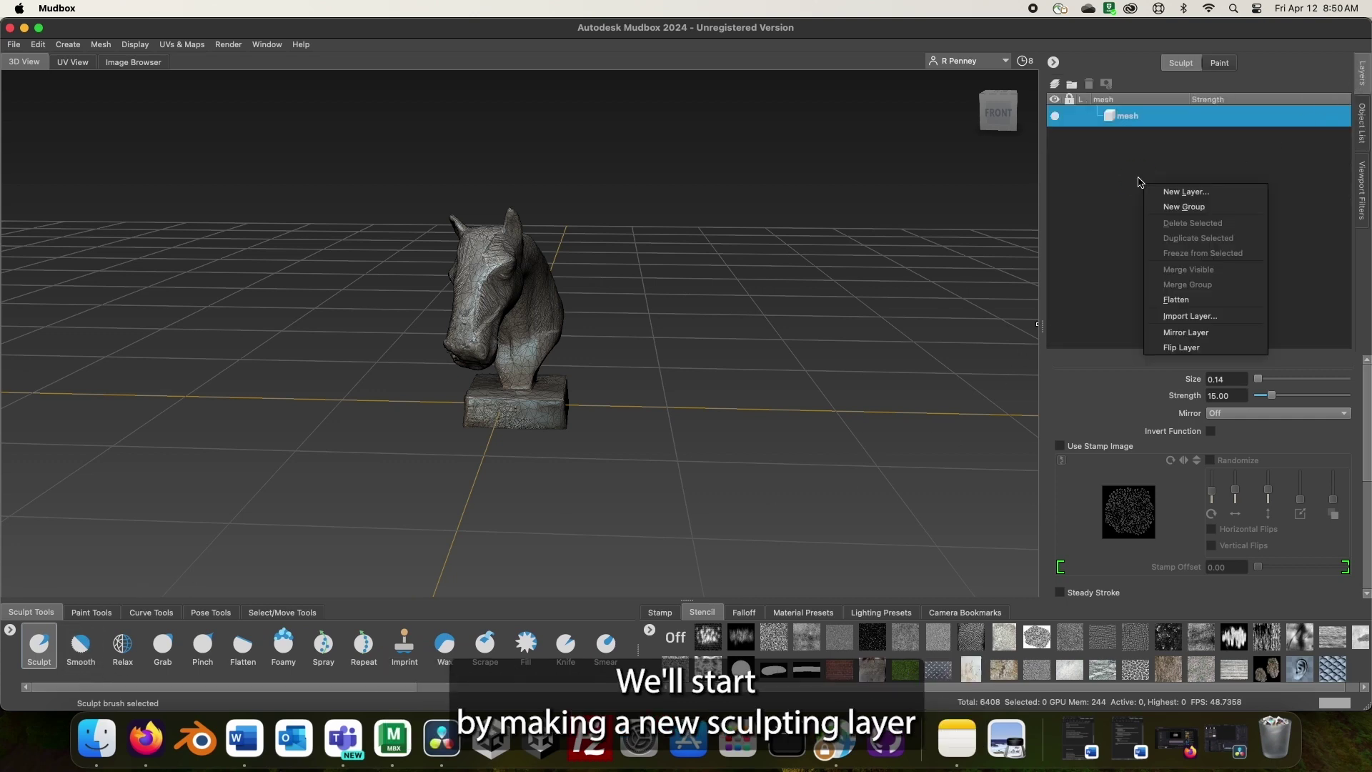
{"action": "left_click", "coordinate": [1154, 193]}
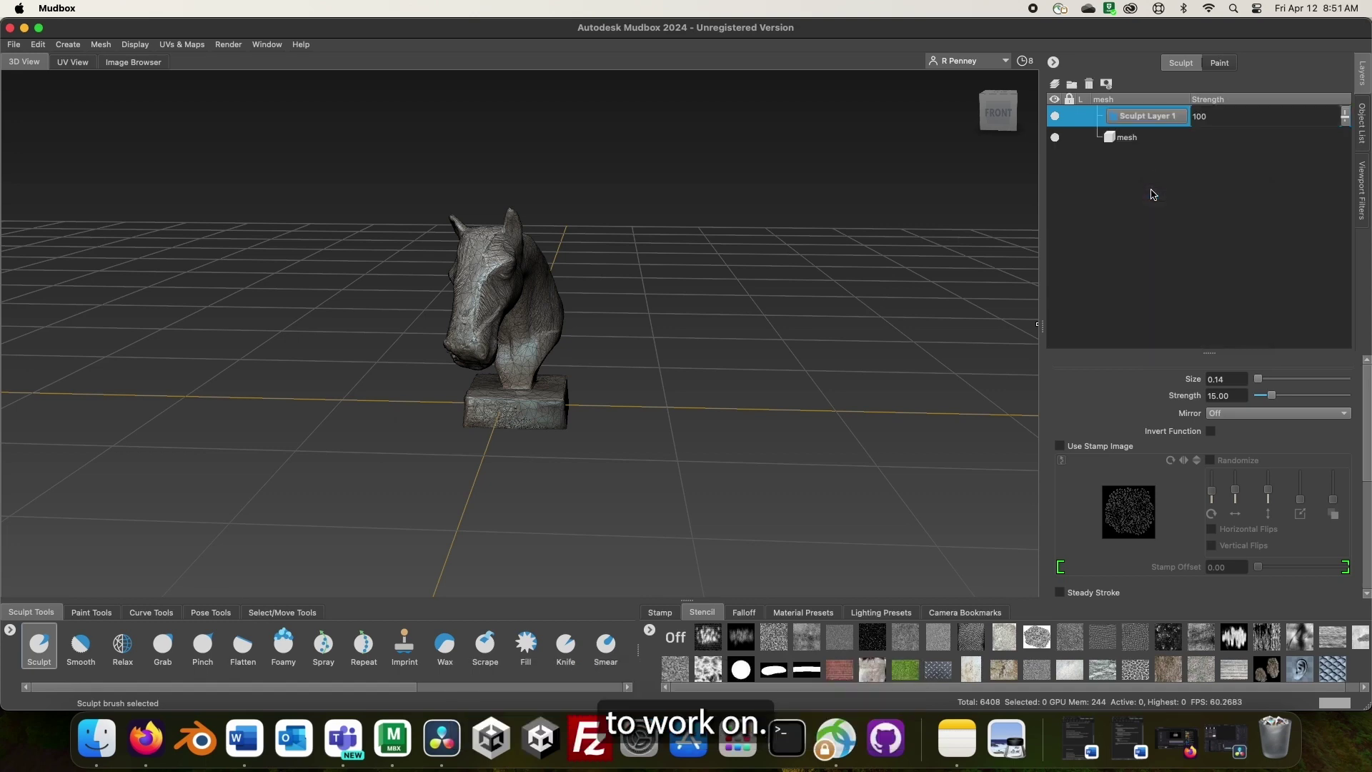
- Set the Sculpt brush size to 11.30 and build up material on the horse's neck and base
{"action": "scroll", "coordinate": [574, 319], "scroll_direction": "up", "scroll_amount": 6}
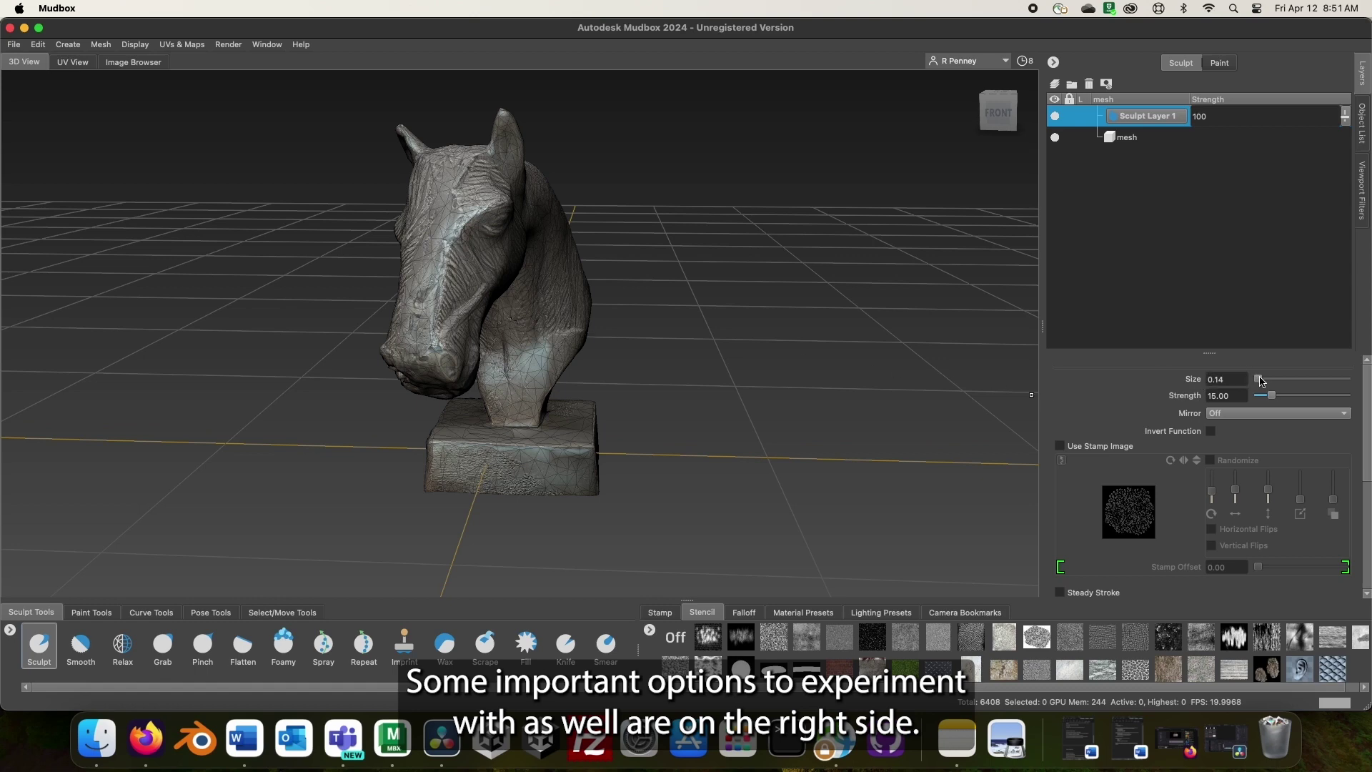
{"action": "left_click_drag", "start_coordinate": [1259, 381], "coordinate": [1269, 381]}
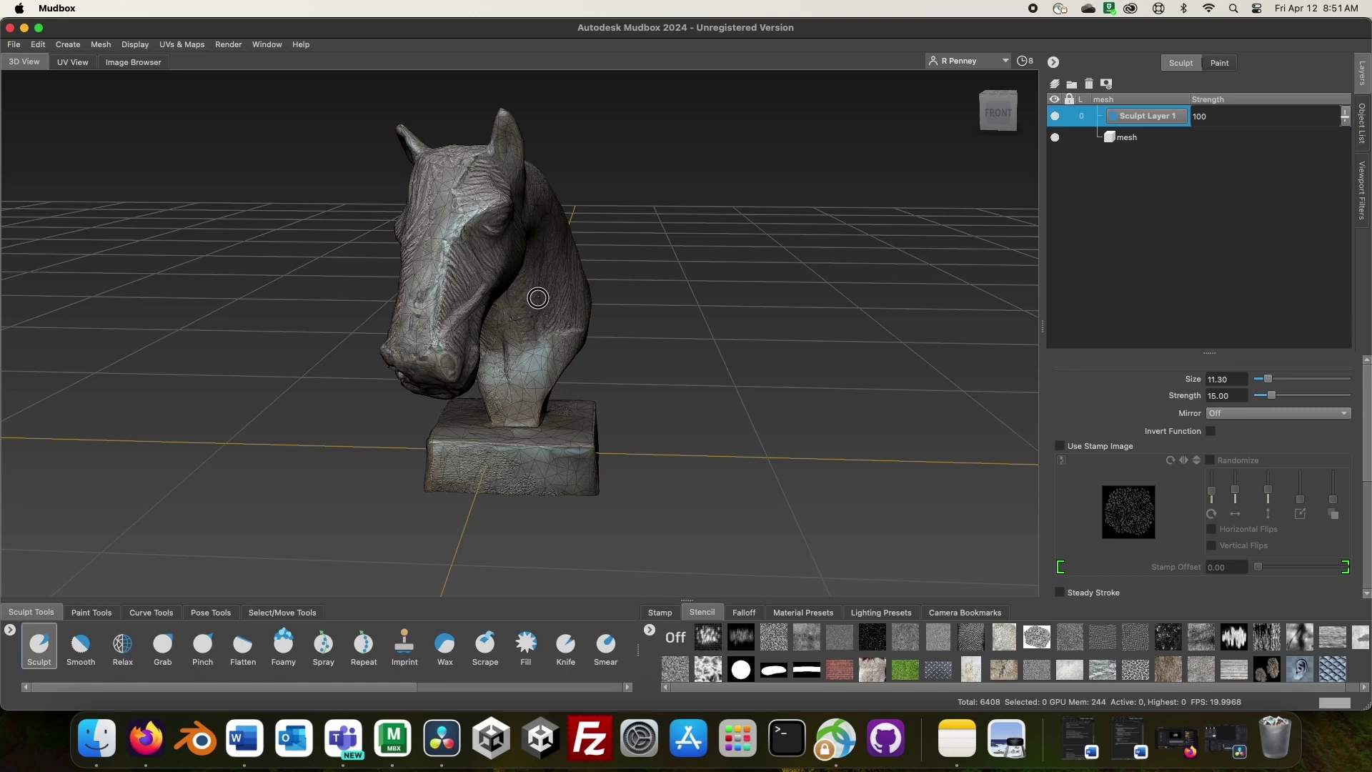
{"action": "mouse_move", "coordinate": [537, 298]}
{"action": "left_mouse_down"}
{"action": "mouse_move", "coordinate": [518, 358]}
{"action": "mouse_move", "coordinate": [603, 466]}
{"action": "mouse_move", "coordinate": [512, 240]}
{"action": "left_mouse_up"}
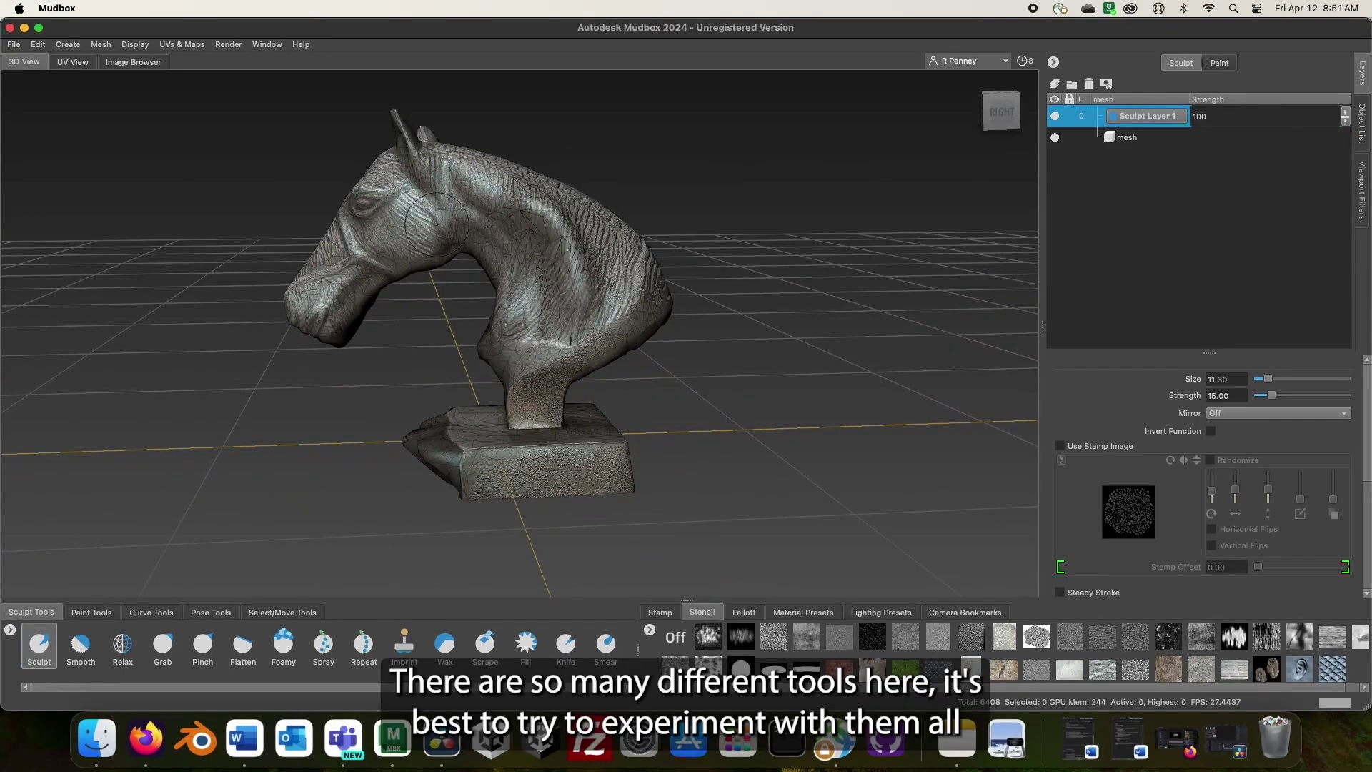
{"action": "left_click_drag", "start_coordinate": [336, 423], "coordinate": [86, 654], "text": "alt"}
- Try the Smooth, Foamy, Scrape and Knife brushes on the horse head and its base
{"action": "left_click", "coordinate": [83, 651]}
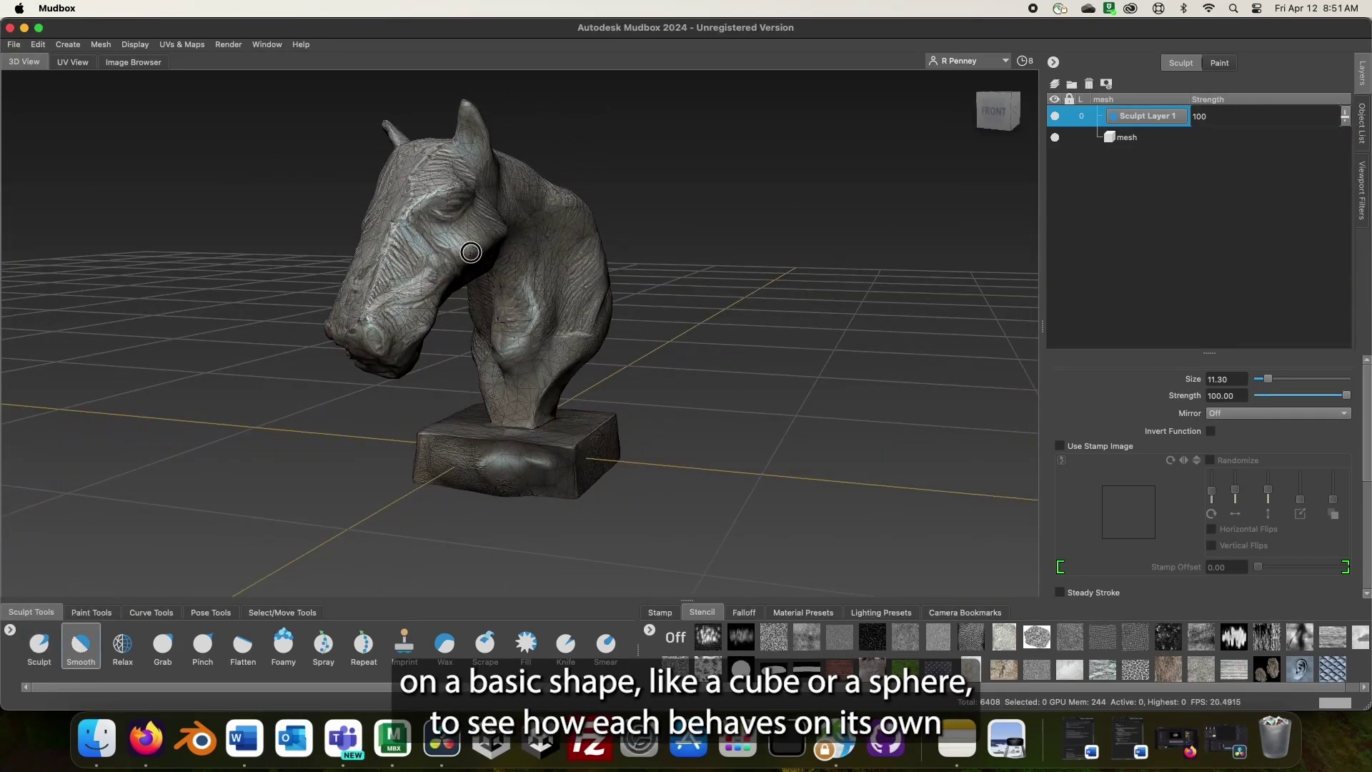
{"action": "mouse_move", "coordinate": [495, 464]}
{"action": "left_mouse_down", "text": "alt"}
{"action": "mouse_move", "coordinate": [929, 419]}
{"action": "mouse_move", "coordinate": [433, 292]}
{"action": "mouse_move", "coordinate": [493, 214]}
{"action": "mouse_move", "coordinate": [723, 410]}
{"action": "mouse_move", "coordinate": [286, 649]}
{"action": "left_mouse_up", "text": "alt"}
{"action": "left_click", "coordinate": [286, 649]}
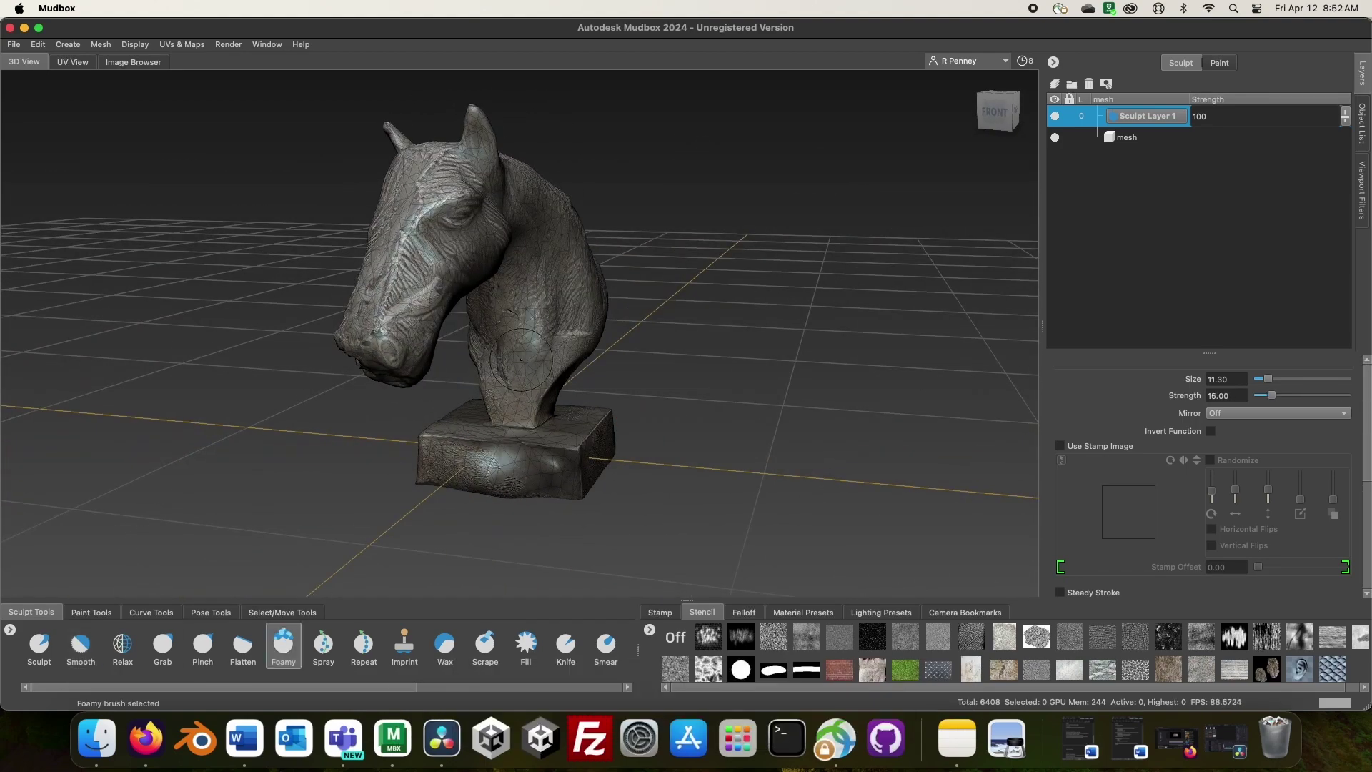
{"action": "mouse_move", "coordinate": [434, 271]}
{"action": "left_mouse_down", "text": "alt"}
{"action": "mouse_move", "coordinate": [401, 484]}
{"action": "mouse_move", "coordinate": [443, 457]}
{"action": "left_mouse_up", "text": "alt"}
{"action": "left_click", "coordinate": [486, 644]}
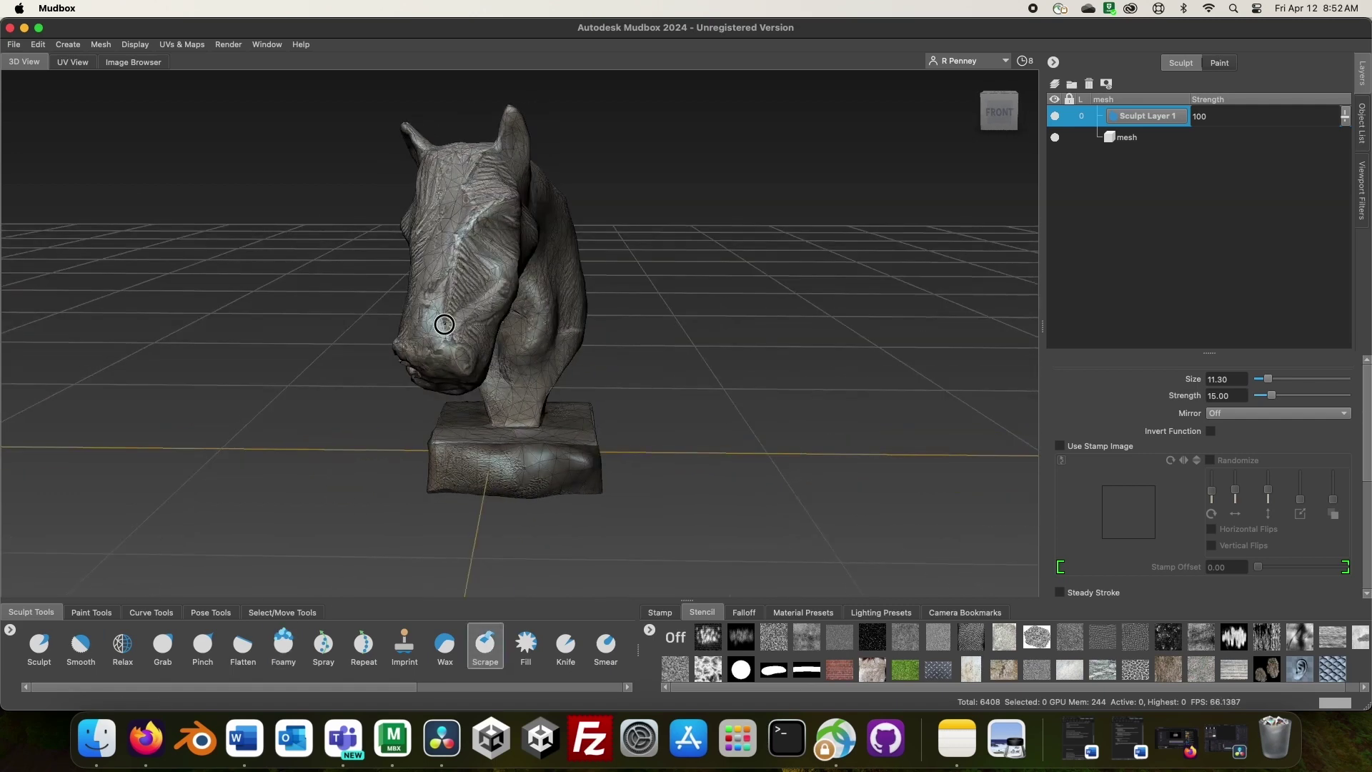
{"action": "key", "text": "k"}
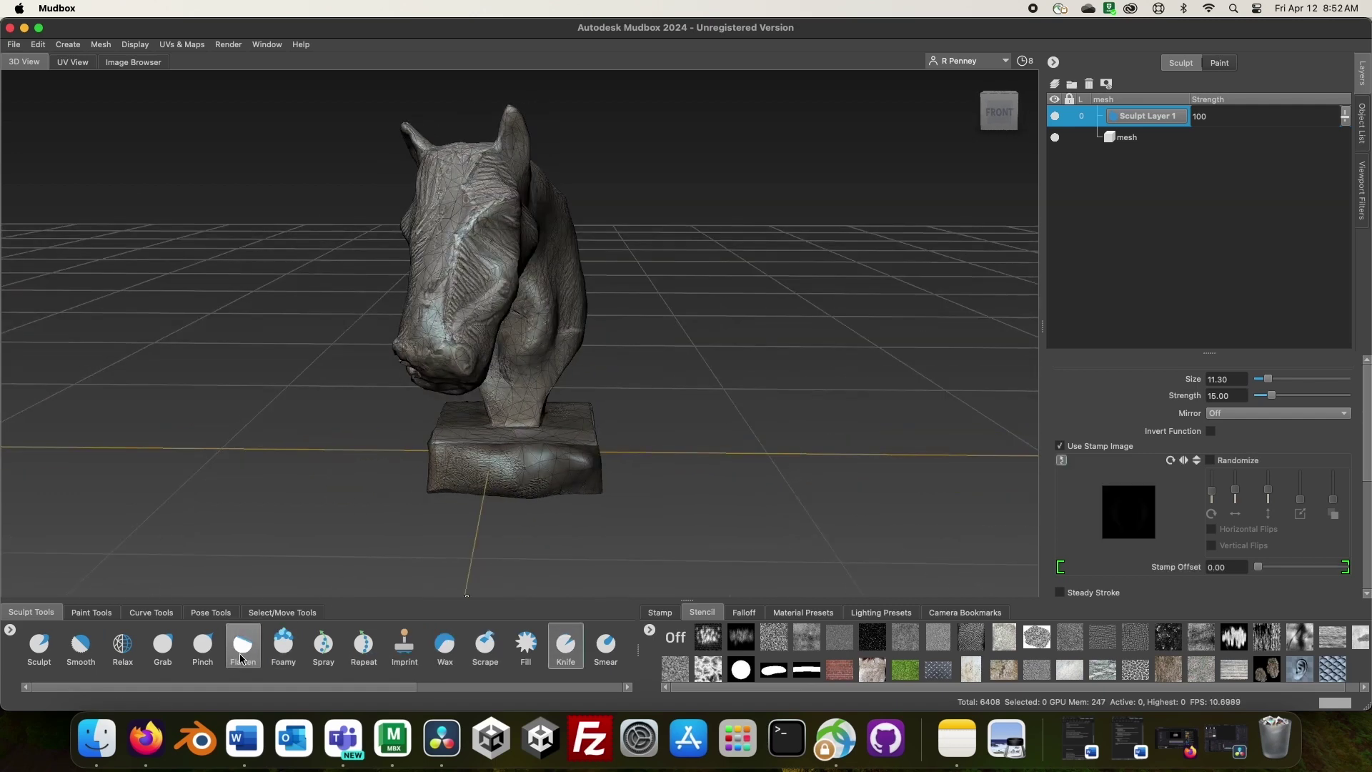
- Stretch the horse's ears upward with the Grab brush, then enlarge it to 34.70 and pull the neck outward
{"action": "left_click", "coordinate": [163, 644]}
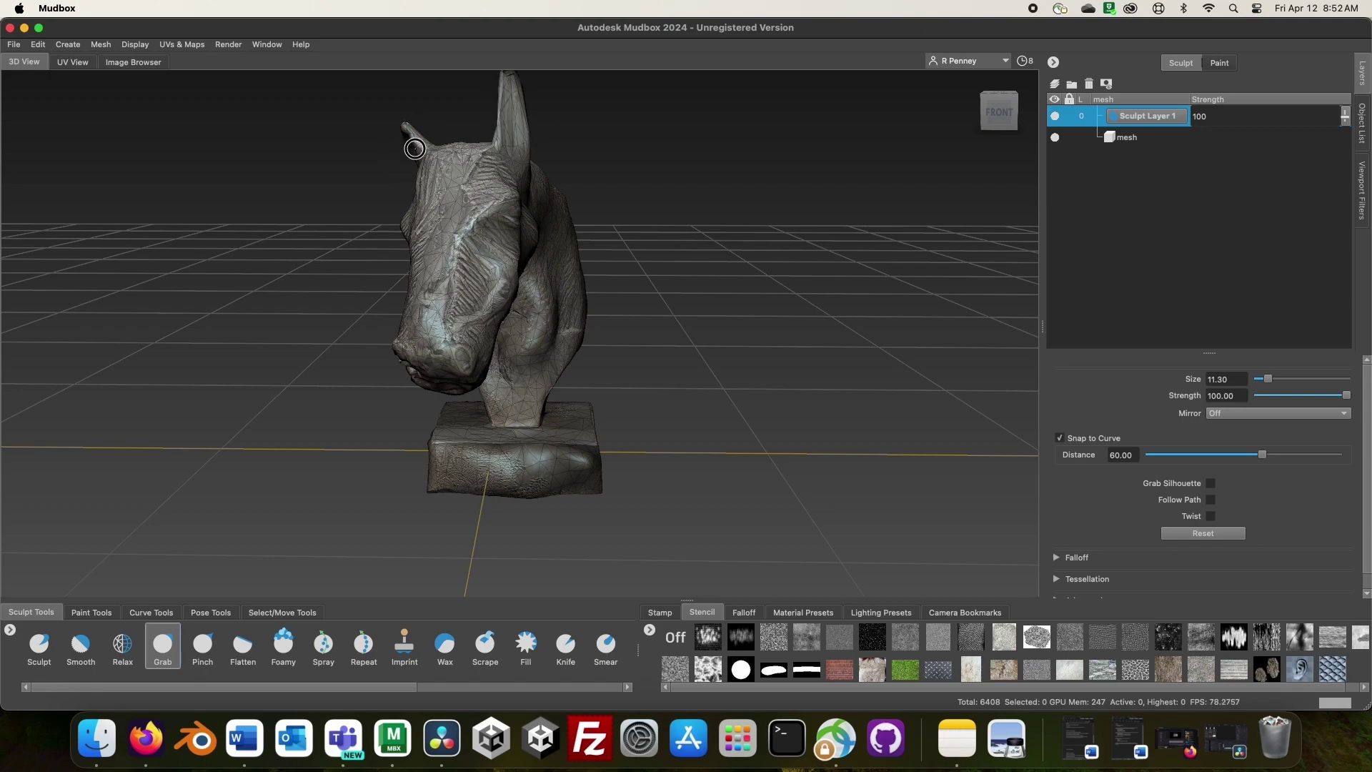
{"action": "mouse_move", "coordinate": [422, 146]}
{"action": "left_mouse_down", "text": "alt"}
{"action": "mouse_move", "coordinate": [747, 362]}
{"action": "mouse_move", "coordinate": [545, 351]}
{"action": "mouse_move", "coordinate": [574, 282]}
{"action": "left_mouse_up", "text": "alt"}
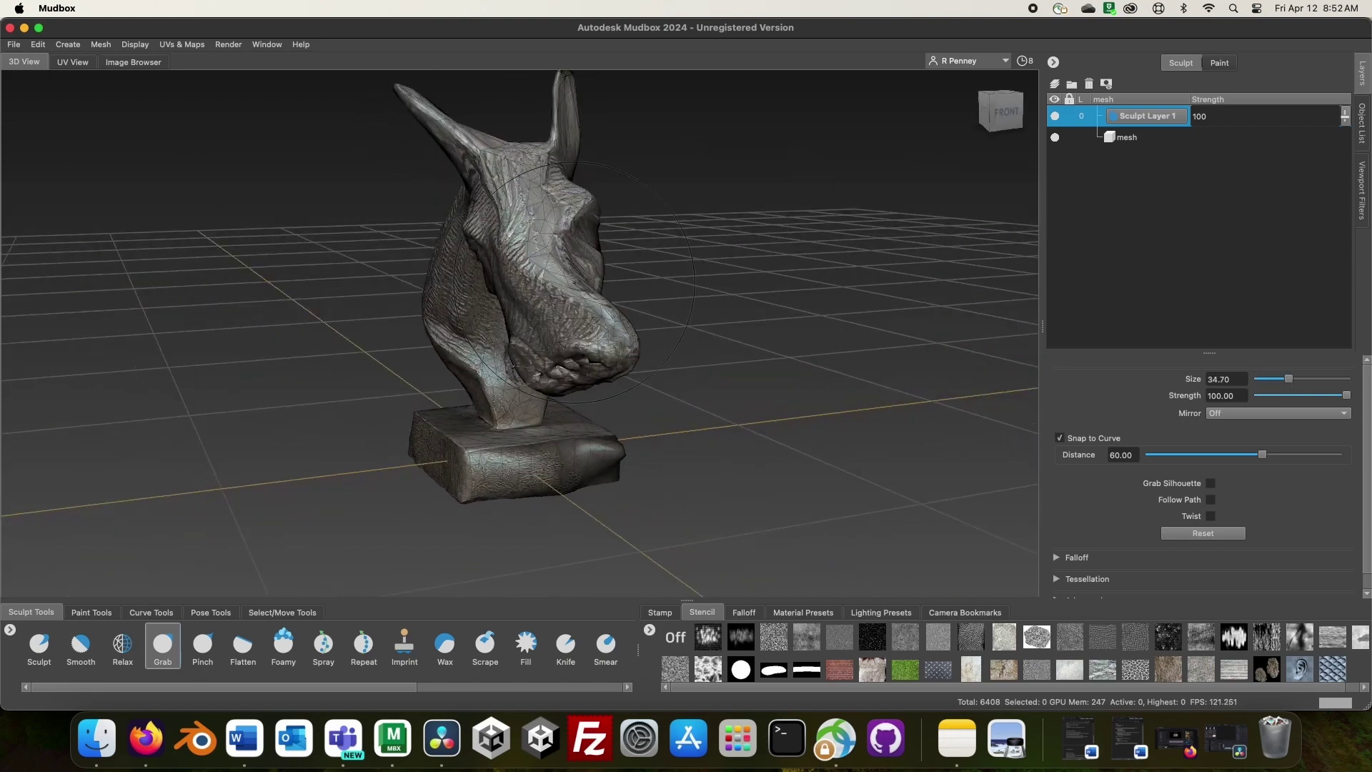
{"action": "mouse_move", "coordinate": [625, 209]}
{"action": "left_mouse_down", "text": "alt"}
{"action": "mouse_move", "coordinate": [429, 405]}
{"action": "mouse_move", "coordinate": [407, 494]}
{"action": "mouse_move", "coordinate": [377, 511]}
{"action": "mouse_move", "coordinate": [457, 494]}
{"action": "mouse_move", "coordinate": [499, 512]}
{"action": "mouse_move", "coordinate": [481, 393]}
{"action": "mouse_move", "coordinate": [353, 382]}
{"action": "mouse_move", "coordinate": [450, 429]}
{"action": "mouse_move", "coordinate": [551, 453]}
{"action": "mouse_move", "coordinate": [512, 267]}
{"action": "left_mouse_up", "text": "alt"}
{"action": "left_click_drag", "start_coordinate": [612, 276], "coordinate": [501, 238], "text": "alt"}
{"action": "left_click_drag", "start_coordinate": [422, 358], "coordinate": [500, 351], "text": "alt"}
- Smooth the reshaped horse head with the Smooth brush, working from several sides
{"action": "left_click", "coordinate": [81, 646]}
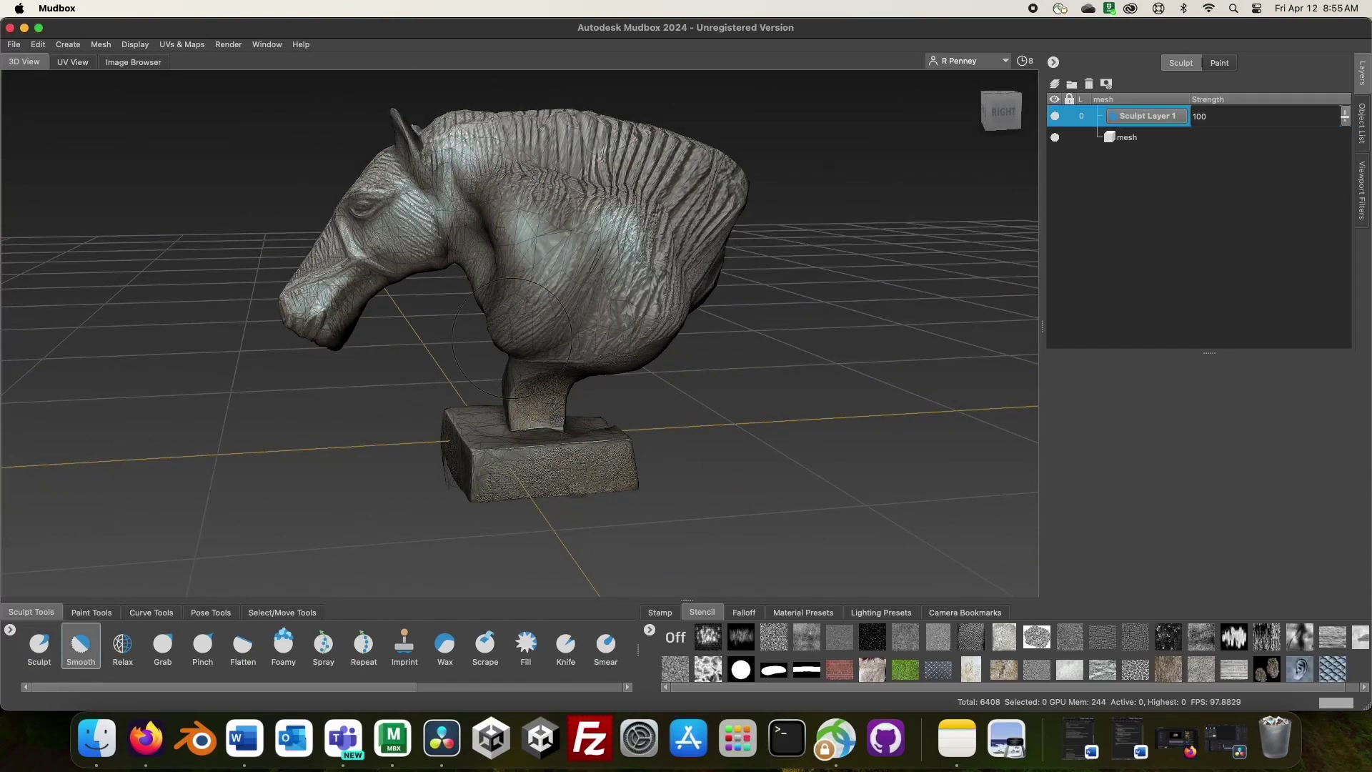
{"action": "left_click_drag", "start_coordinate": [417, 432], "coordinate": [372, 222], "text": "alt"}
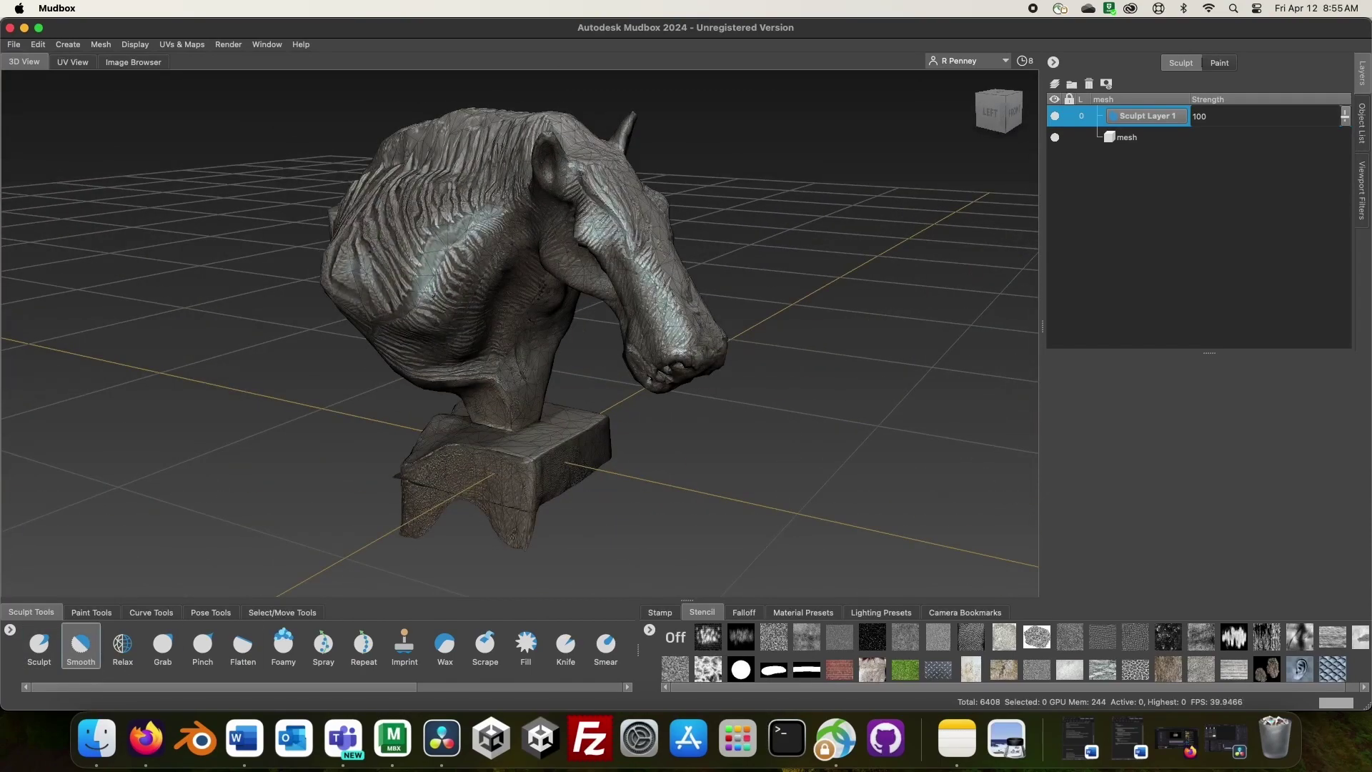
{"action": "left_click_drag", "start_coordinate": [662, 308], "coordinate": [791, 407], "text": "alt"}
{"action": "key", "text": "super+space"}
{"action": "type", "text": "scr"}
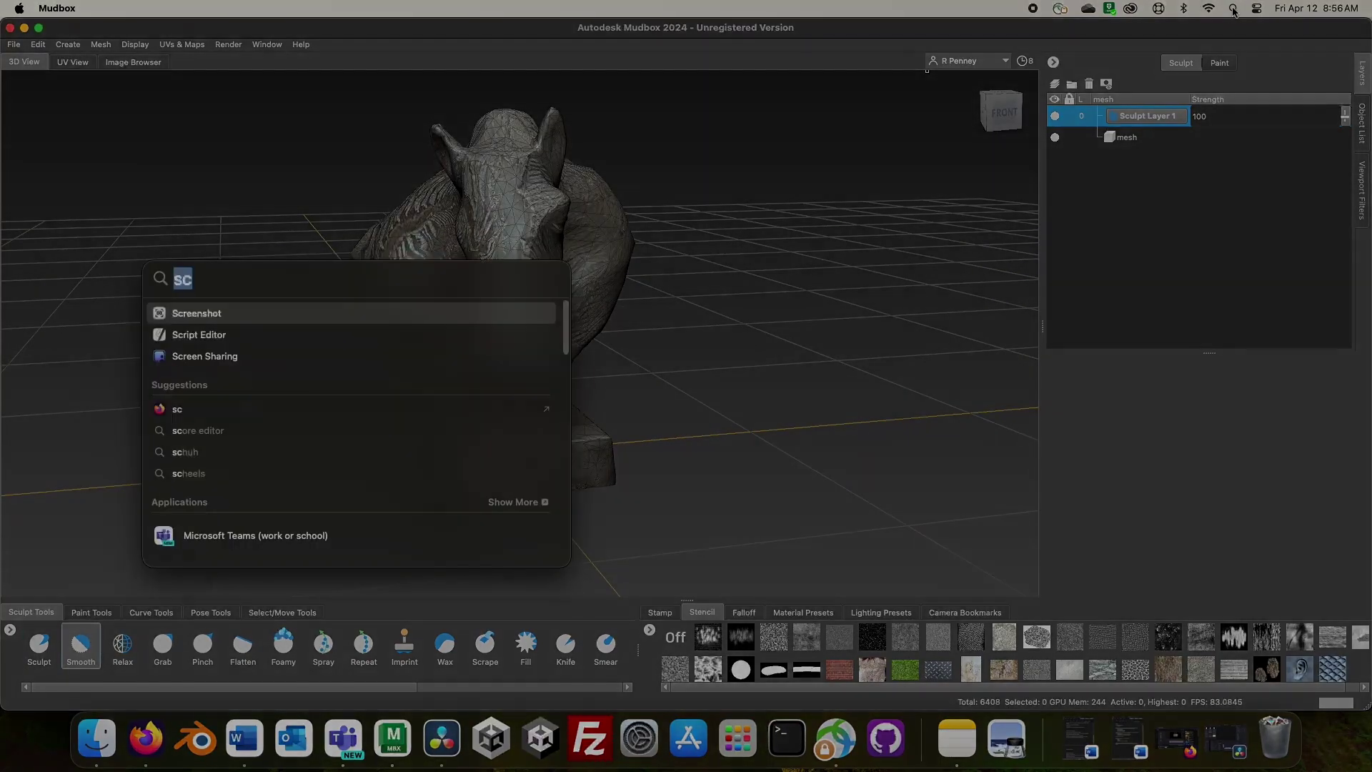
{"action": "key", "text": "Return"}
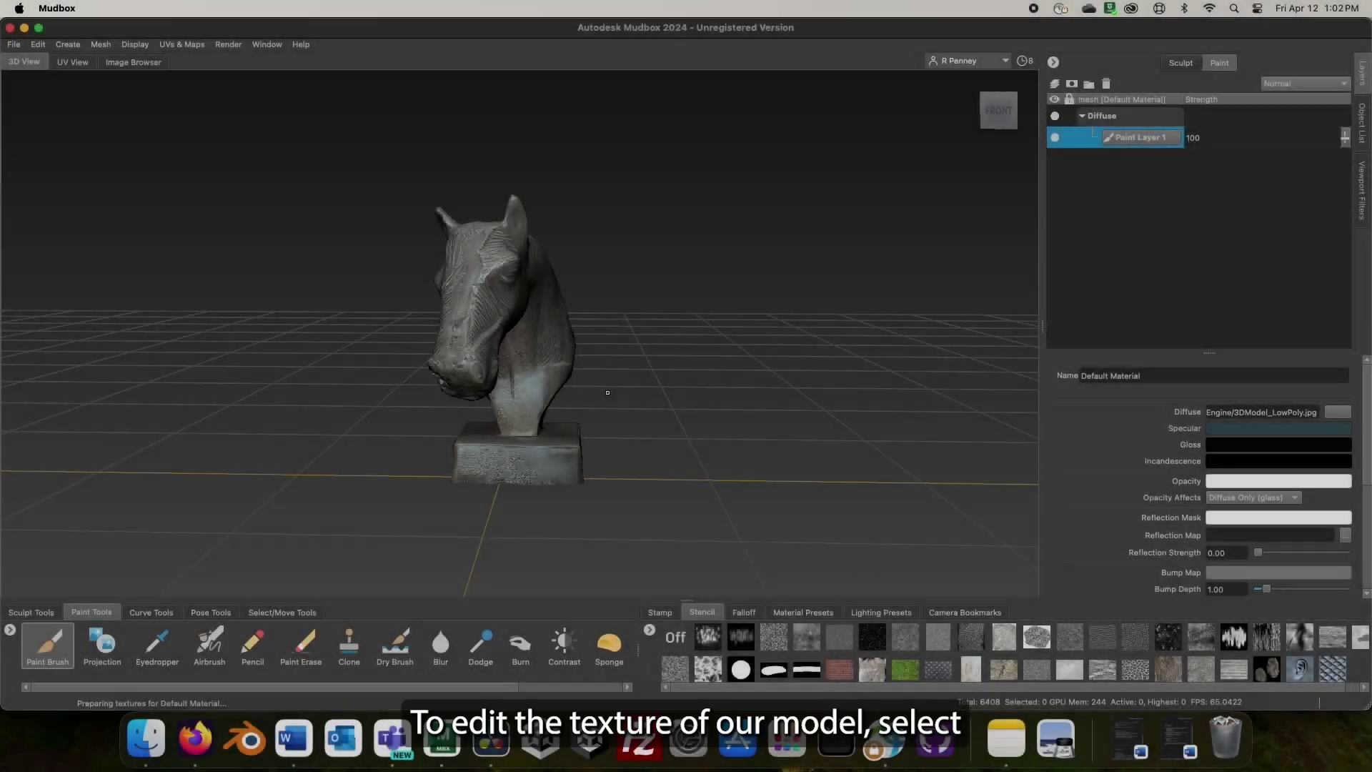
- Create a new paint layer named Paint Layer 2 in the Diffuse channel with size 2048 and TIFF [8 bit, RGBA] format
{"action": "left_click_drag", "start_coordinate": [608, 393], "coordinate": [608, 413], "text": "alt"}
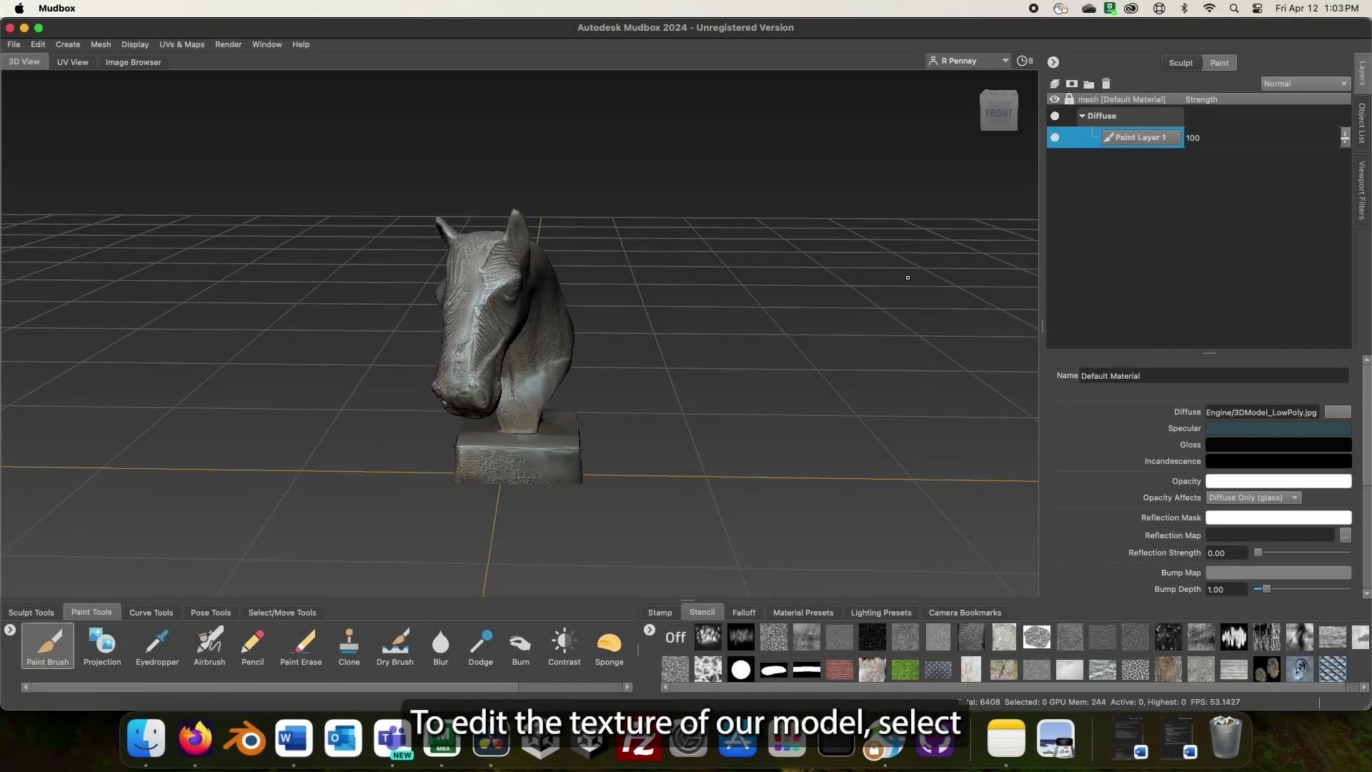
{"action": "right_click", "coordinate": [1186, 197]}
{"action": "left_click", "coordinate": [1225, 198]}
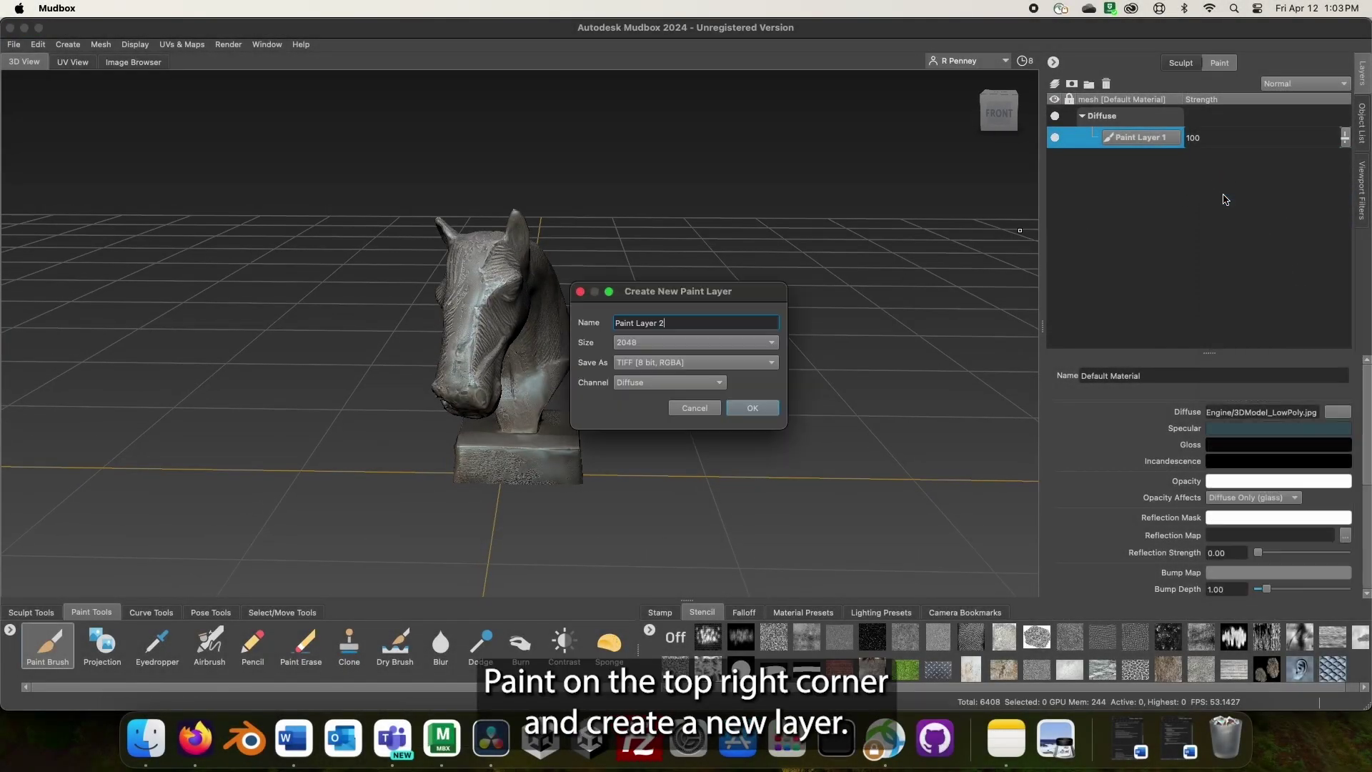
{"action": "left_click", "coordinate": [771, 408]}
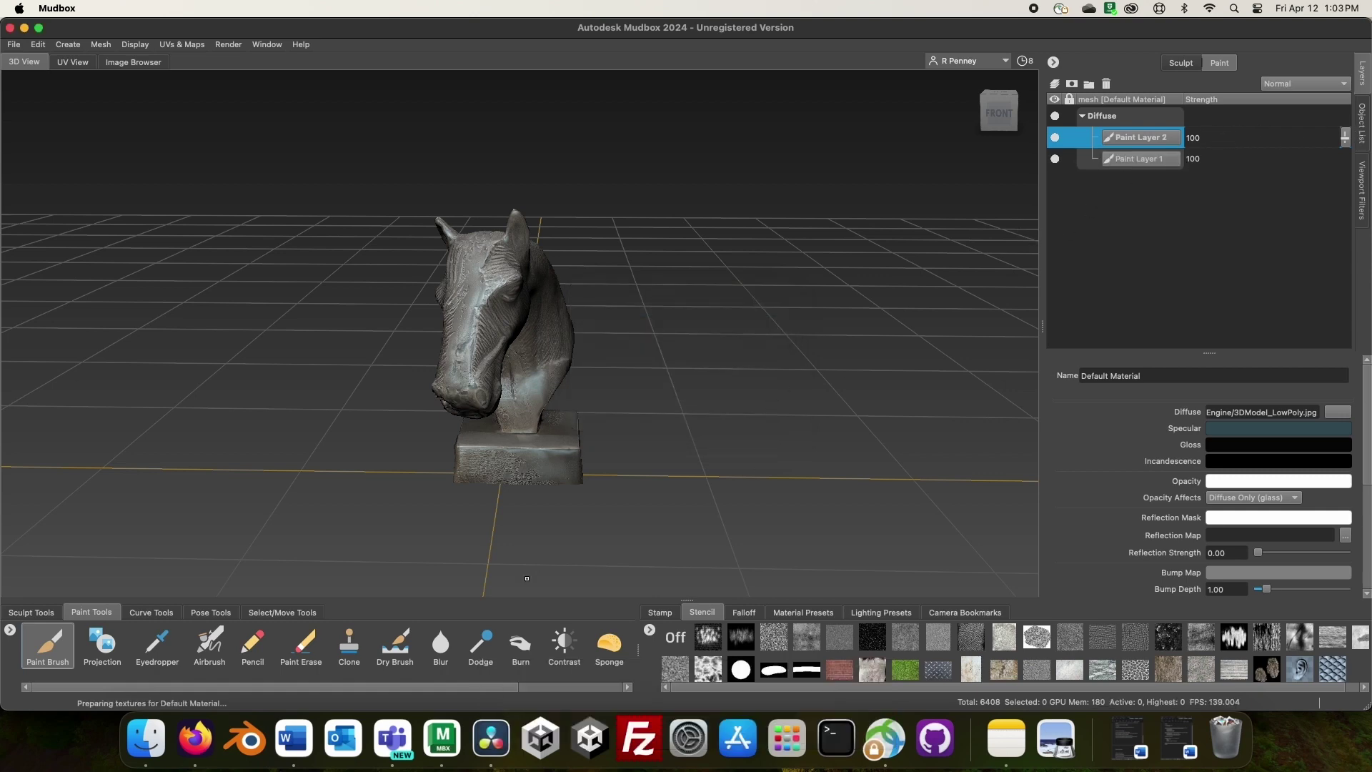
- With the Paint Brush, no stamp and size 6.50, paint a white stroke down the front of the horse's neck
{"action": "left_click", "coordinate": [60, 653]}
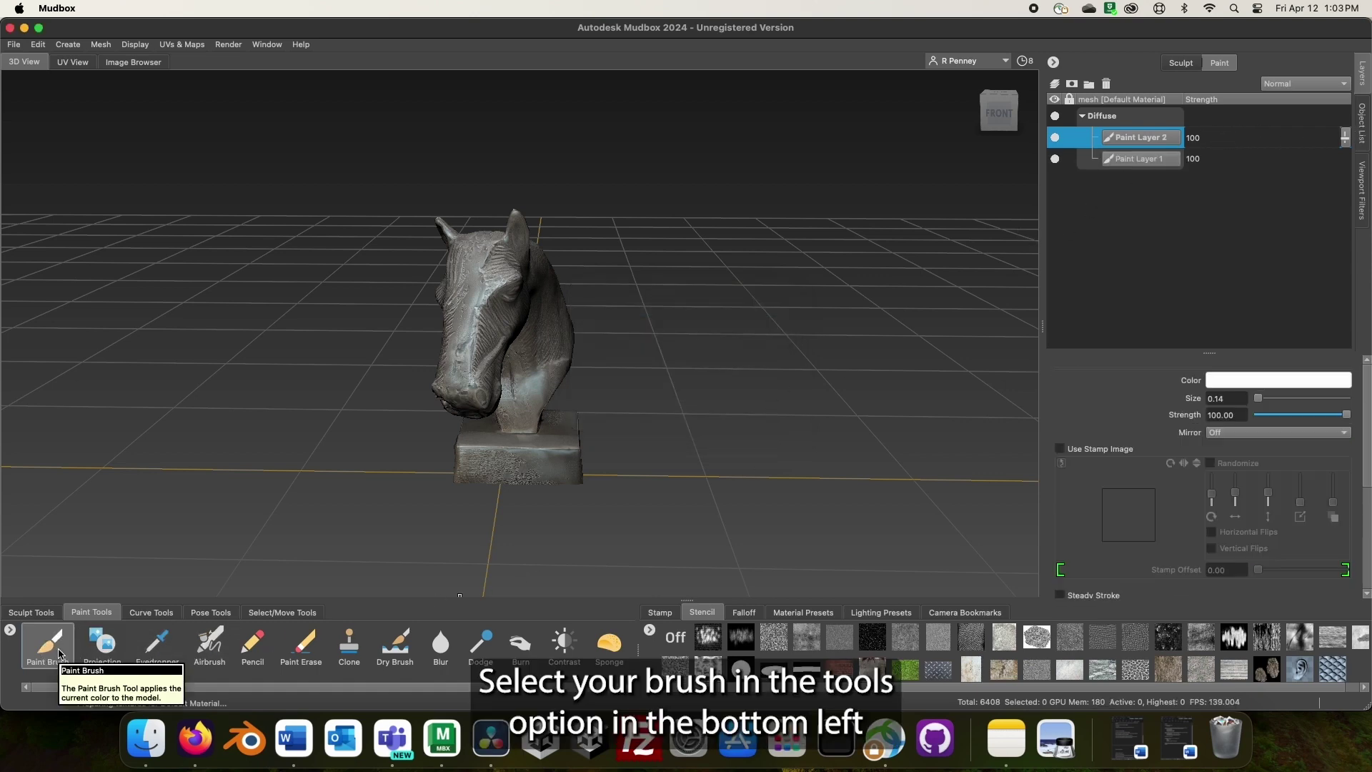
{"action": "left_click", "coordinate": [671, 614]}
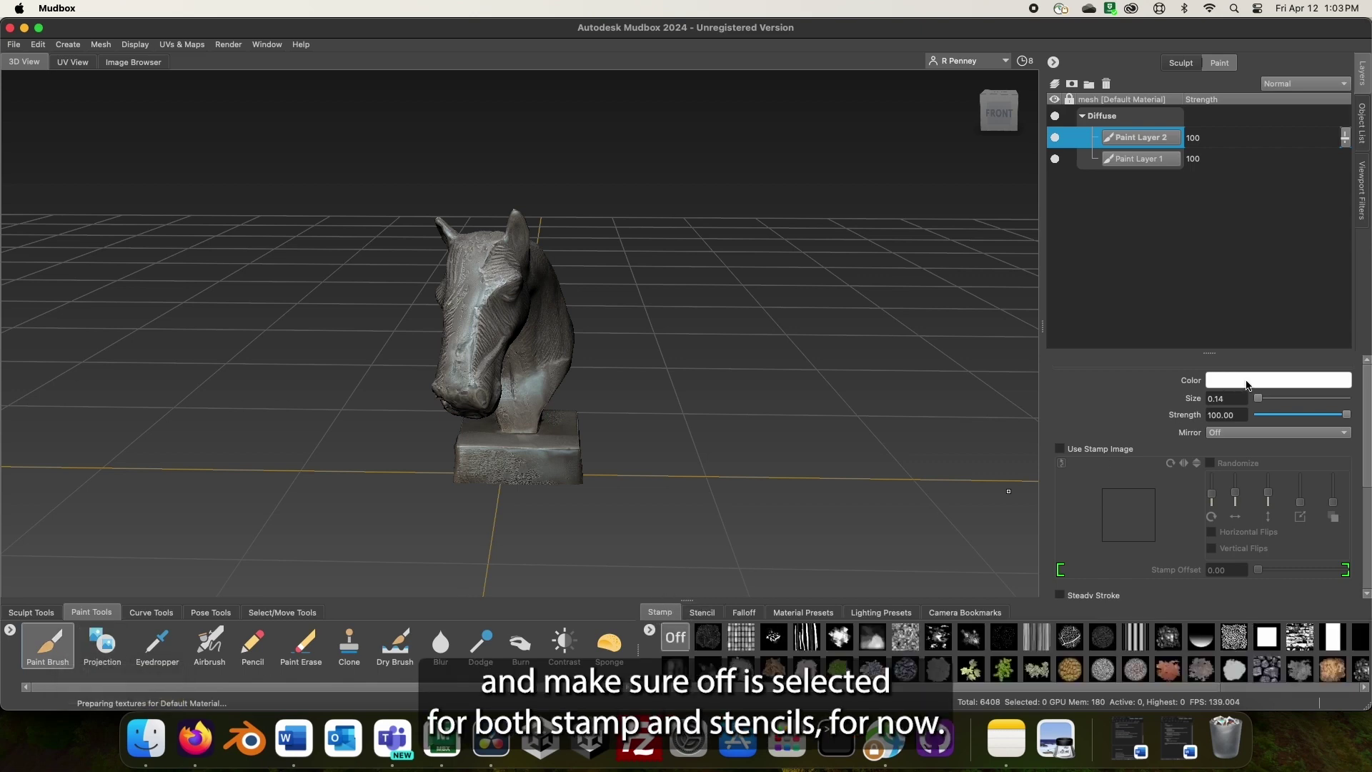
{"action": "left_click_drag", "start_coordinate": [1258, 399], "coordinate": [1264, 399]}
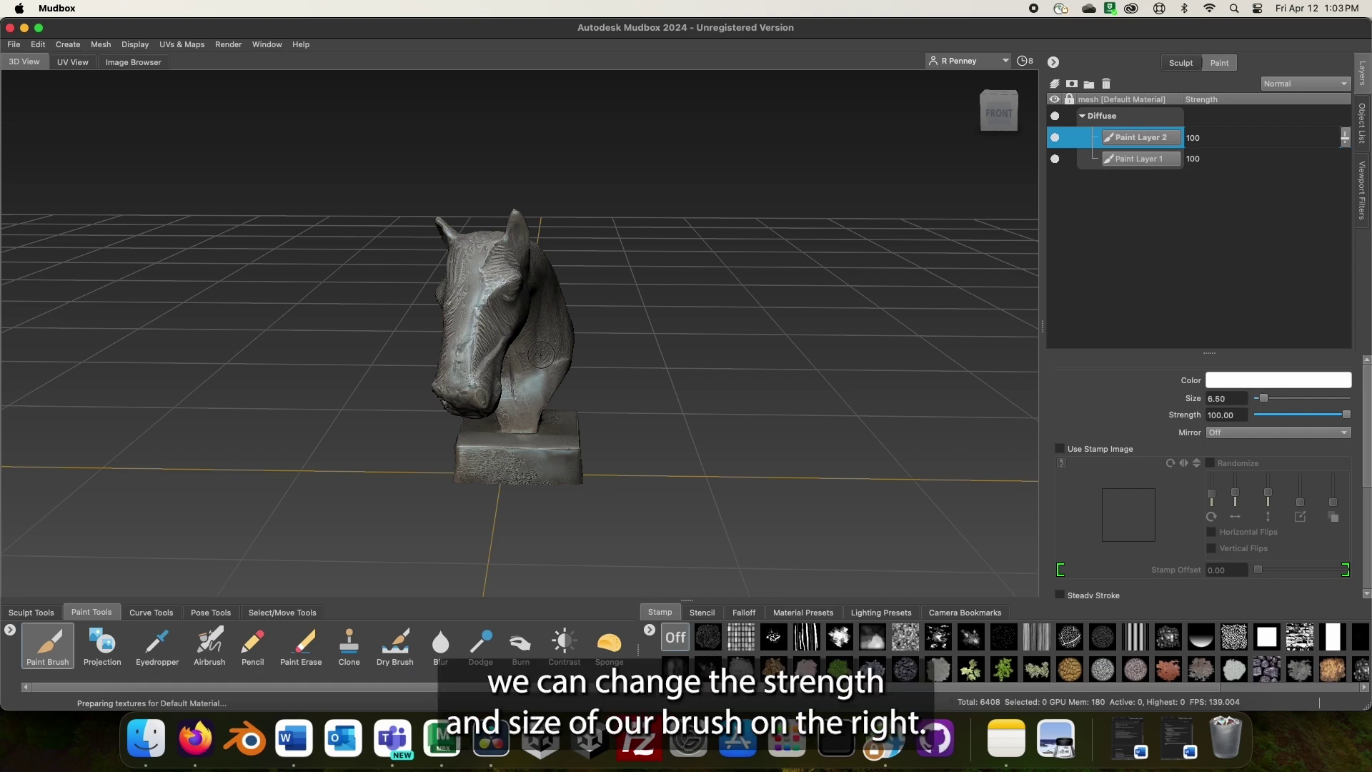
{"action": "left_click_drag", "start_coordinate": [541, 354], "coordinate": [522, 434]}
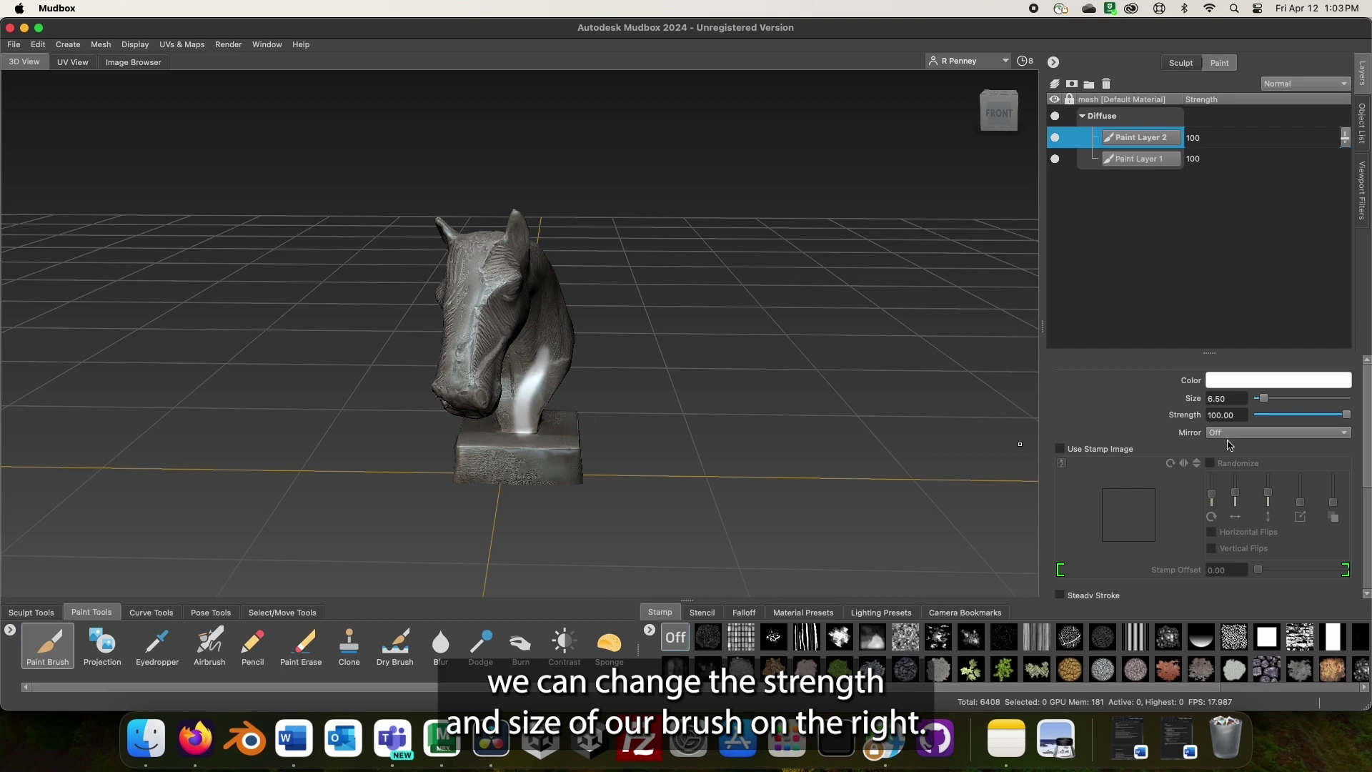
- Set the brush color to red and paint patches on the horse's muzzle and the front corner of the base
{"action": "left_click", "coordinate": [1335, 385]}
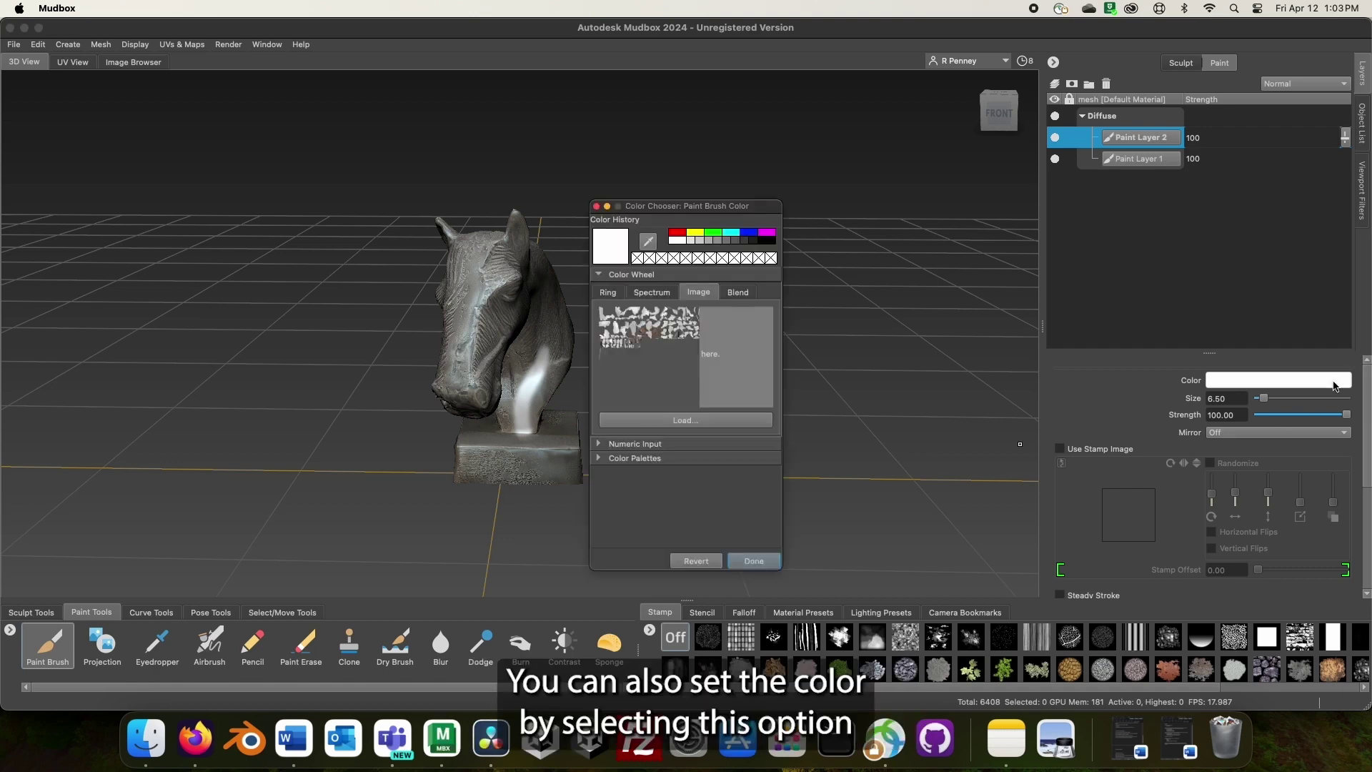
{"action": "left_click", "coordinate": [677, 233]}
{"action": "left_click", "coordinate": [754, 561]}
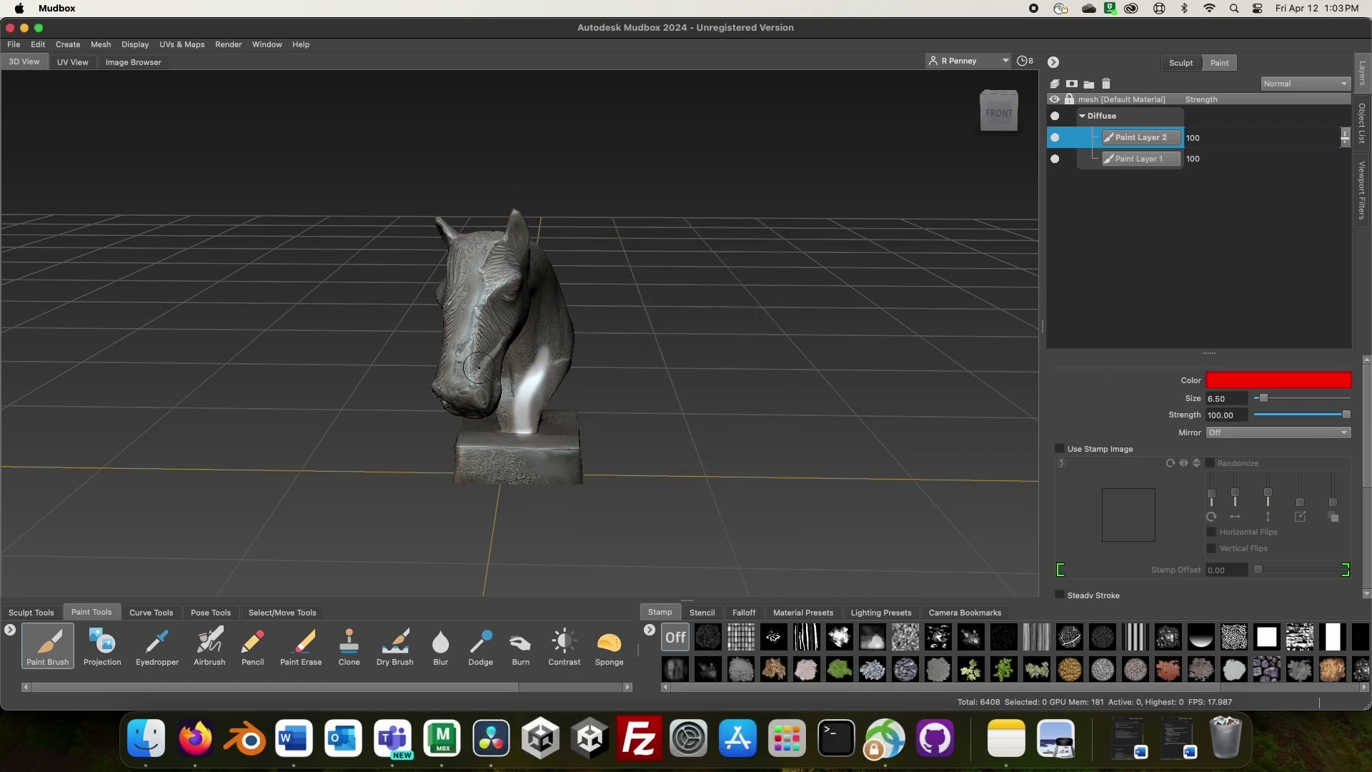
{"action": "mouse_move", "coordinate": [467, 369]}
{"action": "left_mouse_down"}
{"action": "mouse_move", "coordinate": [450, 373]}
{"action": "mouse_move", "coordinate": [458, 387]}
{"action": "left_mouse_up"}
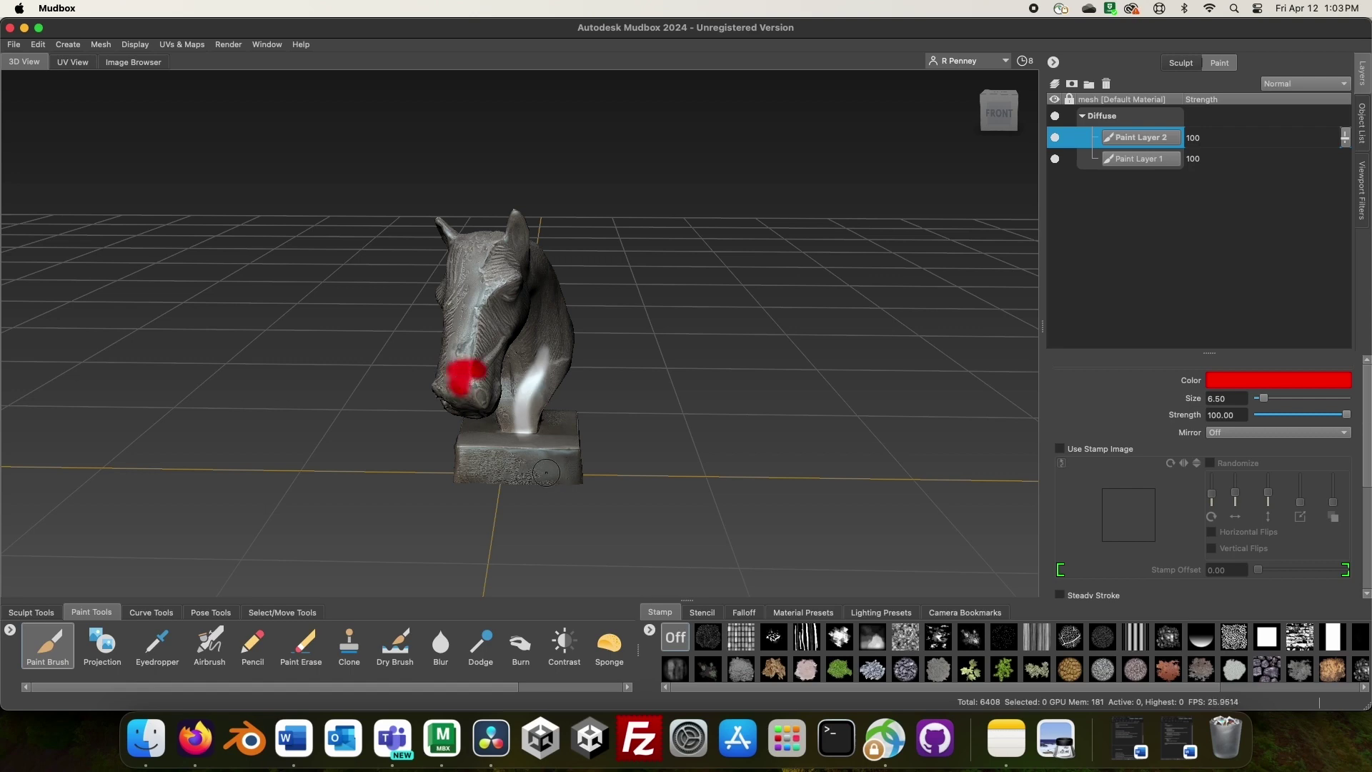
{"action": "mouse_move", "coordinate": [547, 473]}
{"action": "left_mouse_down"}
{"action": "mouse_move", "coordinate": [564, 461]}
{"action": "mouse_move", "coordinate": [557, 475]}
{"action": "left_mouse_up"}
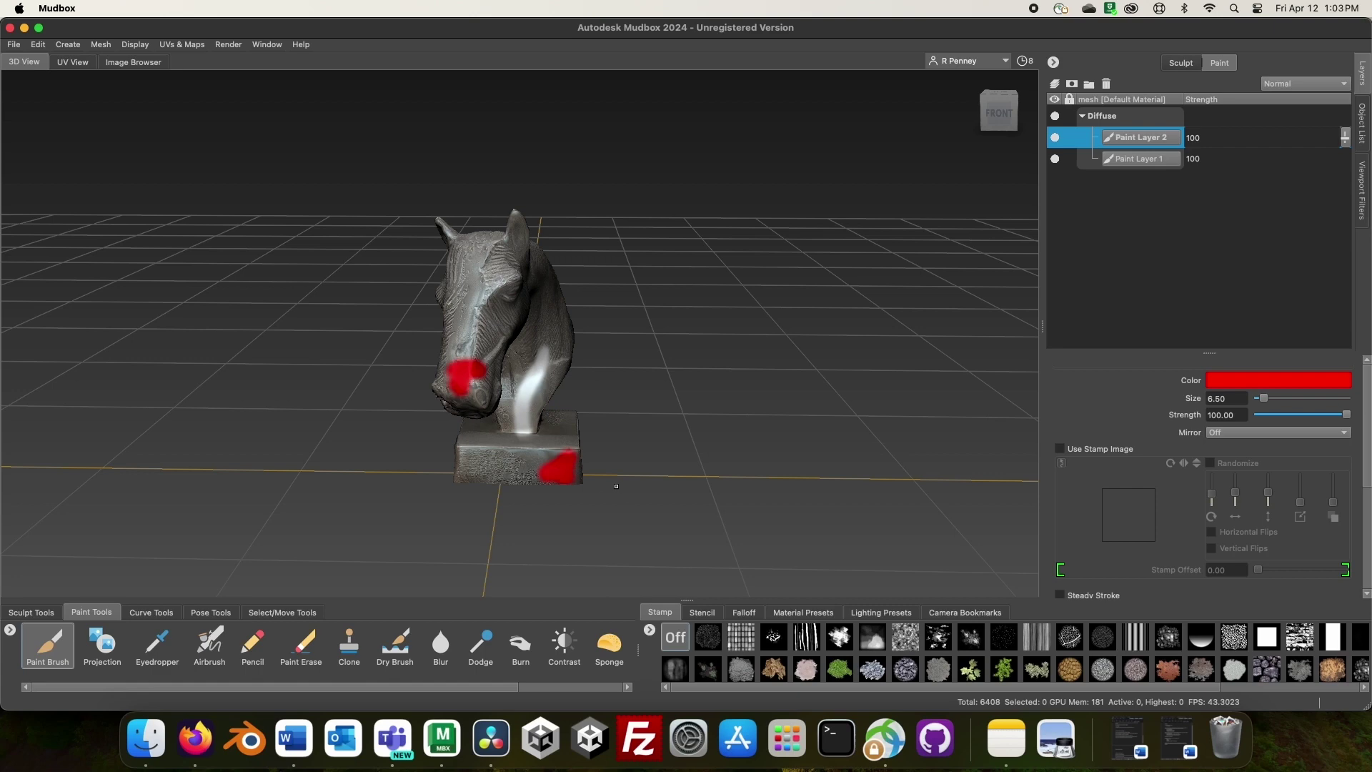
- Paint red with the round speckled stamp across the base's front and with the woven grid stamp on the neck
{"action": "left_click", "coordinate": [716, 637]}
{"action": "left_click_drag", "start_coordinate": [491, 454], "coordinate": [511, 472]}
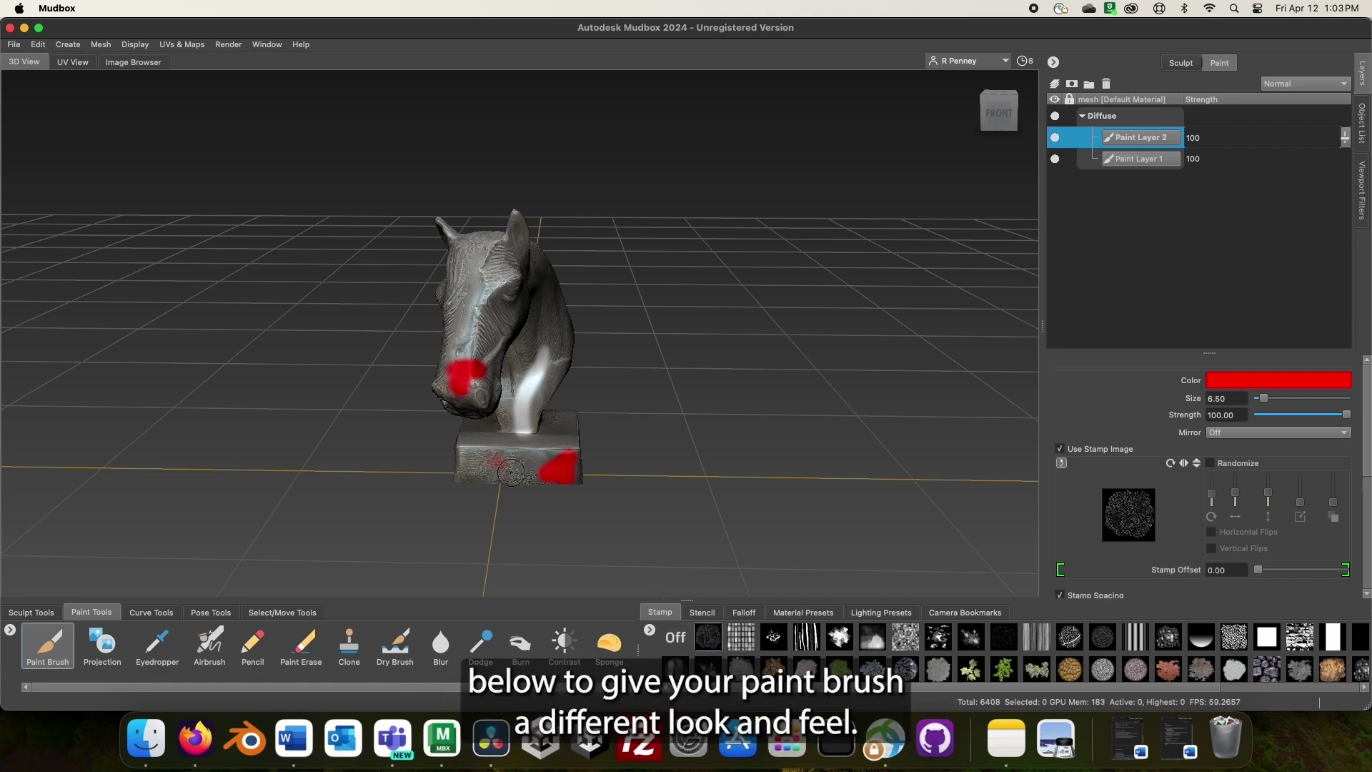
{"action": "scroll", "coordinate": [508, 469], "scroll_direction": "up", "scroll_amount": 3}
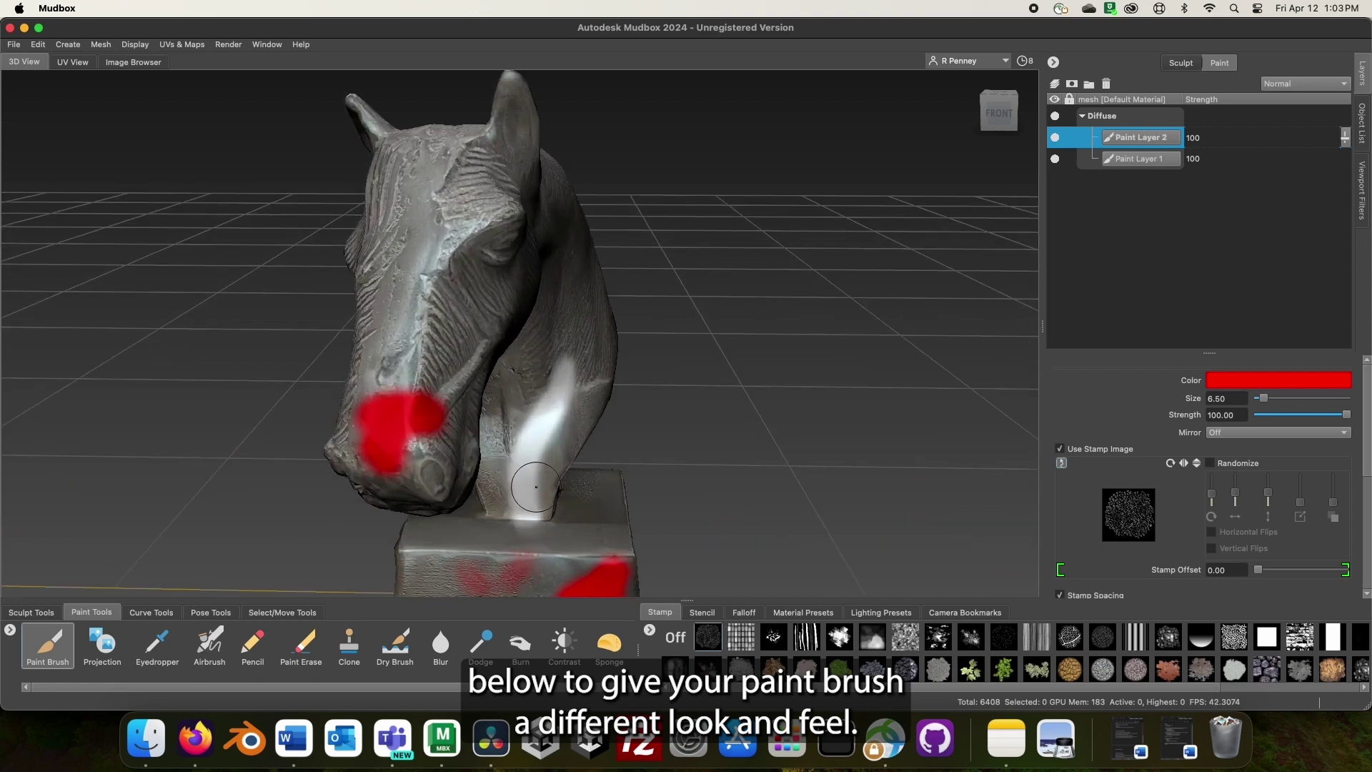
{"action": "scroll", "coordinate": [531, 484], "scroll_direction": "up", "scroll_amount": 4}
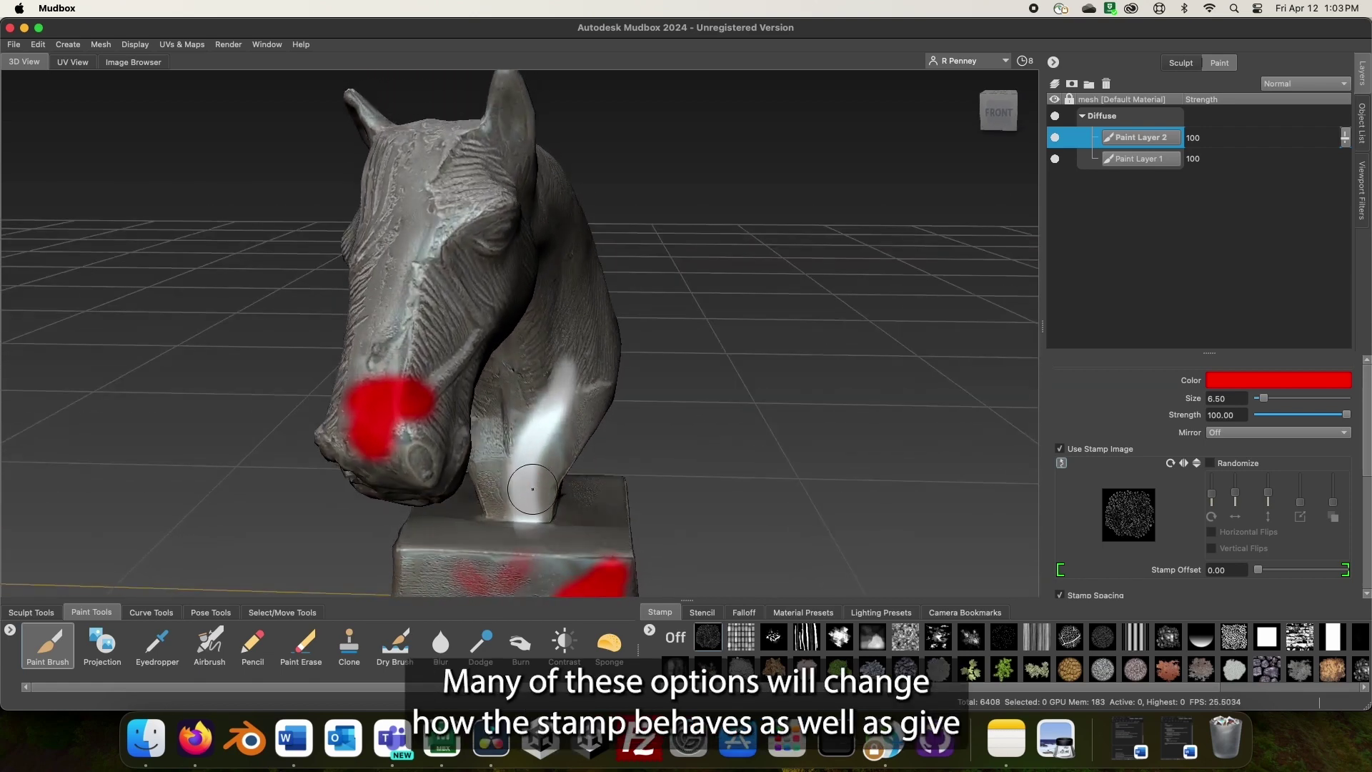
{"action": "middle_click_drag", "start_coordinate": [532, 489], "coordinate": [549, 410], "text": "alt"}
{"action": "scroll", "coordinate": [501, 451], "scroll_direction": "up", "scroll_amount": 5}
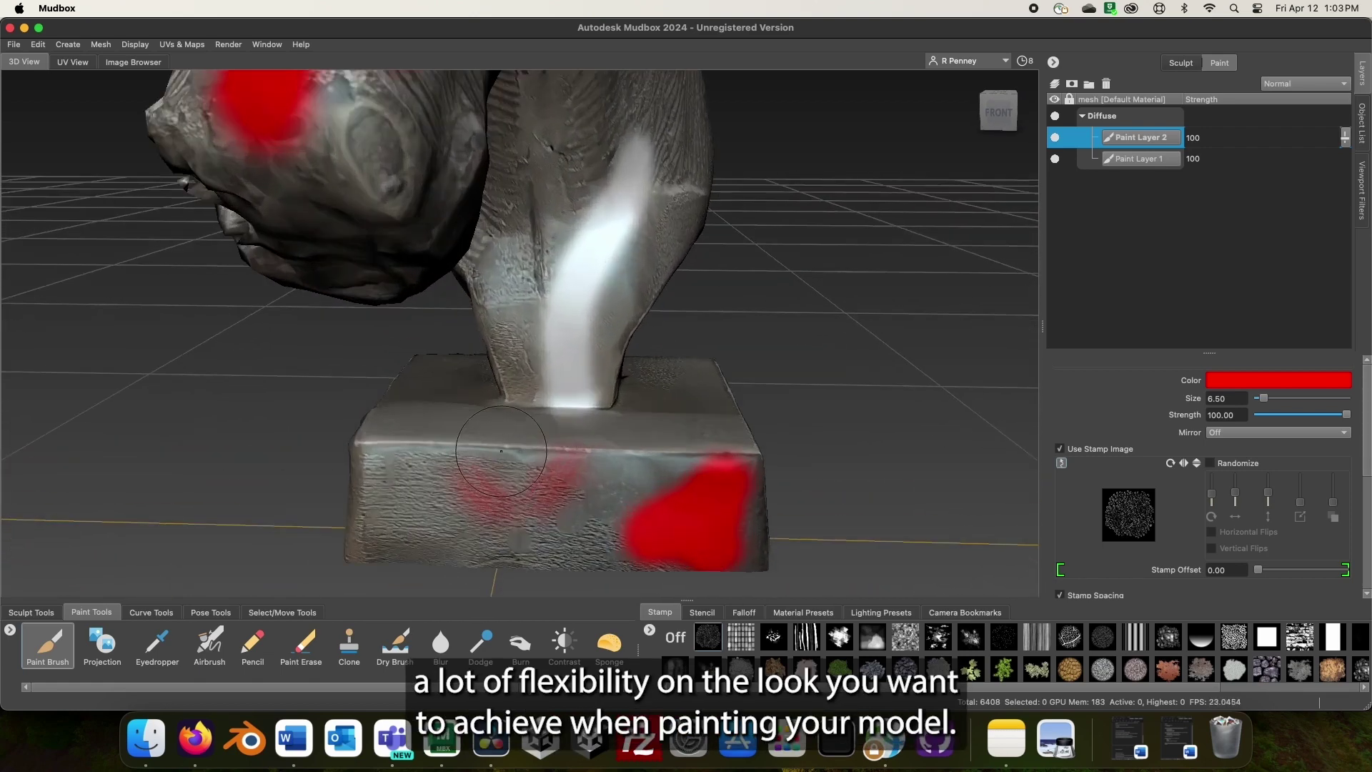
{"action": "mouse_move", "coordinate": [501, 451]}
{"action": "left_mouse_down"}
{"action": "mouse_move", "coordinate": [464, 493]}
{"action": "mouse_move", "coordinate": [379, 512]}
{"action": "left_mouse_up"}
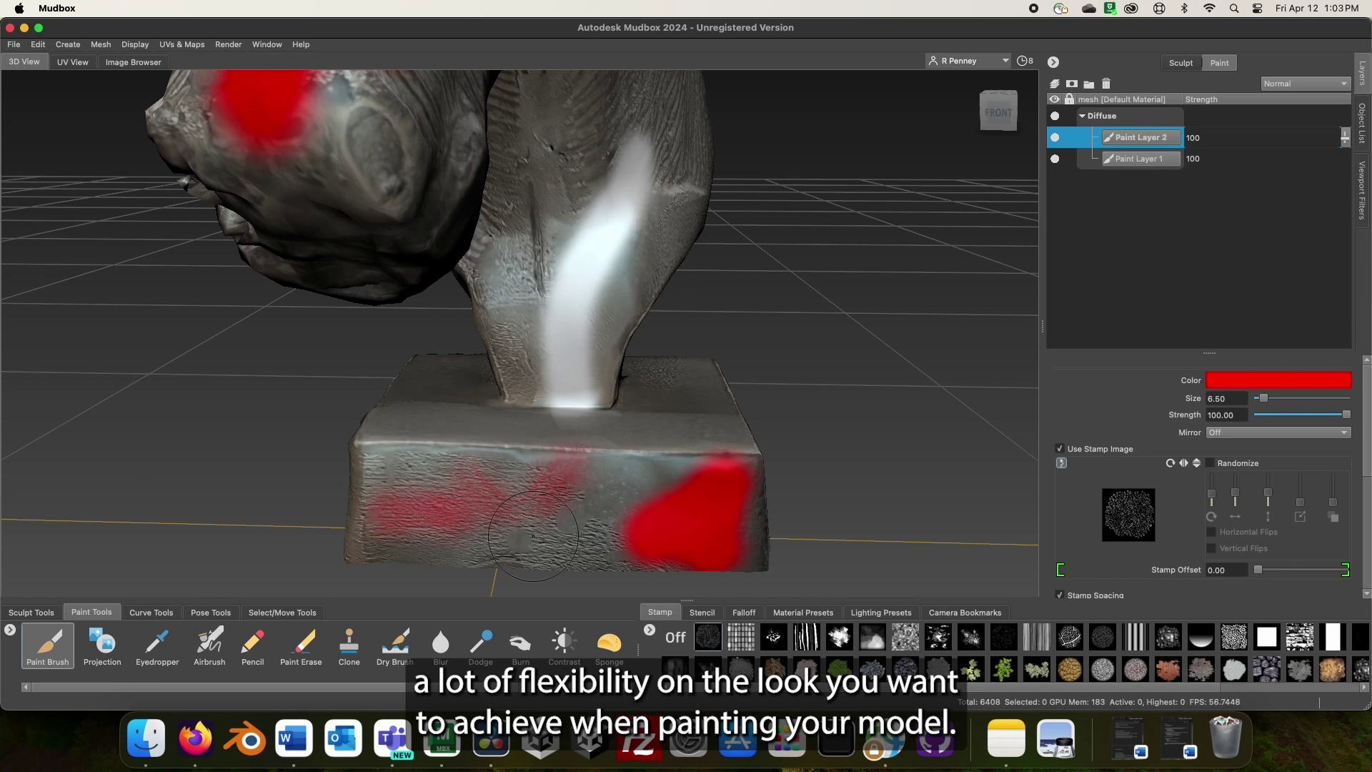
{"action": "left_click", "coordinate": [741, 636]}
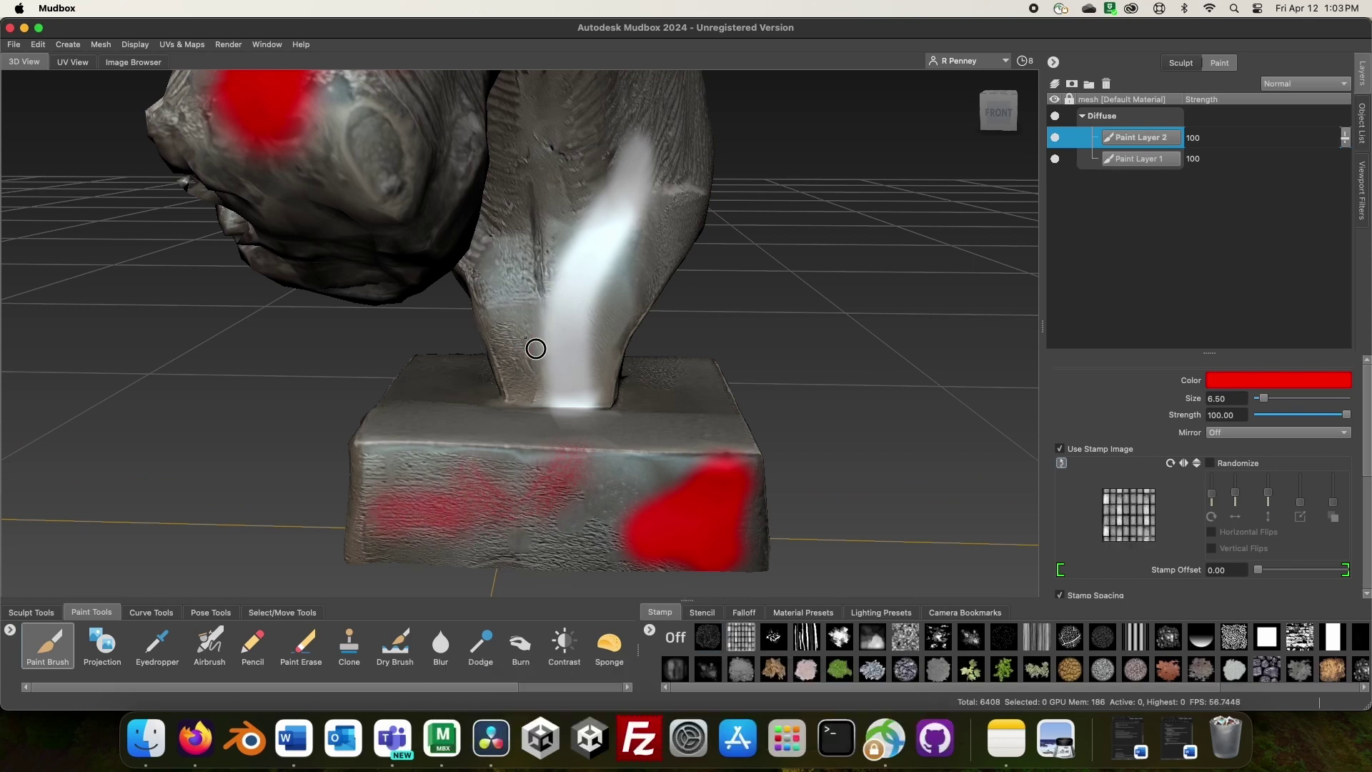
{"action": "mouse_move", "coordinate": [535, 349]}
{"action": "left_mouse_down"}
{"action": "mouse_move", "coordinate": [604, 281]}
{"action": "mouse_move", "coordinate": [543, 232]}
{"action": "mouse_move", "coordinate": [506, 266]}
{"action": "left_mouse_up"}
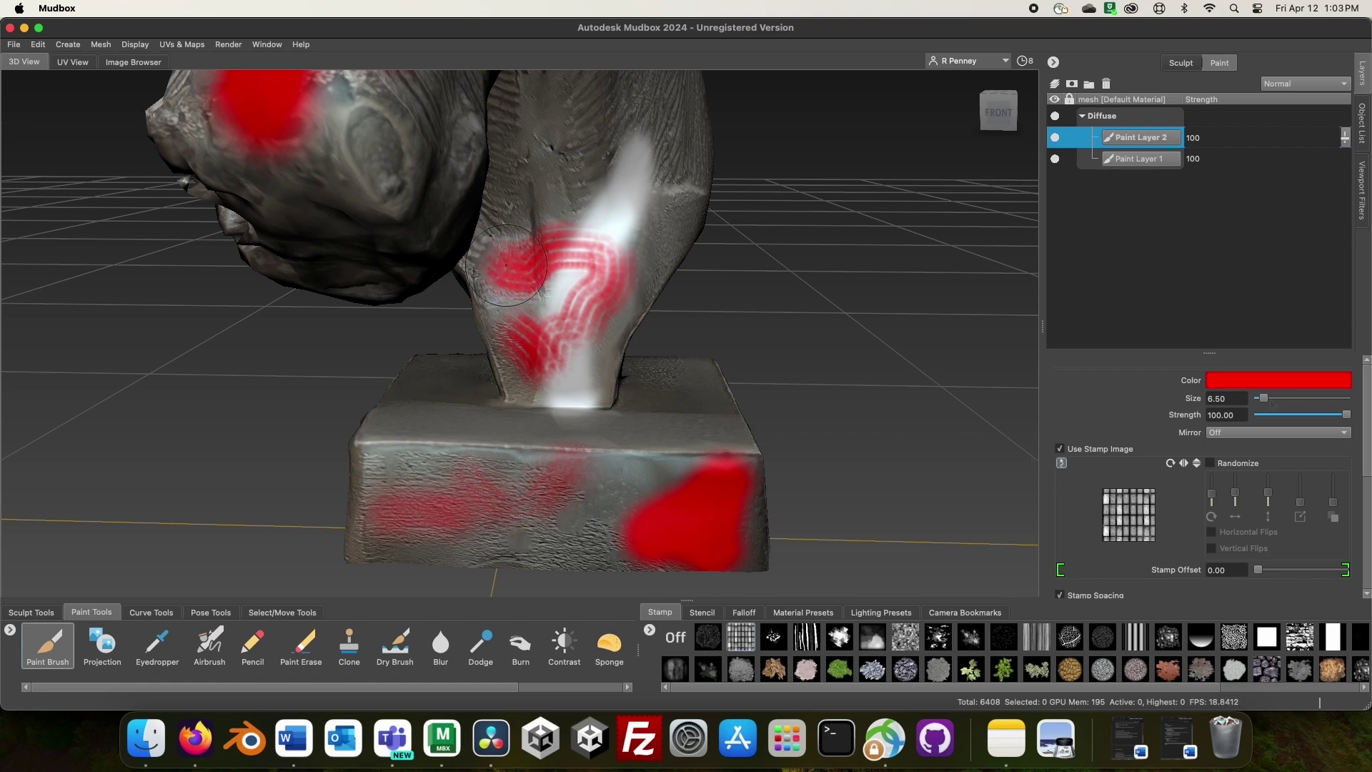
- Apply the dotted streaks stencil and paint red through it from the lower neck onto the base
{"action": "left_click", "coordinate": [704, 614]}
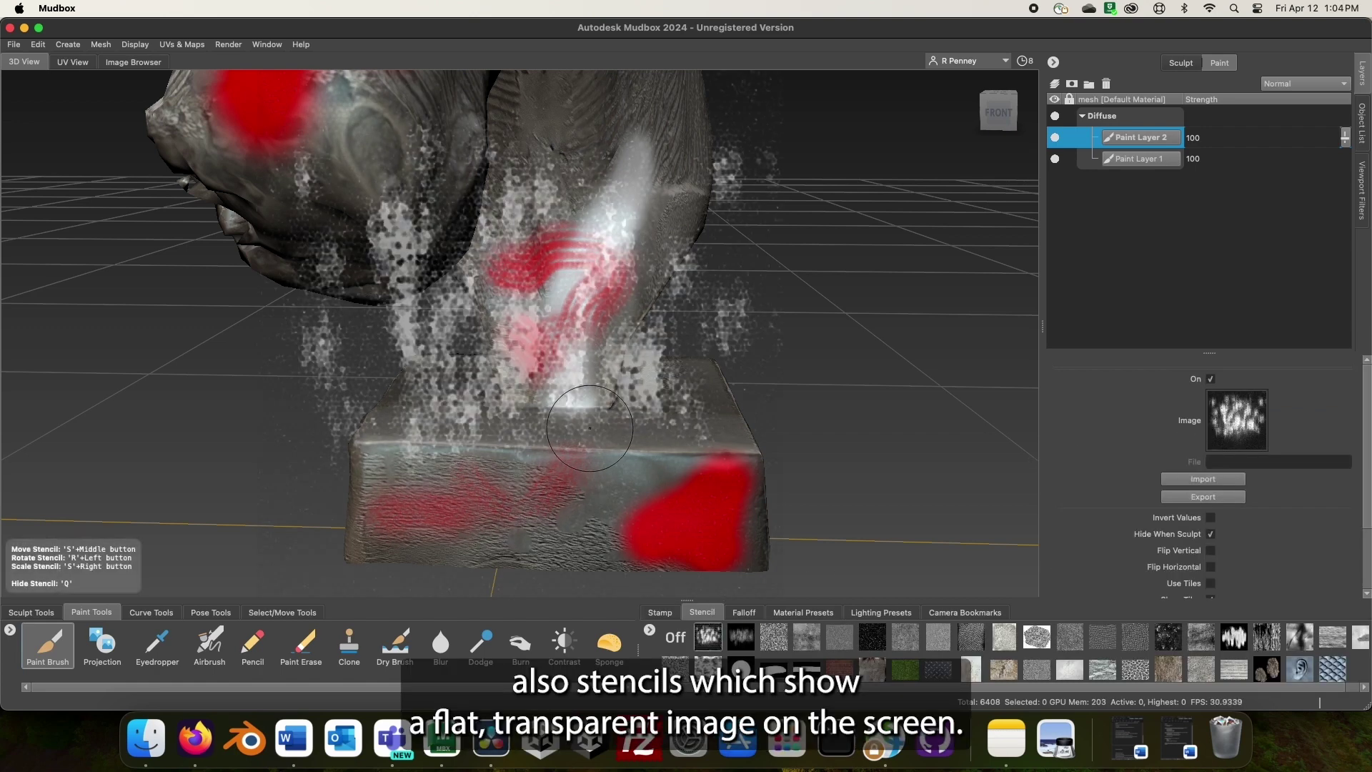
{"action": "scroll", "coordinate": [590, 428], "scroll_direction": "down", "scroll_amount": 2}
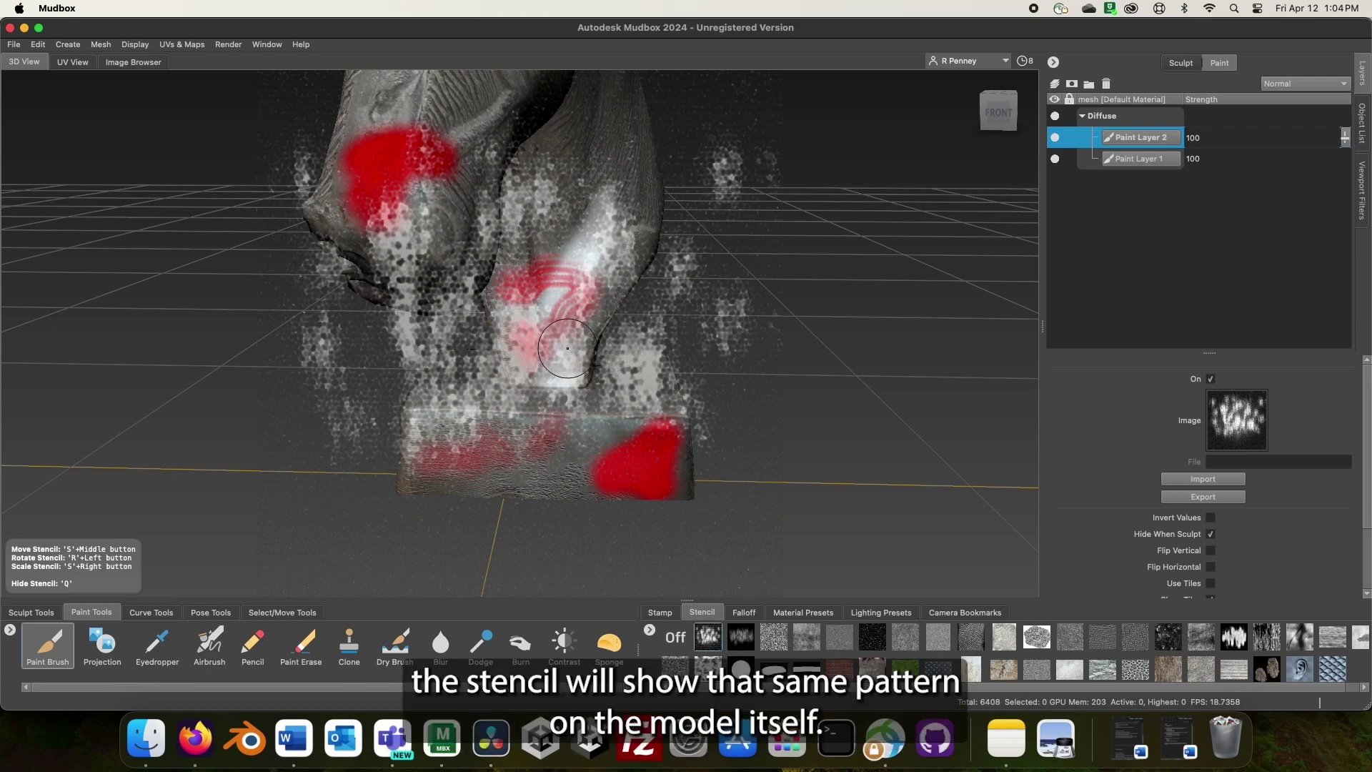
{"action": "mouse_move", "coordinate": [568, 348]}
{"action": "left_mouse_down"}
{"action": "mouse_move", "coordinate": [572, 386]}
{"action": "mouse_move", "coordinate": [613, 426]}
{"action": "left_mouse_up"}
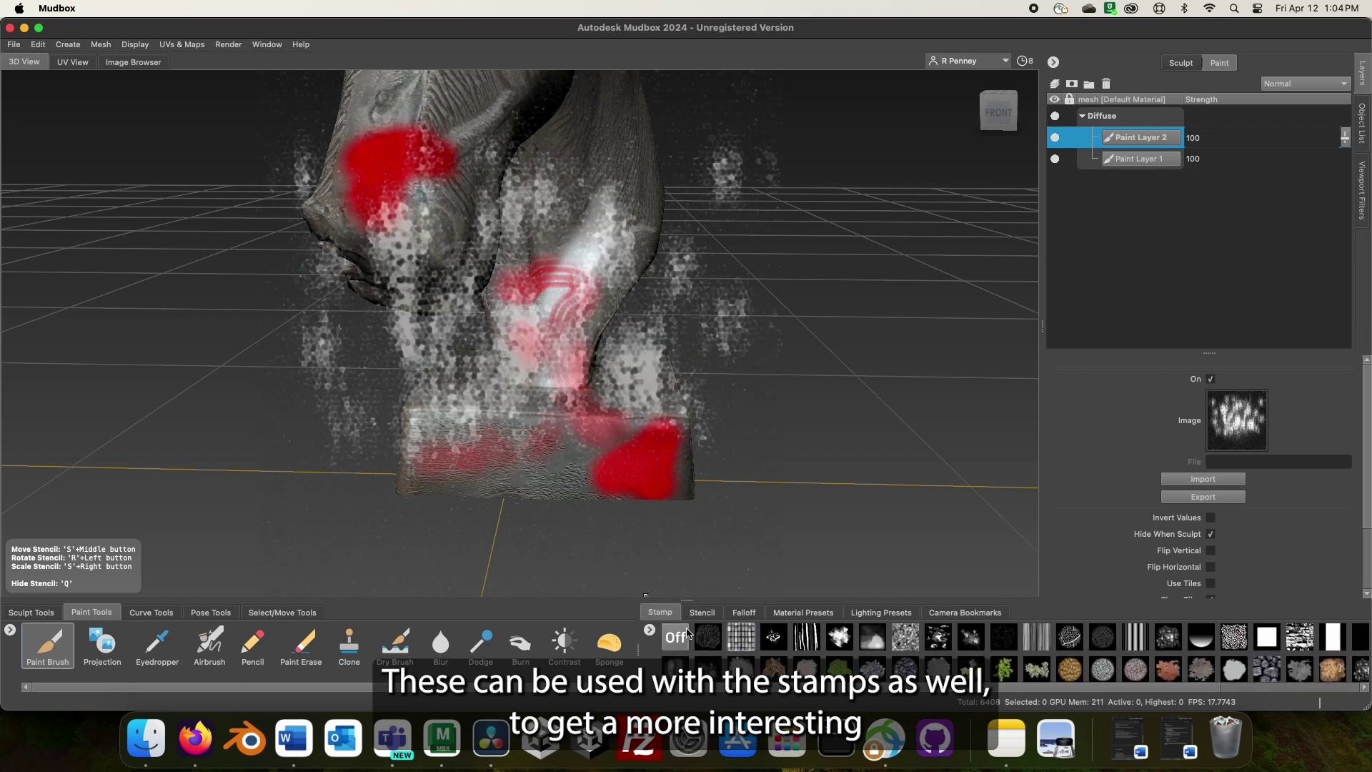
- Set the brush color to green and paint through the stencil on the front and side of the neck, without a stamp
{"action": "left_click", "coordinate": [705, 614]}
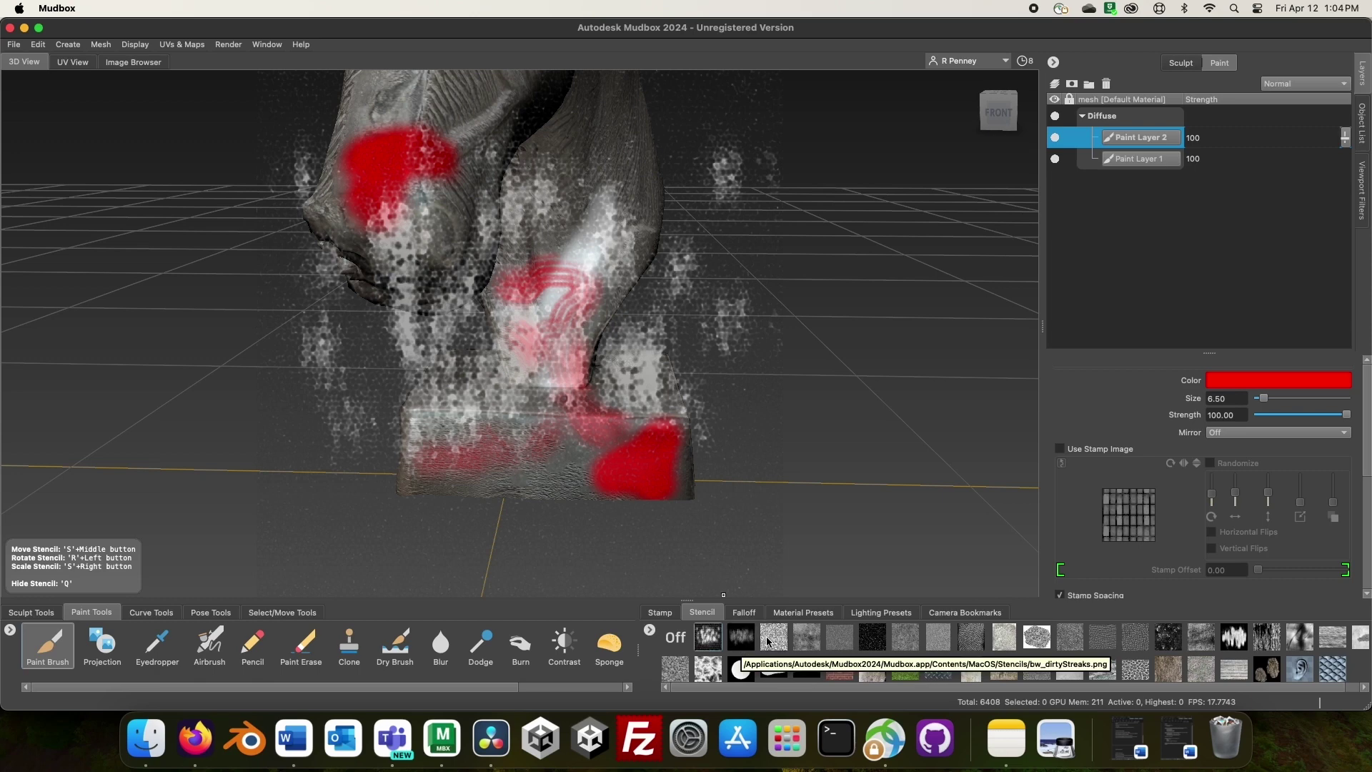
{"action": "left_click", "coordinate": [1237, 381]}
{"action": "left_click", "coordinate": [714, 247]}
{"action": "left_click", "coordinate": [755, 575]}
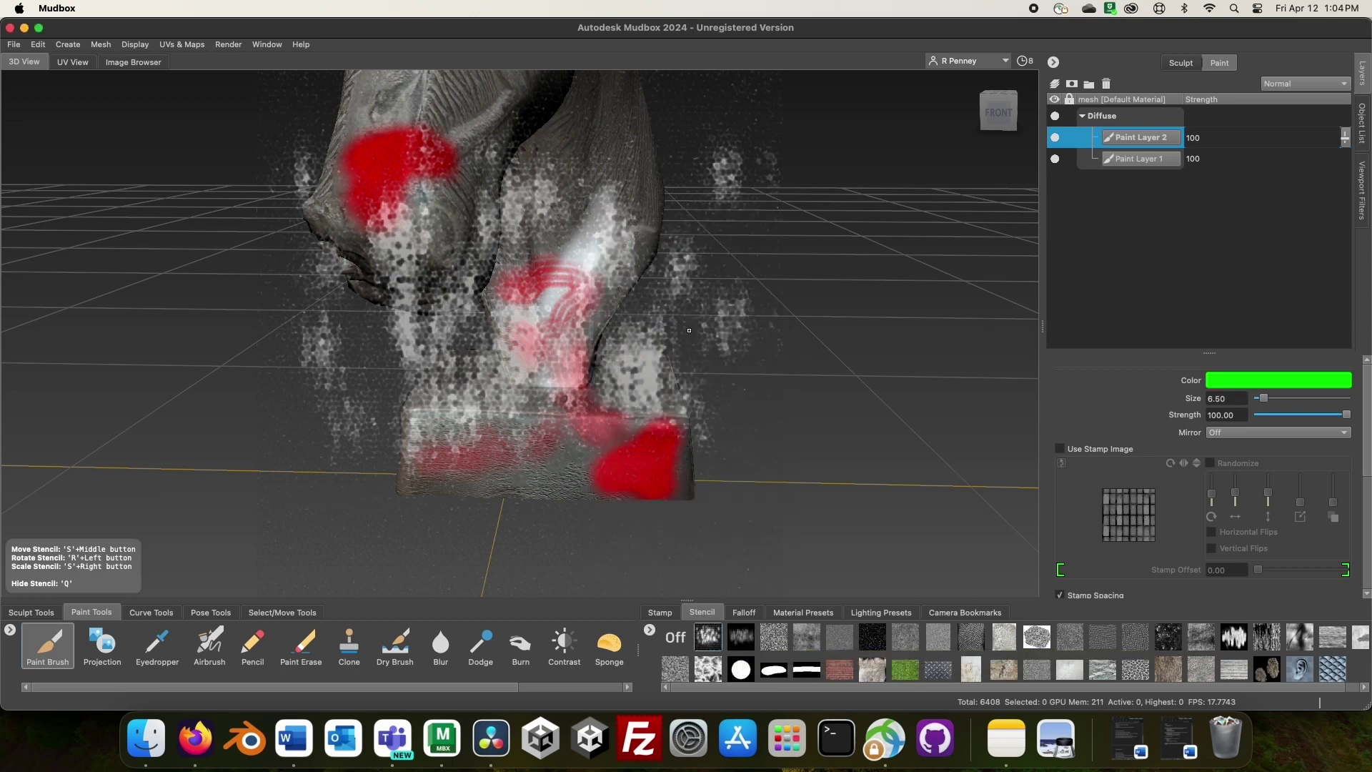
{"action": "key", "text": "q"}
{"action": "mouse_move", "coordinate": [603, 251]}
{"action": "left_mouse_down"}
{"action": "mouse_move", "coordinate": [603, 205]}
{"action": "mouse_move", "coordinate": [572, 188]}
{"action": "left_mouse_up"}
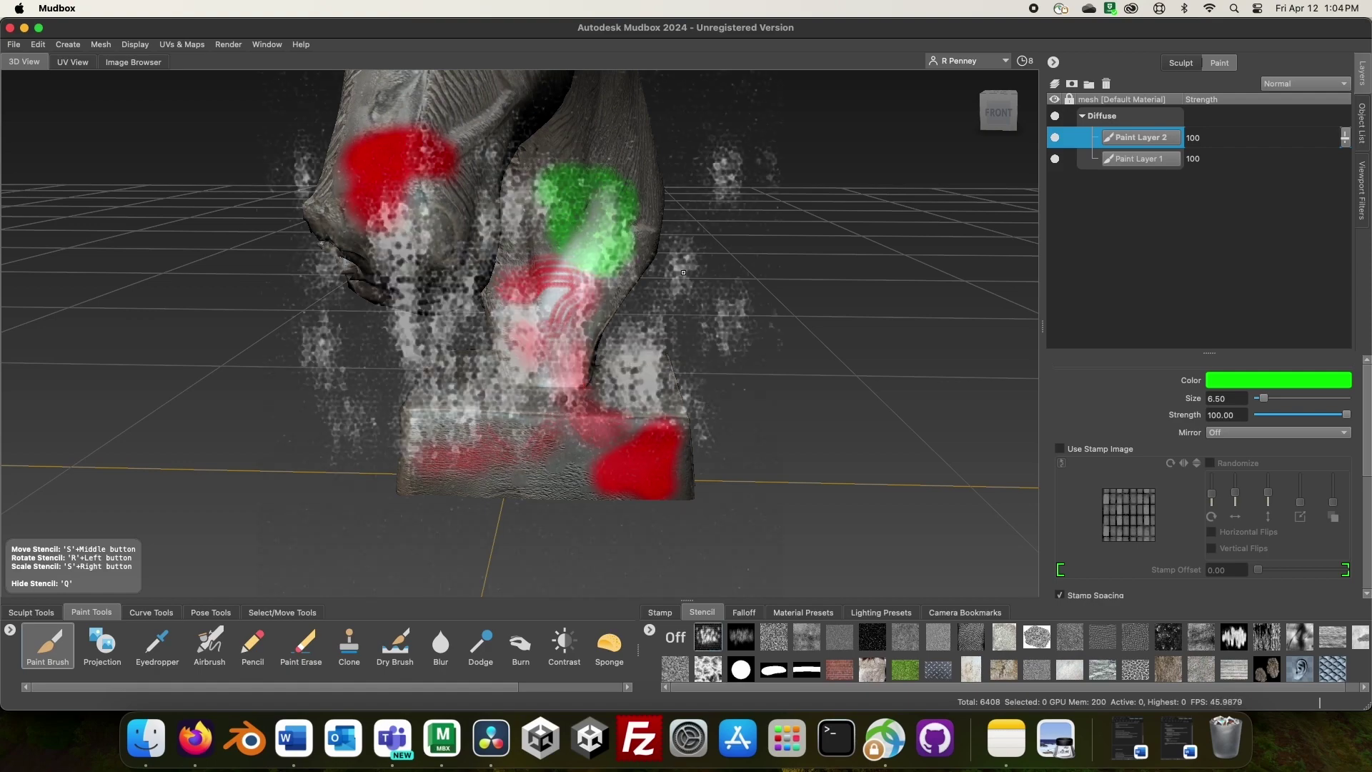
{"action": "mouse_move", "coordinate": [716, 288]}
{"action": "left_mouse_down", "text": "alt"}
{"action": "mouse_move", "coordinate": [685, 197]}
{"action": "mouse_move", "coordinate": [674, 229]}
{"action": "mouse_move", "coordinate": [693, 282]}
{"action": "left_mouse_up", "text": "alt"}
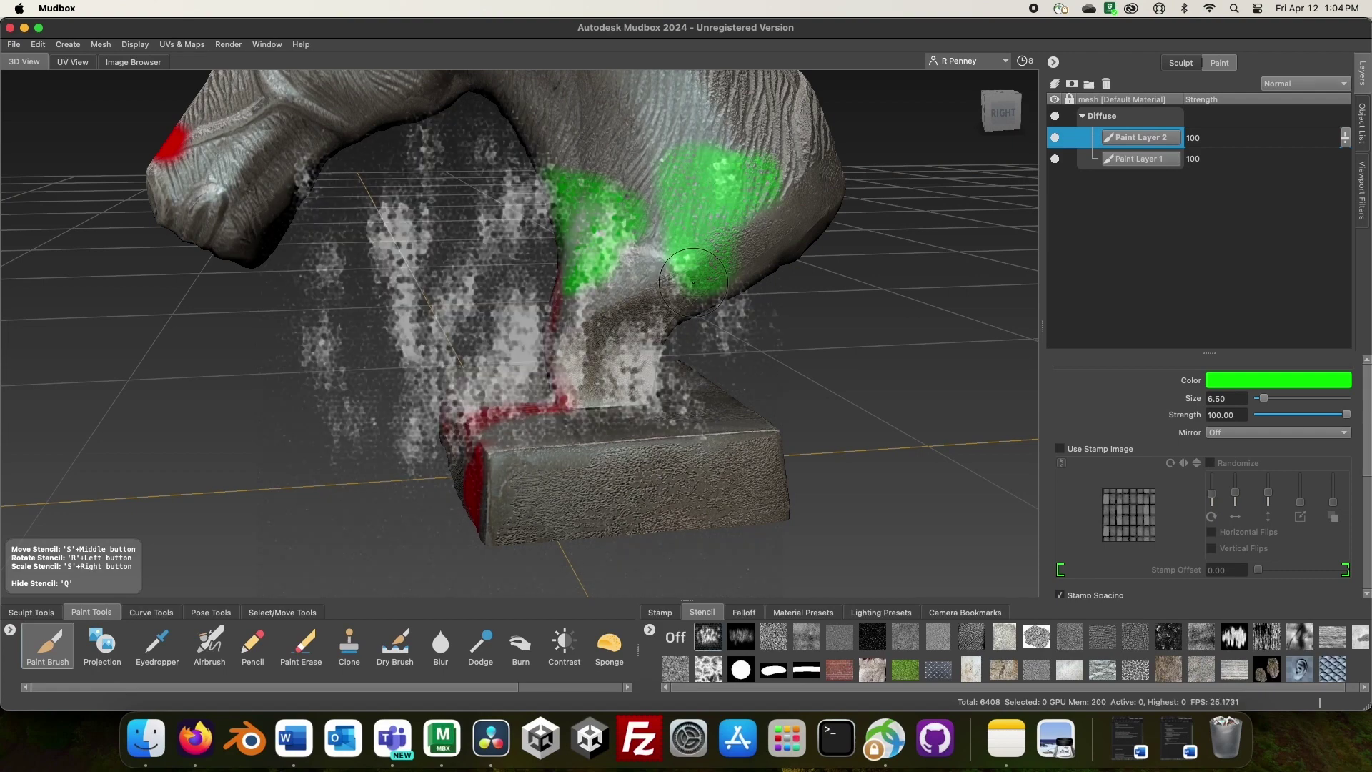
- Turn off the stencil overlay
{"action": "left_click", "coordinate": [744, 613]}
{"action": "left_click", "coordinate": [661, 613]}
{"action": "left_click", "coordinate": [676, 639]}
- Set the brush color to magenta and paint a stroke across the side of the neck with the steep first falloff
{"action": "left_click", "coordinate": [744, 612]}
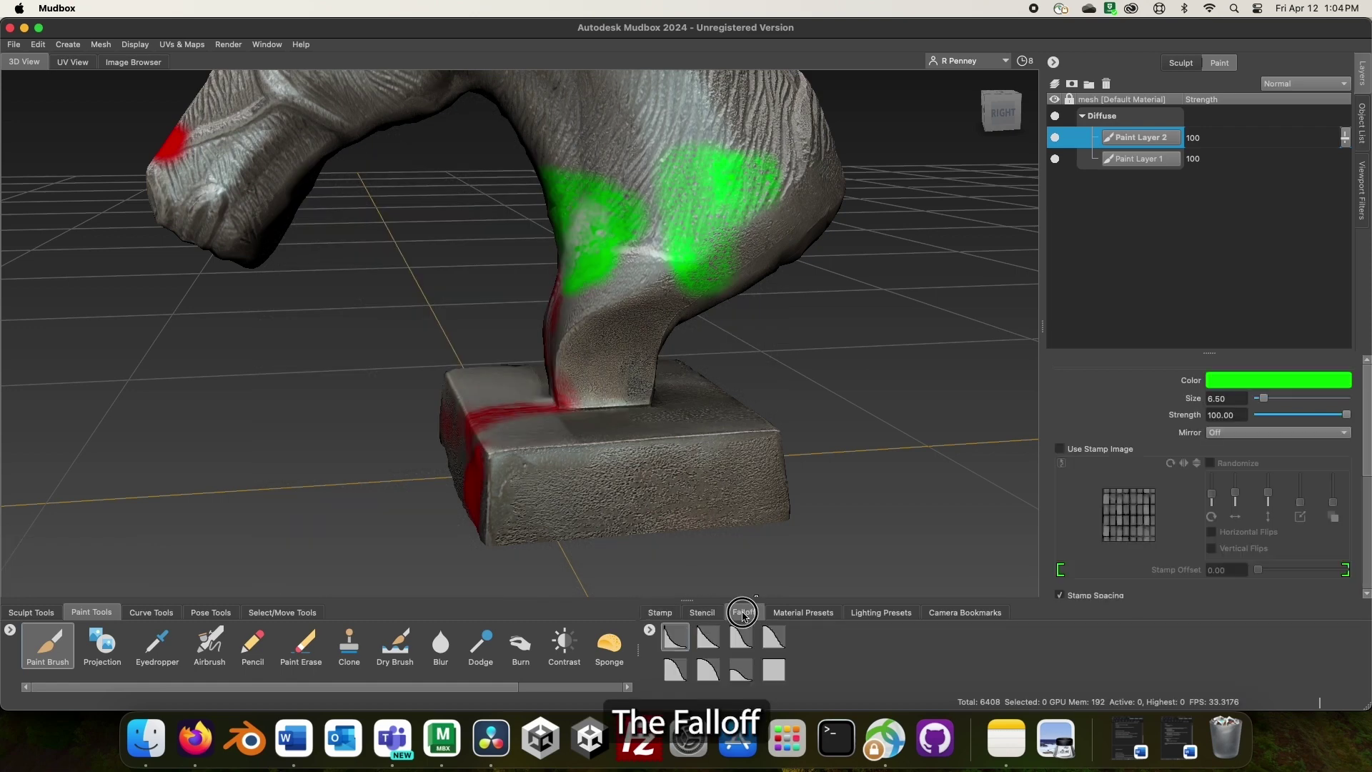
{"action": "left_click", "coordinate": [1244, 387]}
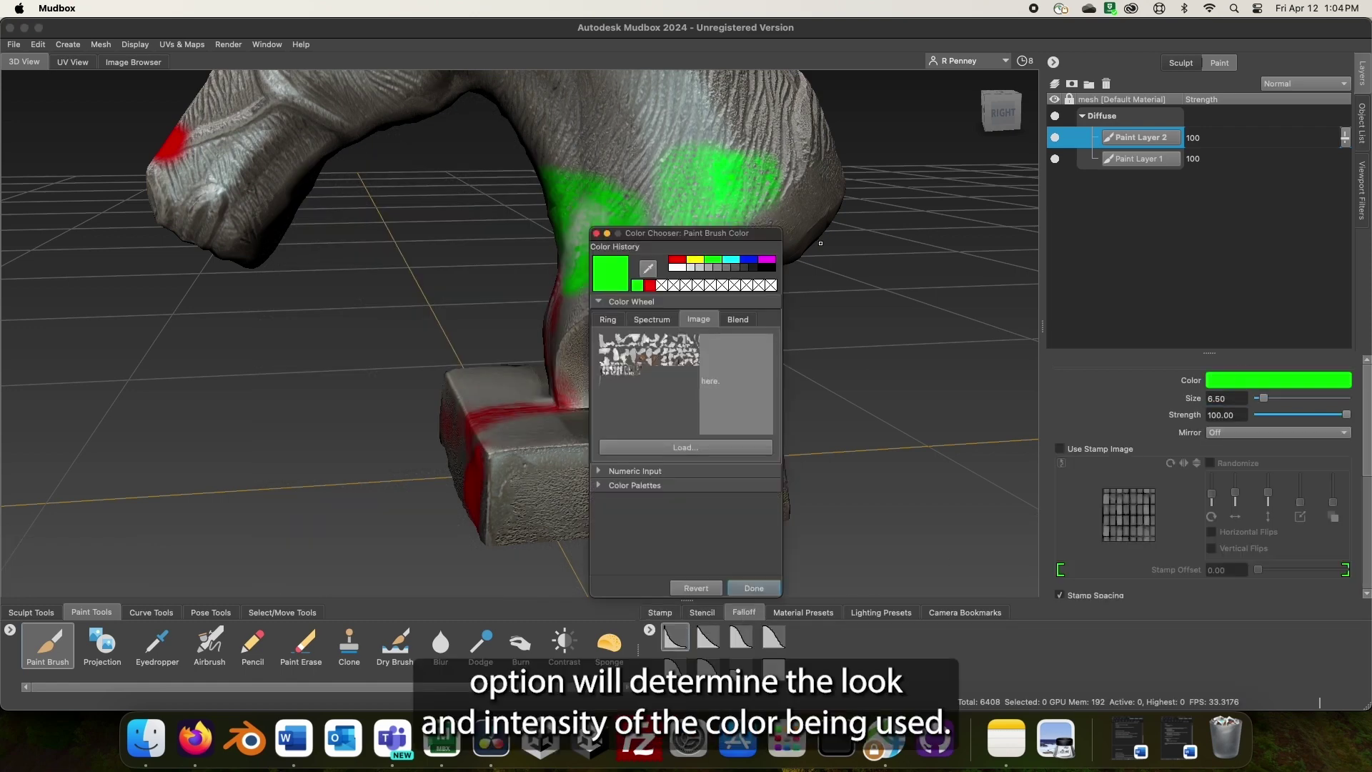
{"action": "left_click", "coordinate": [765, 261]}
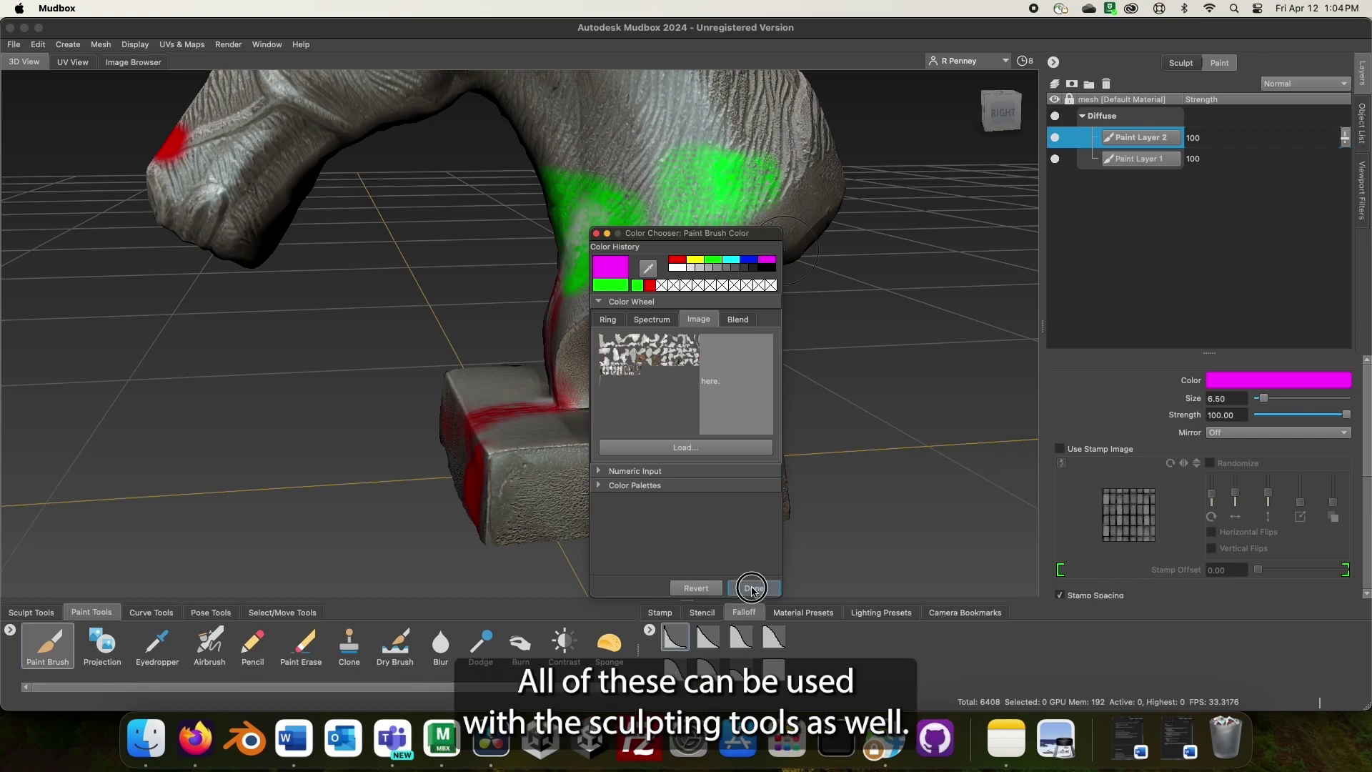
{"action": "left_click", "coordinate": [754, 588]}
{"action": "mouse_move", "coordinate": [671, 261]}
{"action": "left_mouse_down", "text": "alt"}
{"action": "mouse_move", "coordinate": [647, 255]}
{"action": "mouse_move", "coordinate": [647, 223]}
{"action": "mouse_move", "coordinate": [571, 301]}
{"action": "mouse_move", "coordinate": [575, 280]}
{"action": "mouse_move", "coordinate": [647, 272]}
{"action": "left_mouse_up", "text": "alt"}
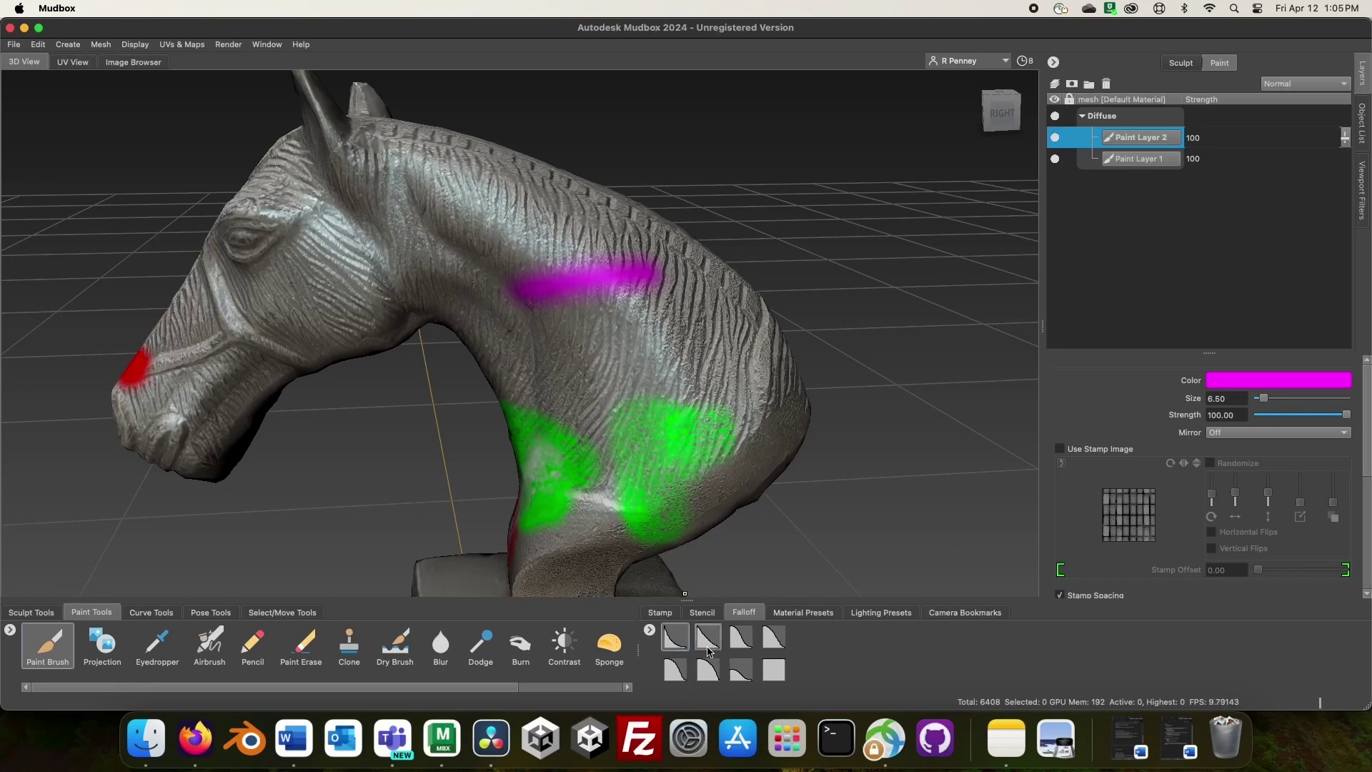
- Compare three other falloff presets, including the flat square one, by painting a separate magenta stroke on the horse with each
{"action": "left_click", "coordinate": [707, 670]}
{"action": "left_click_drag", "start_coordinate": [535, 359], "coordinate": [661, 352]}
{"action": "left_click", "coordinate": [741, 637]}
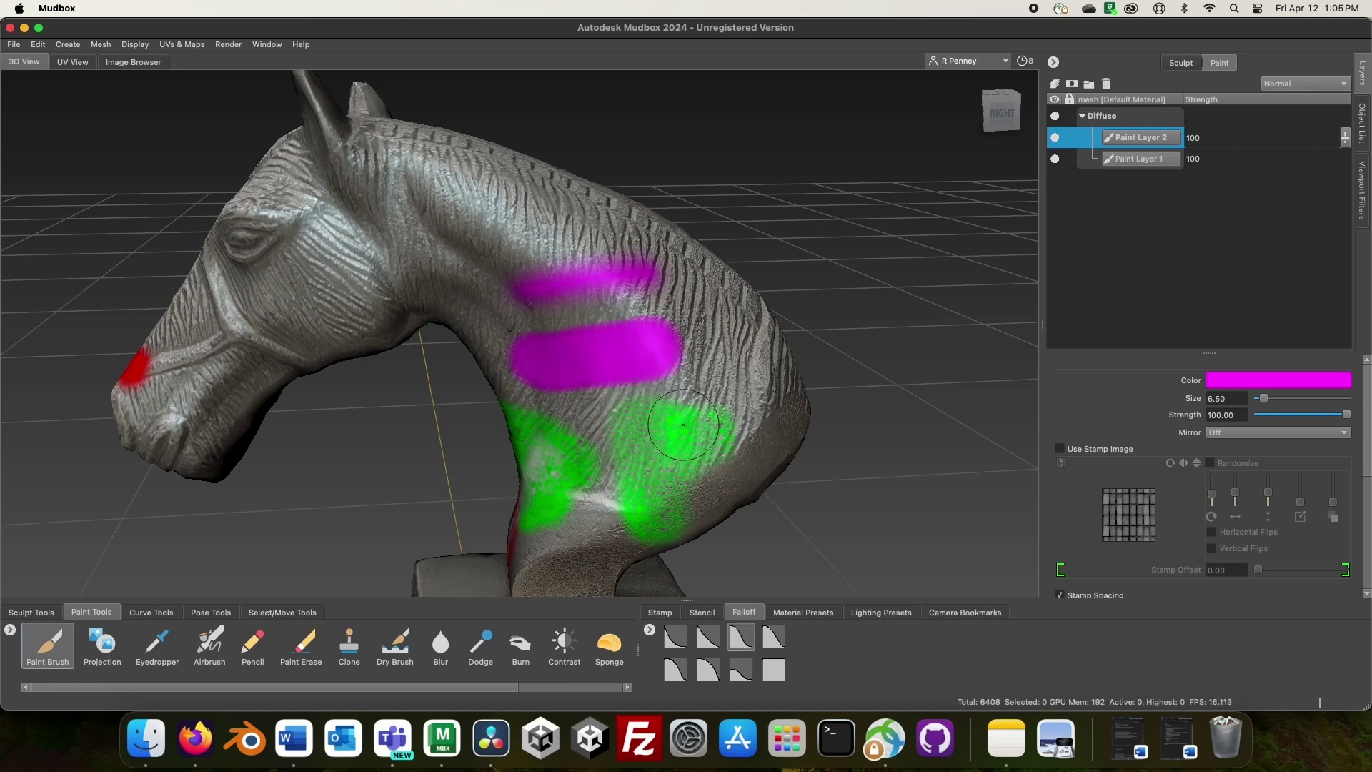
{"action": "left_click_drag", "start_coordinate": [542, 440], "coordinate": [681, 432]}
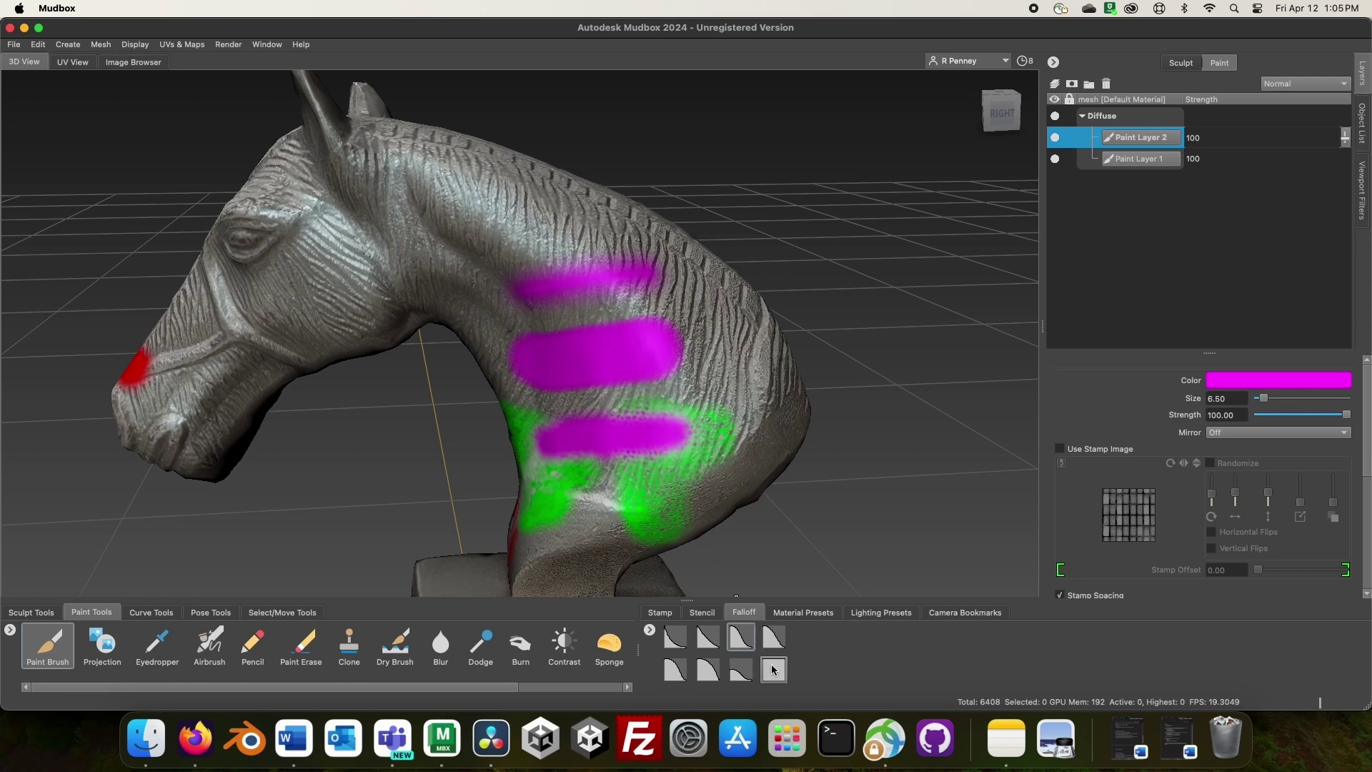
{"action": "left_click", "coordinate": [773, 670]}
{"action": "left_click_drag", "start_coordinate": [450, 214], "coordinate": [616, 208]}
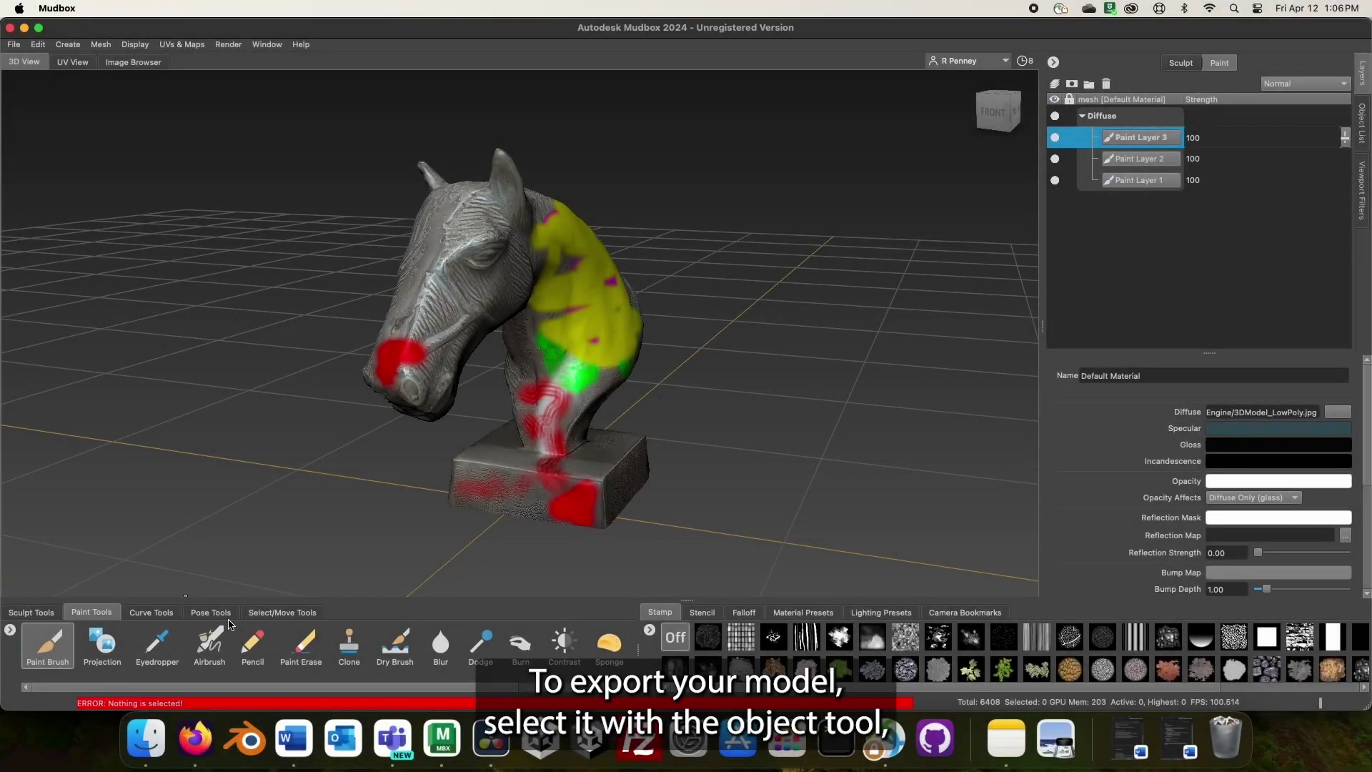
- Select the whole horse model with the Objects tool and start exporting the selection
{"action": "left_click", "coordinate": [251, 614]}
{"action": "left_click", "coordinate": [81, 648]}
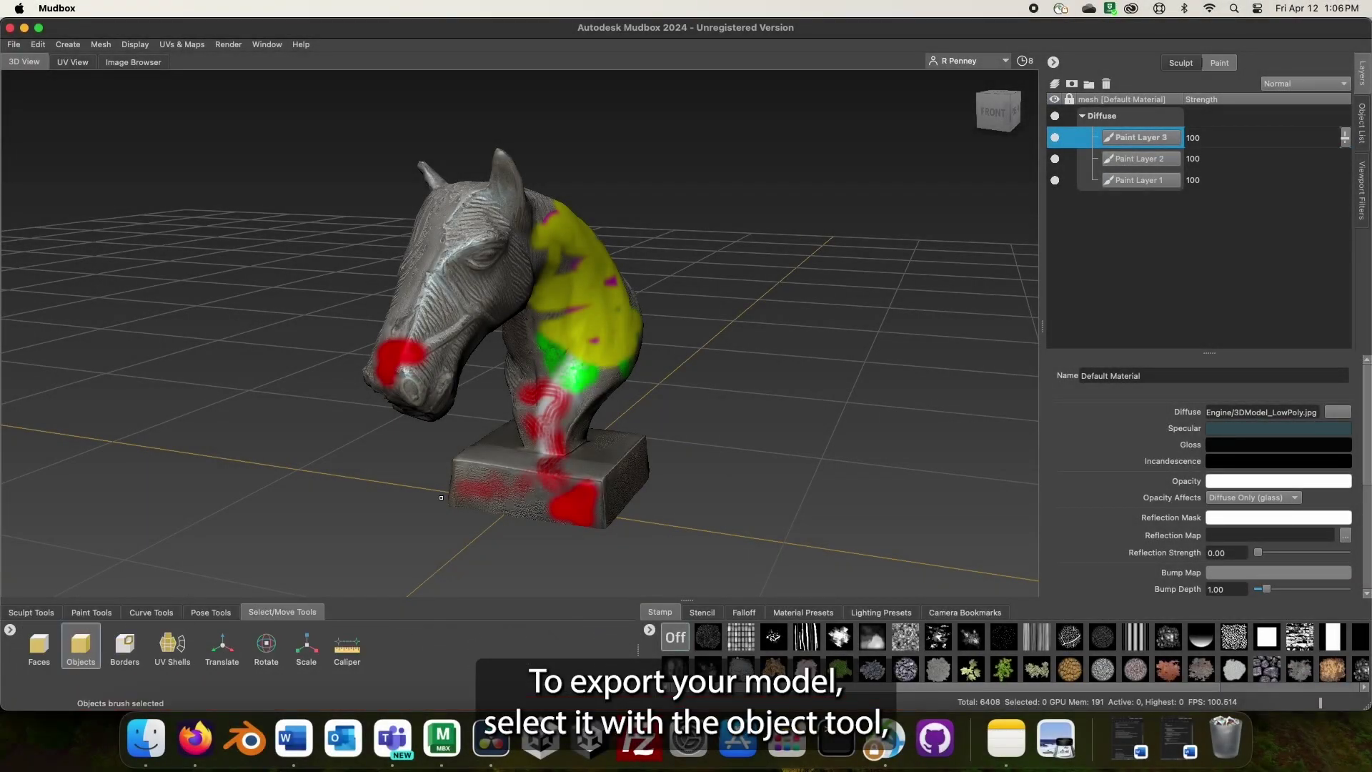
{"action": "left_click", "coordinate": [570, 369]}
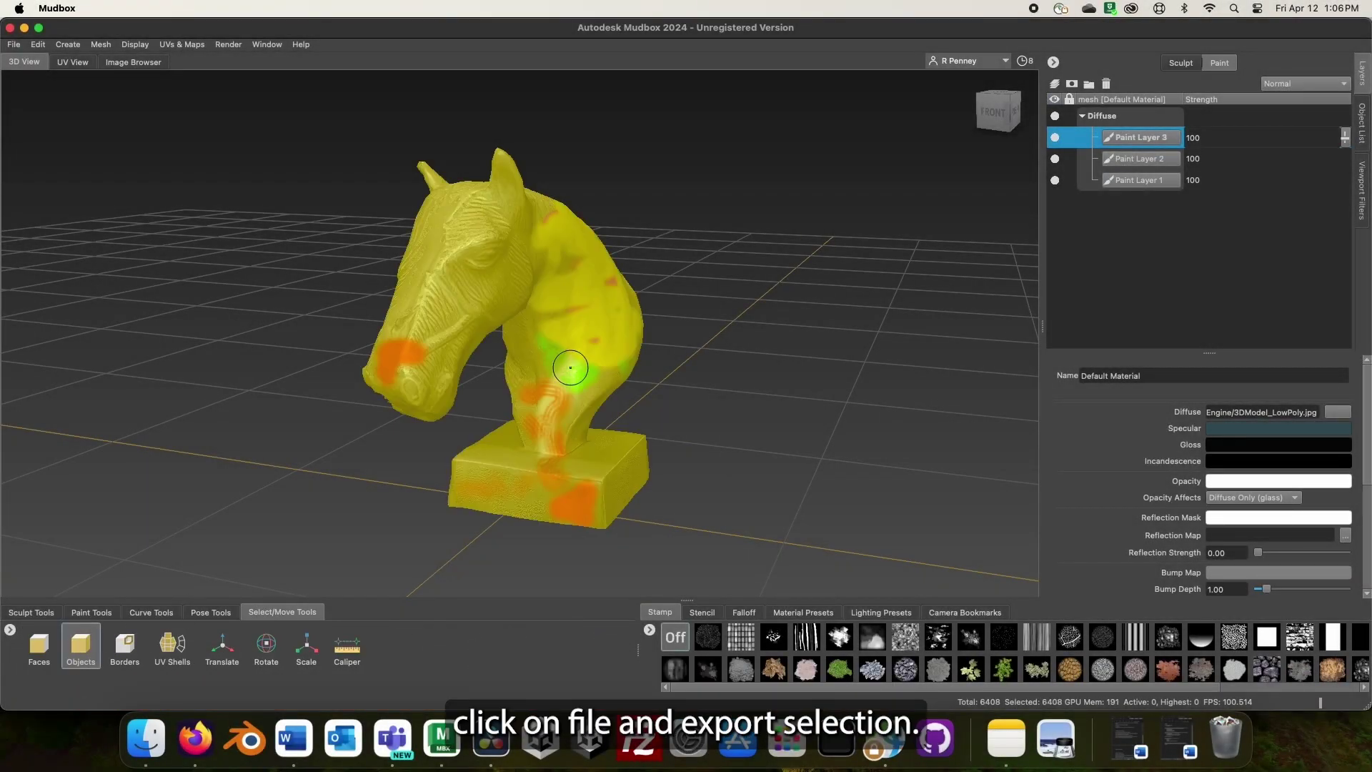
{"action": "left_click", "coordinate": [12, 44]}
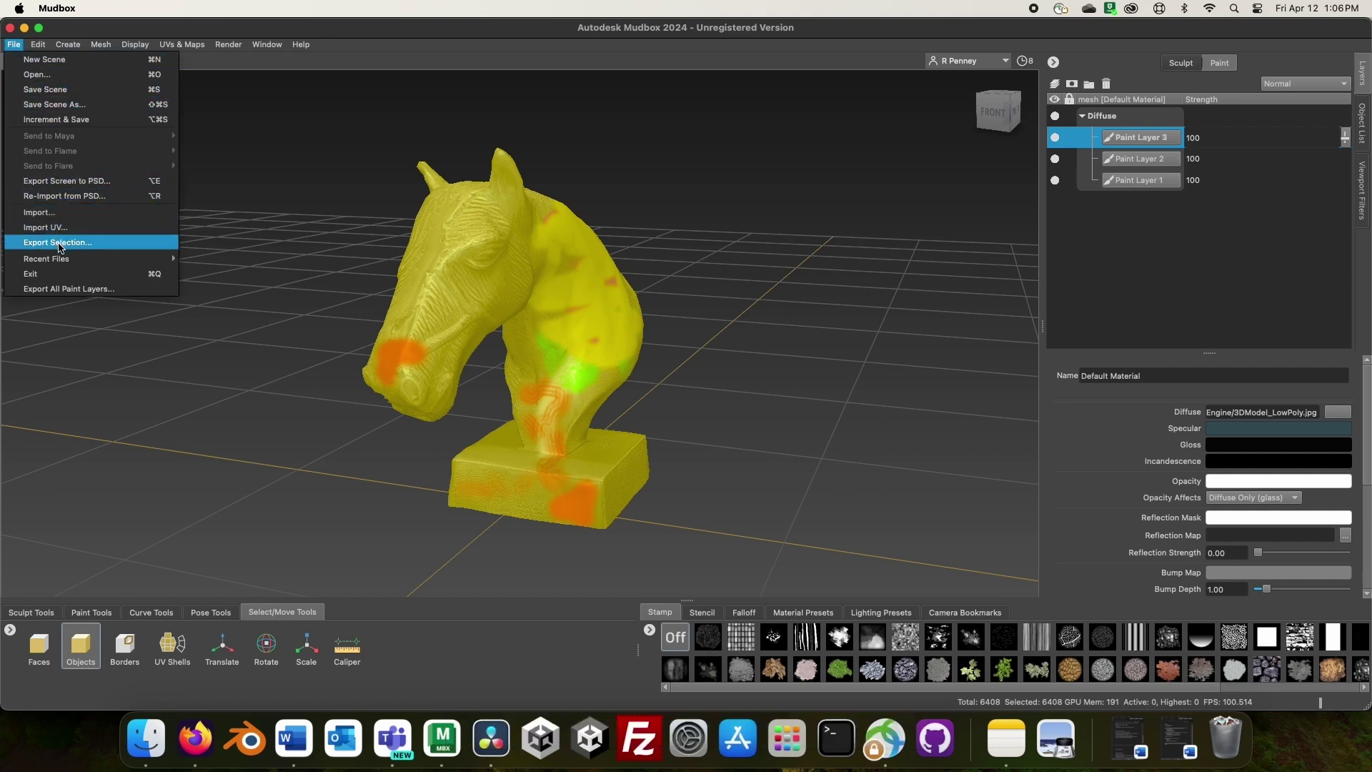
{"action": "left_click", "coordinate": [59, 244]}
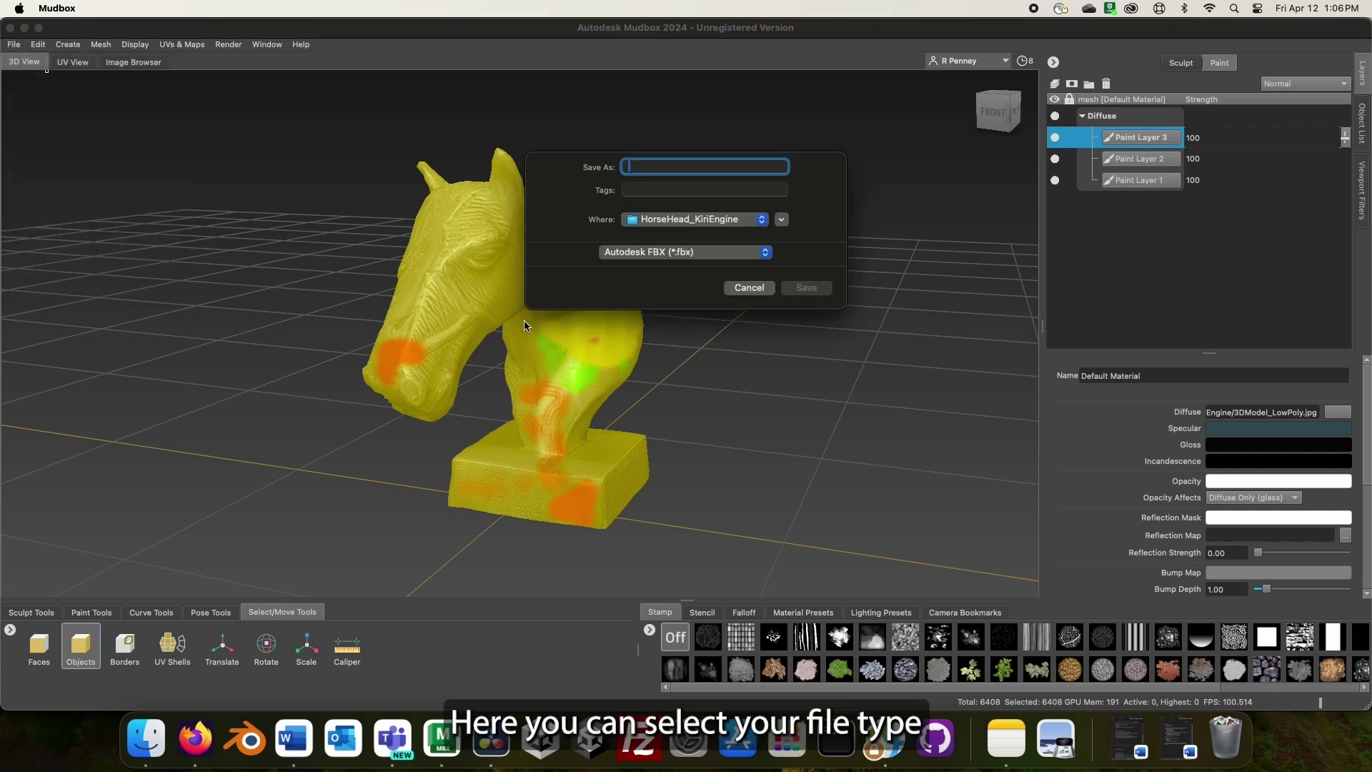
- Export the selected horse as an OBJ file named HorseHeadEdited to the Desktop
{"action": "left_click", "coordinate": [713, 253]}
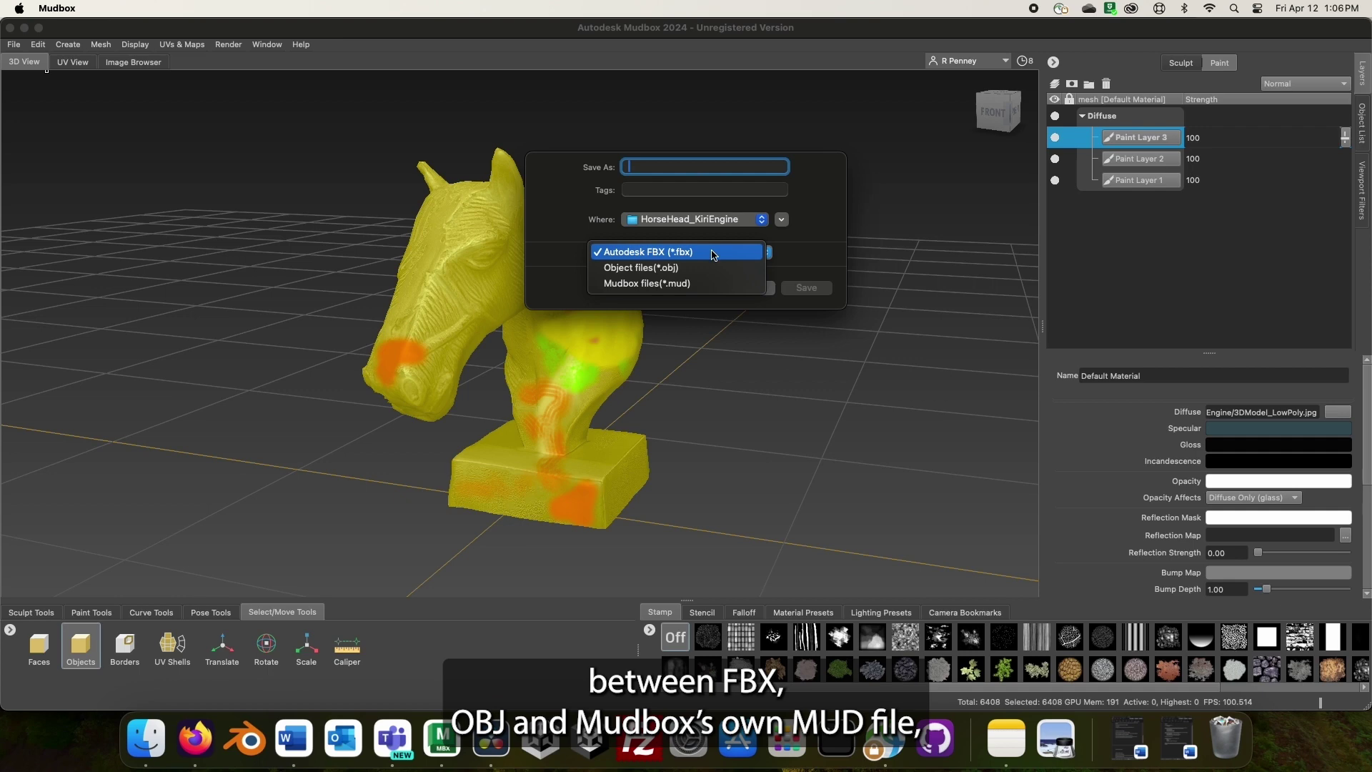
{"action": "left_click", "coordinate": [698, 267]}
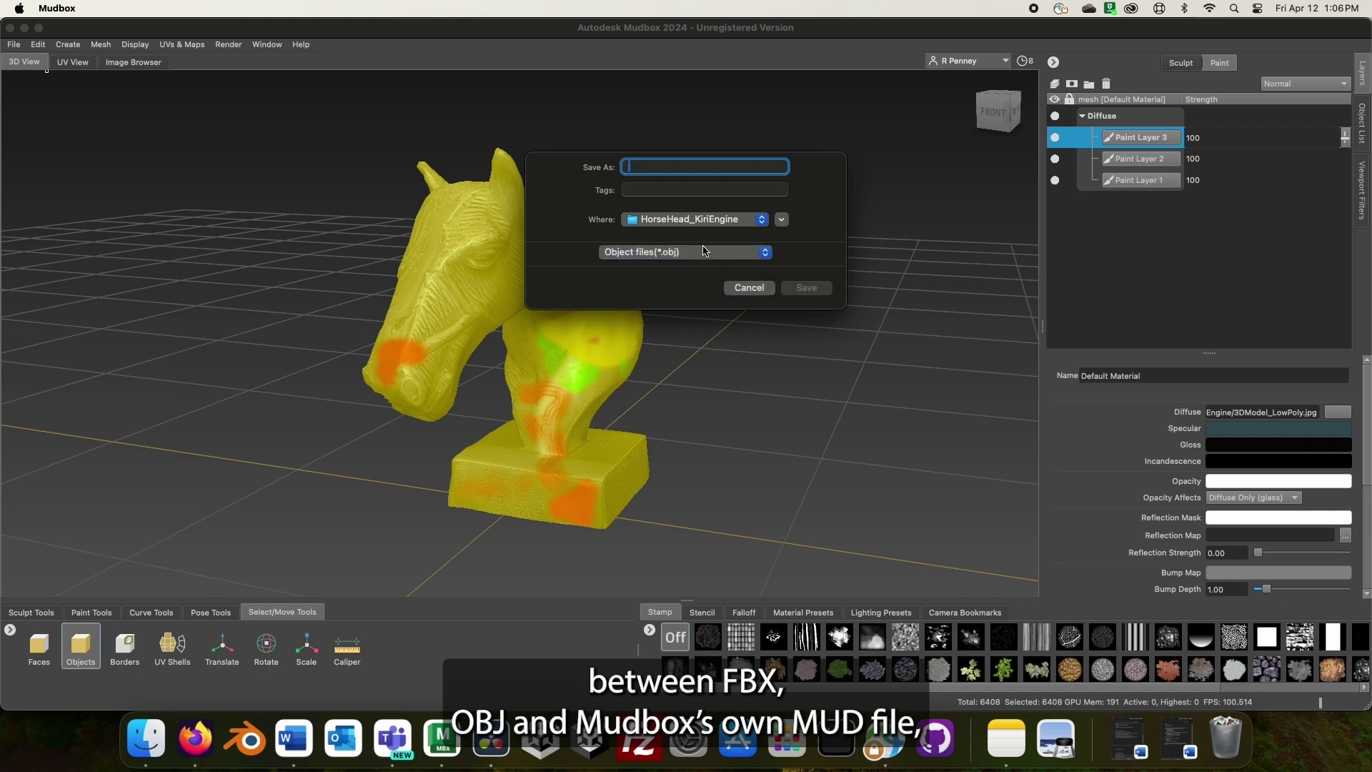
{"action": "left_click", "coordinate": [711, 218]}
{"action": "left_click", "coordinate": [694, 250]}
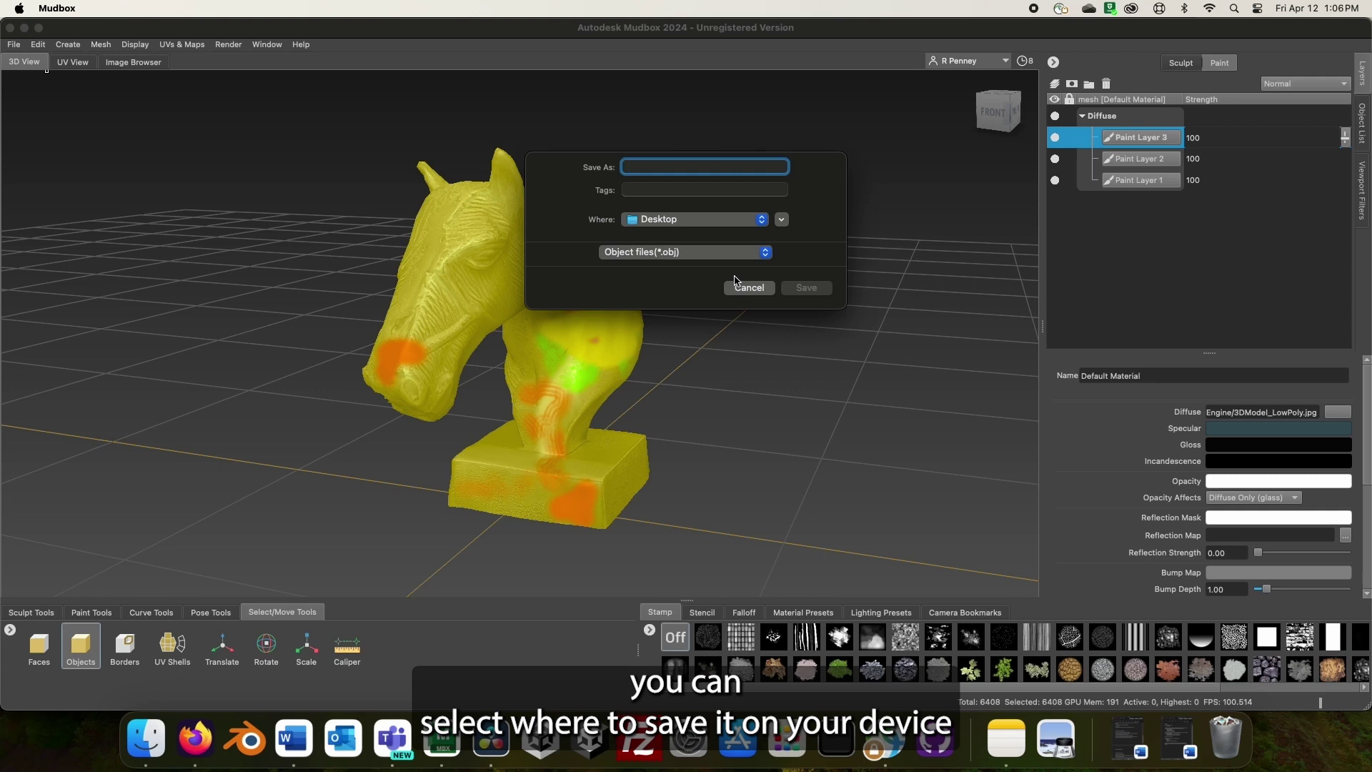
{"action": "type", "text": "Horse"}
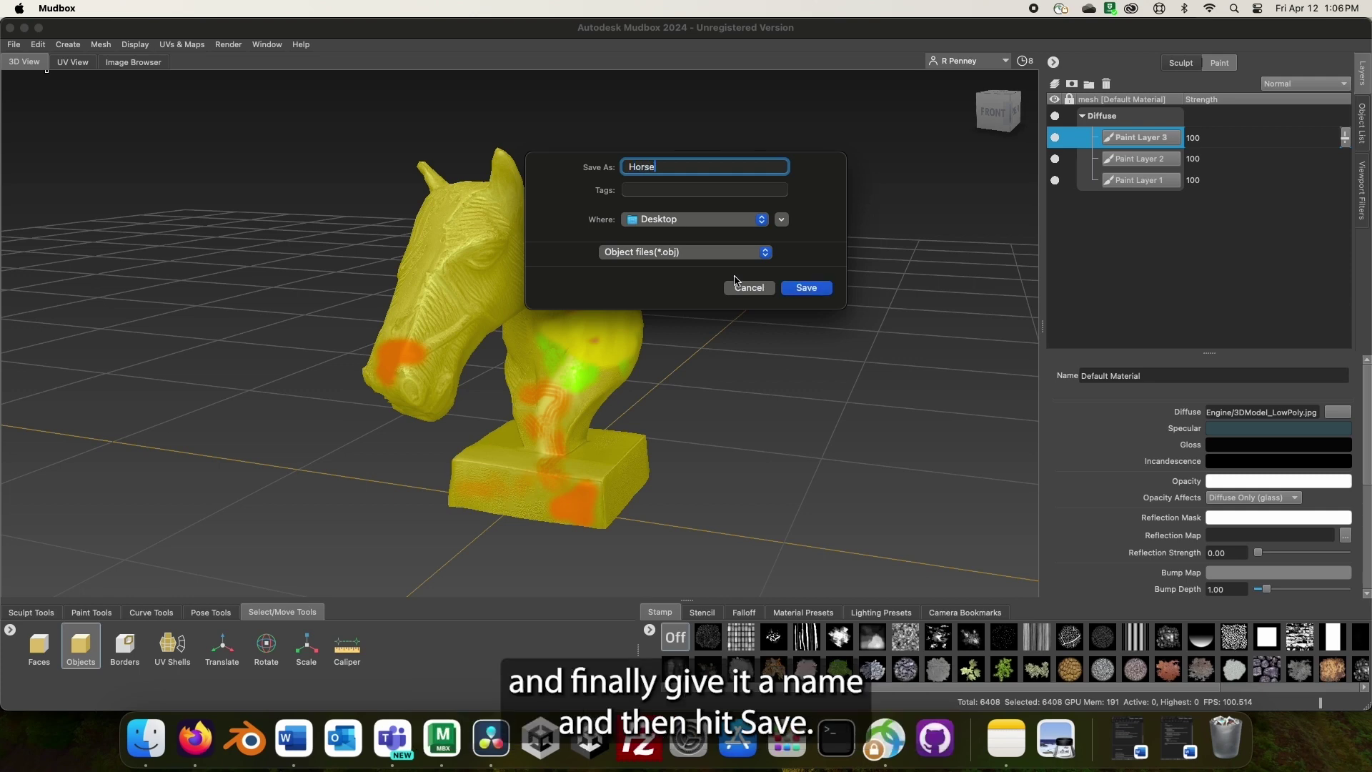
{"action": "type", "text": "HeadE"}
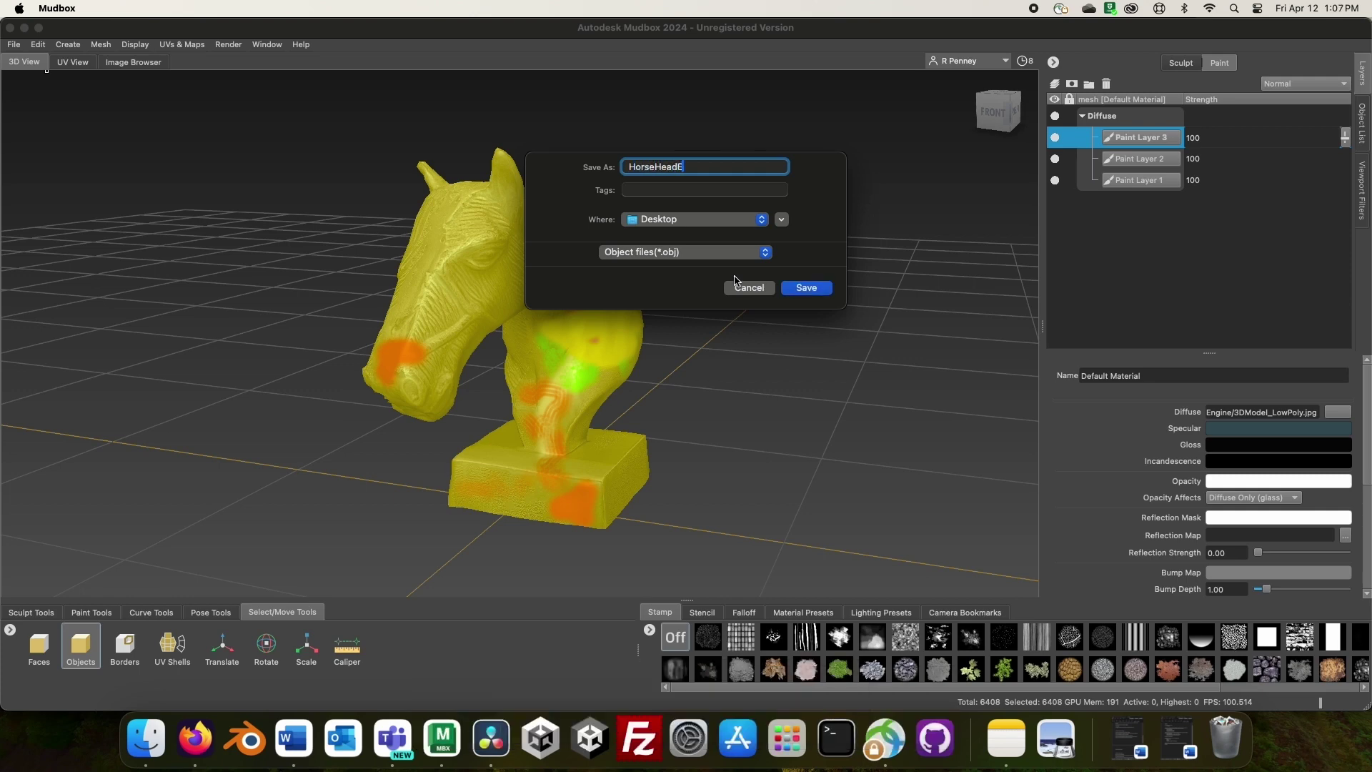
{"action": "type", "text": "dited"}
{"action": "left_click", "coordinate": [806, 287]}
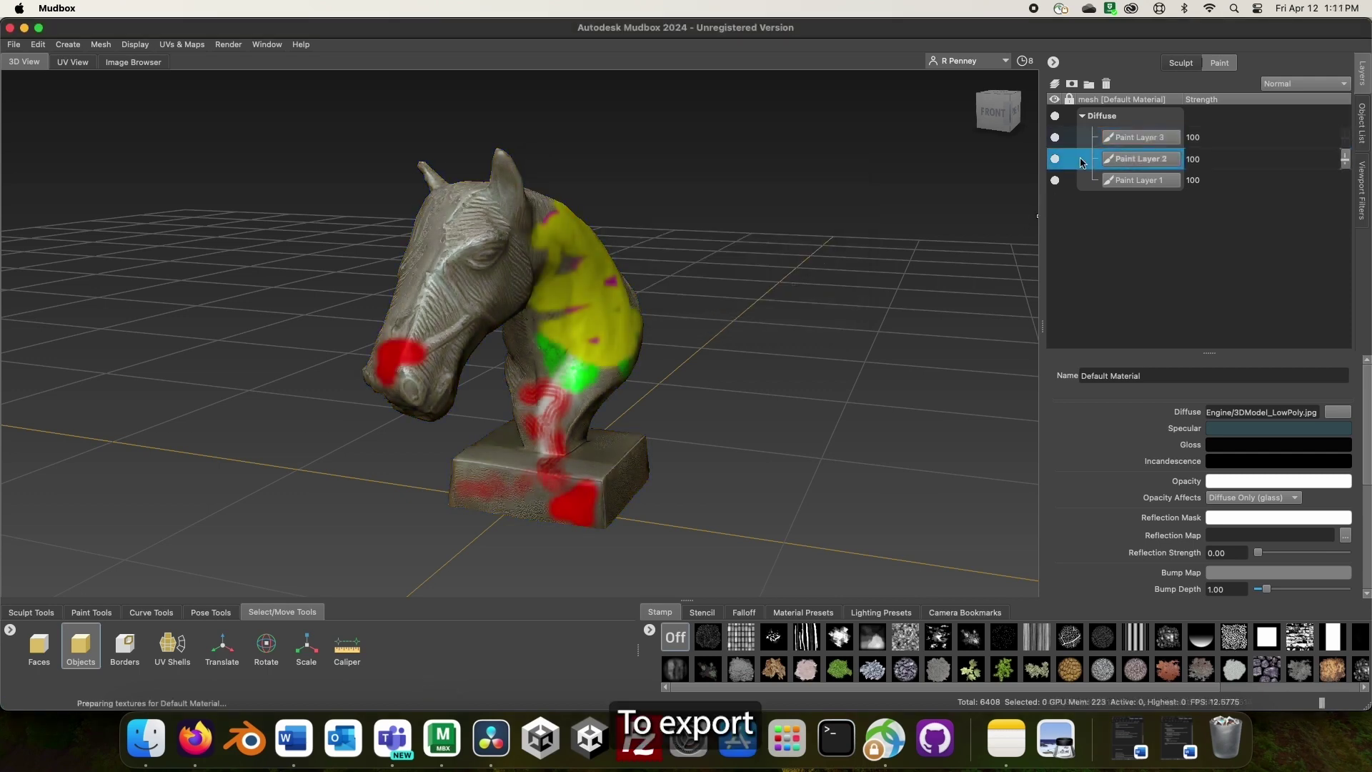
- Export the merged group of diffuse paint layers as an 8-bit RGBA PNG named HorseHeadPaint in the Mudbox 2024 folder
{"action": "right_click", "coordinate": [1091, 142]}
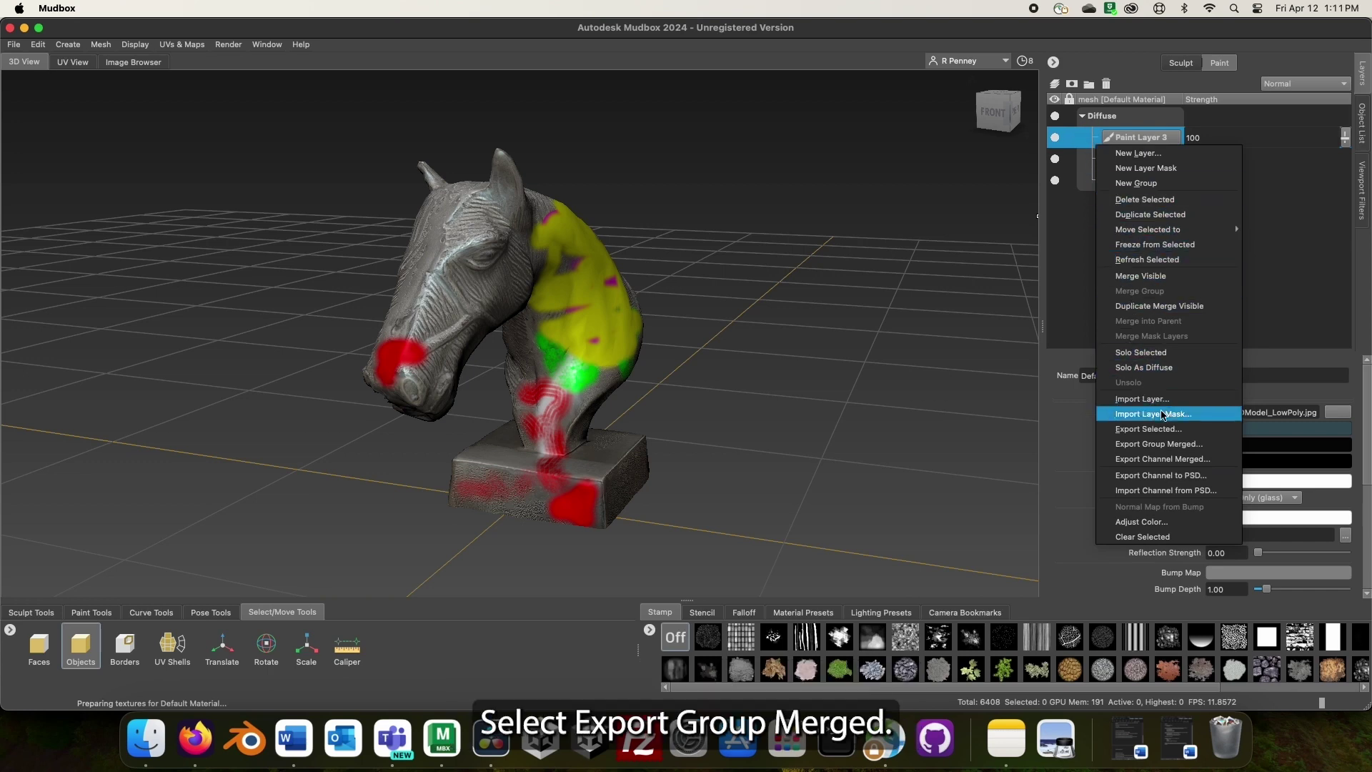
{"action": "left_click", "coordinate": [1169, 447]}
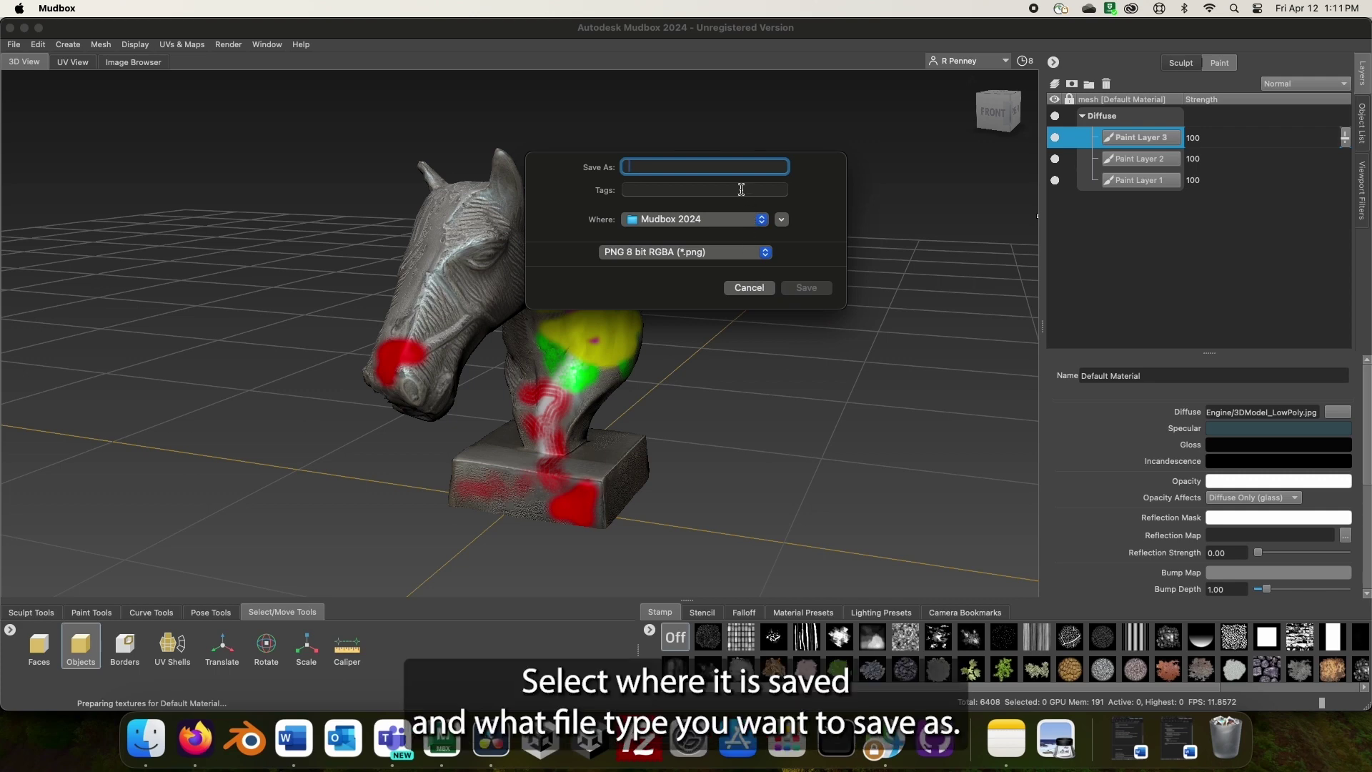
{"action": "type", "text": "Horse "}
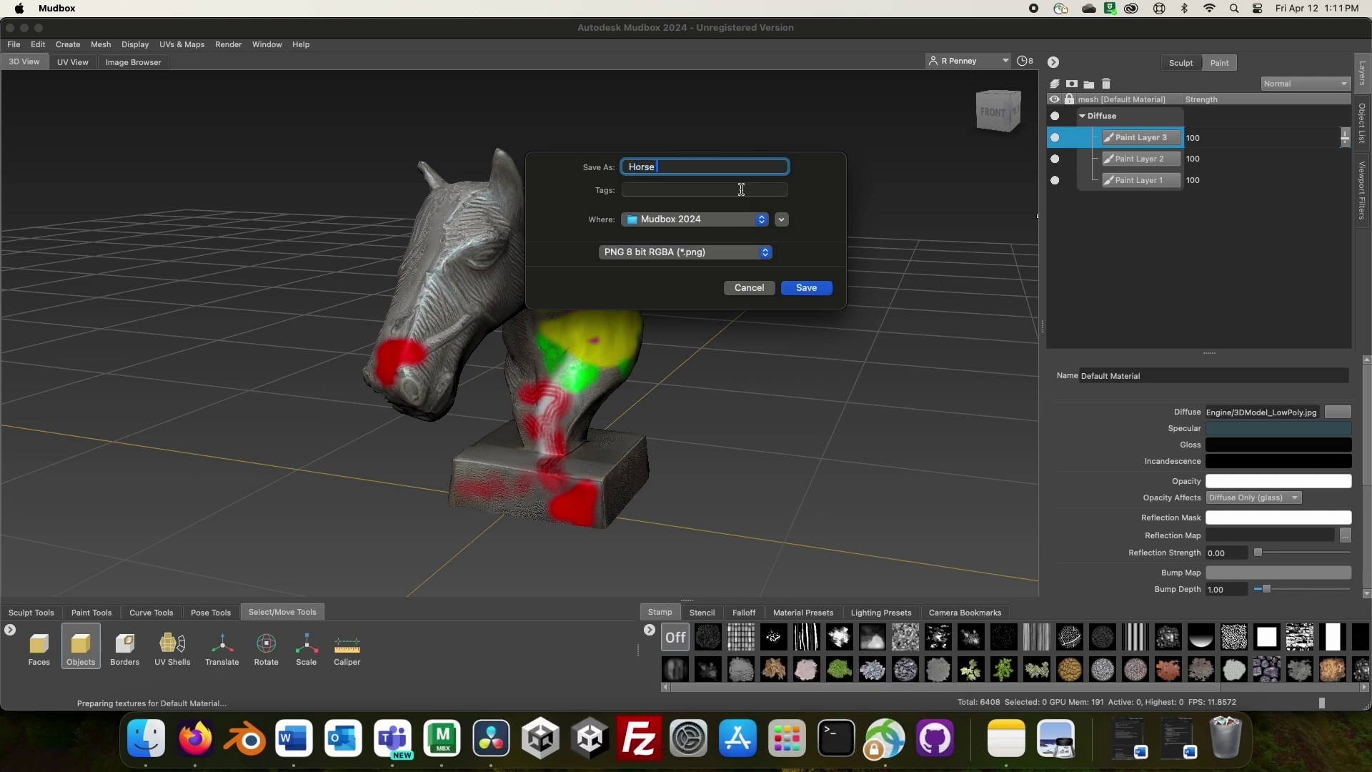
{"action": "type", "text": "eadPaint"}
{"action": "left_click", "coordinate": [807, 287]}
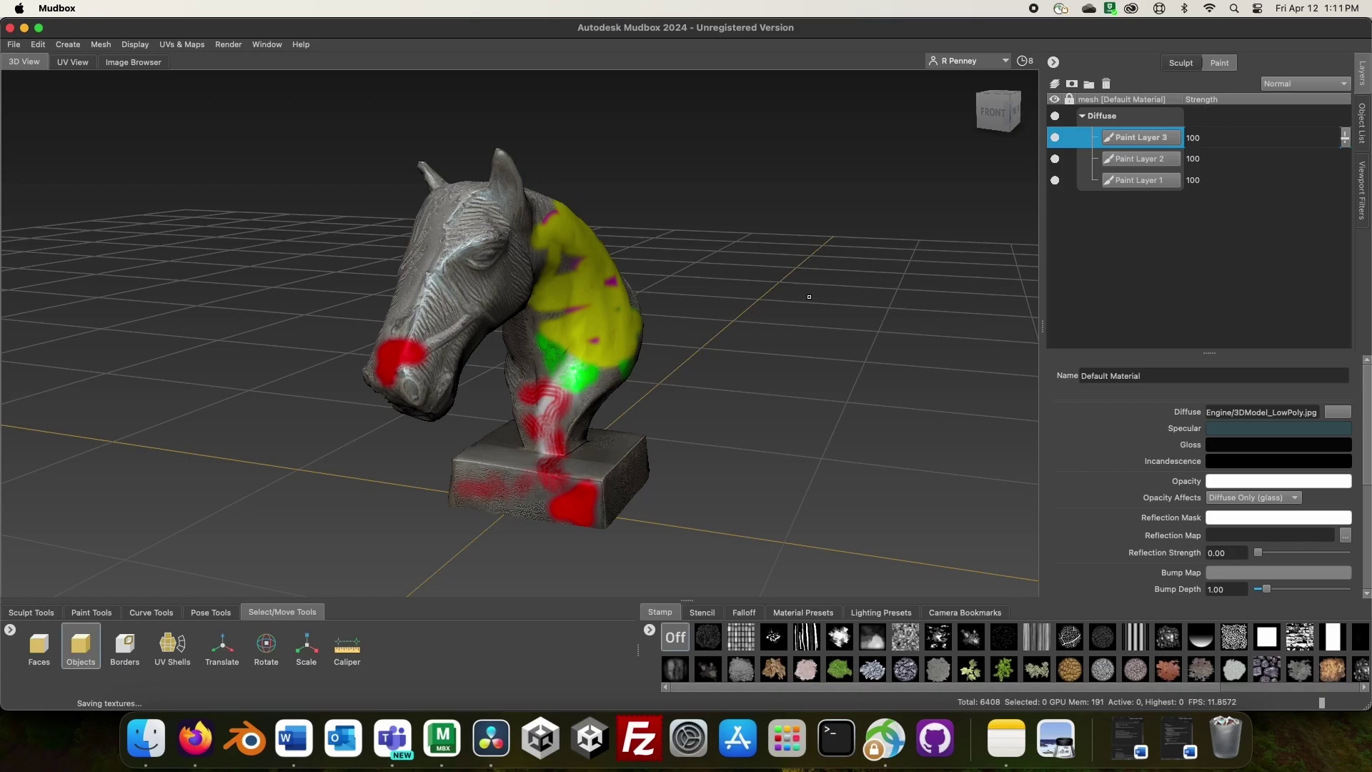